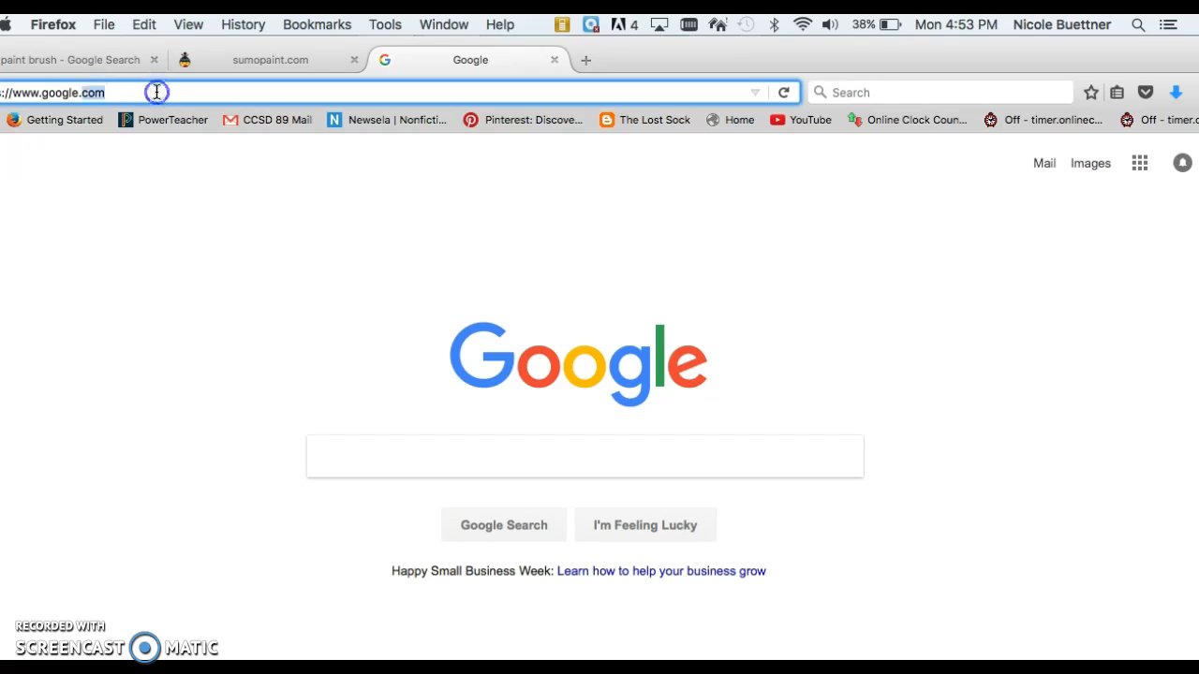
Step: Open the Sumo Paint online editor from sumopaint.com and close the banner advertisement above the canvas
{"action": "type", "text": "sumo"}
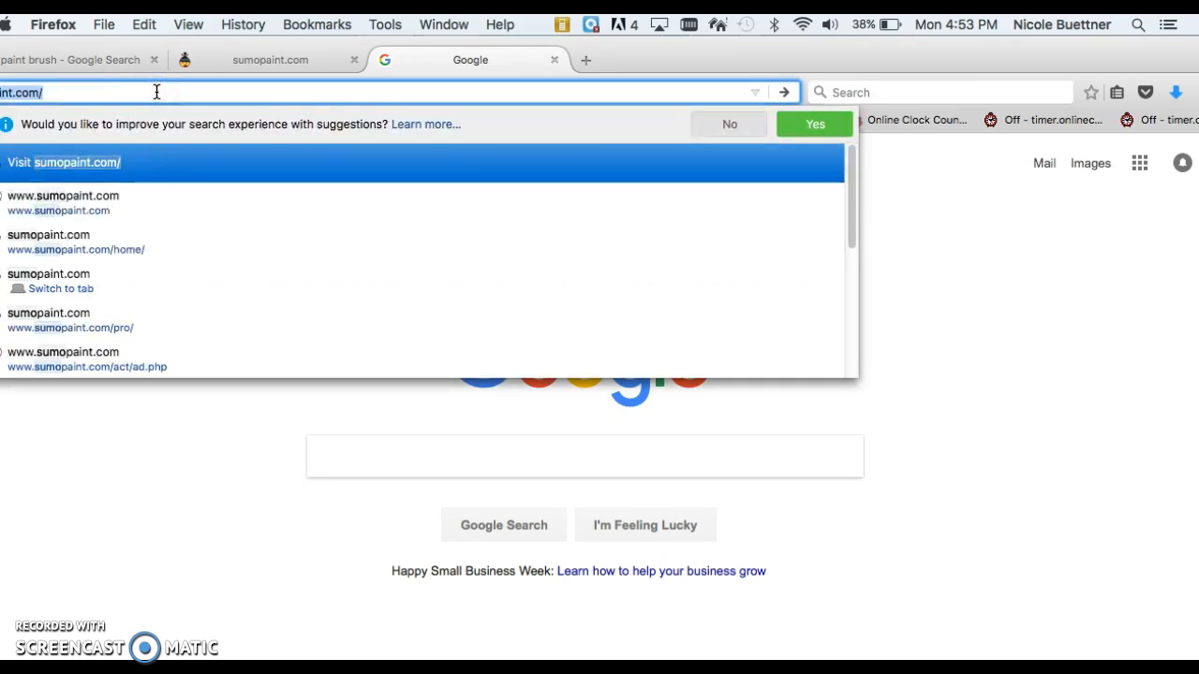
{"action": "key", "text": "Return"}
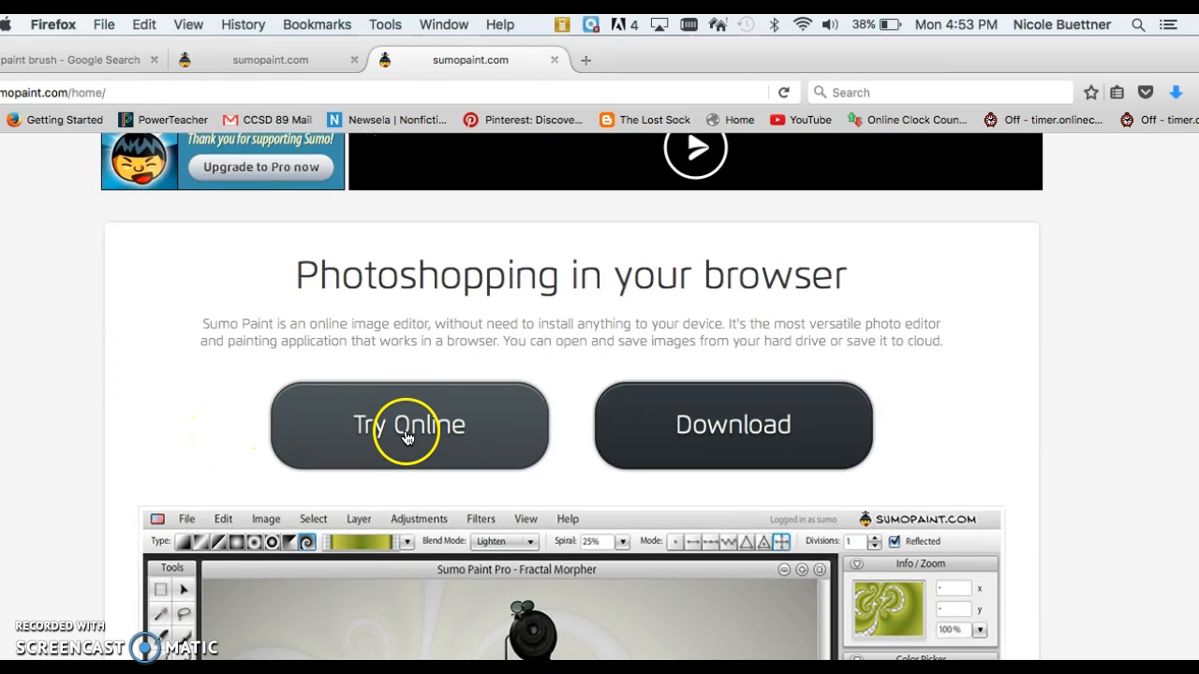
{"action": "left_click", "coordinate": [398, 431]}
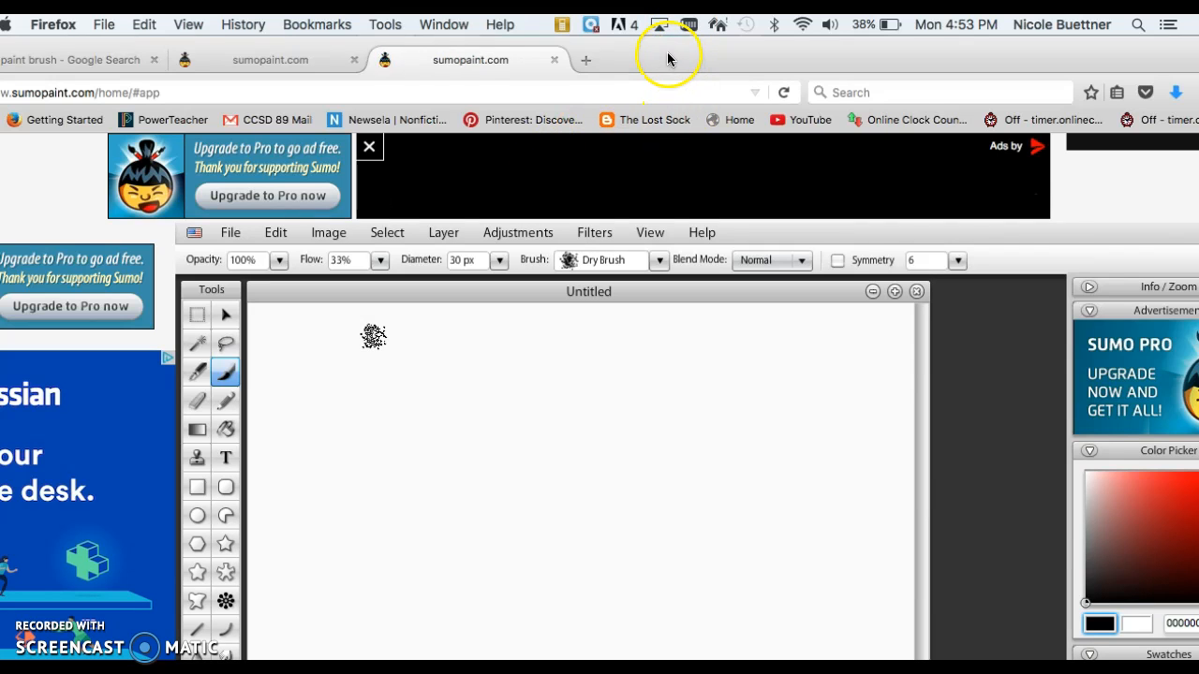
{"action": "left_click_drag", "start_coordinate": [654, 73], "coordinate": [520, 22]}
{"action": "left_click_drag", "start_coordinate": [833, 43], "coordinate": [865, 44]}
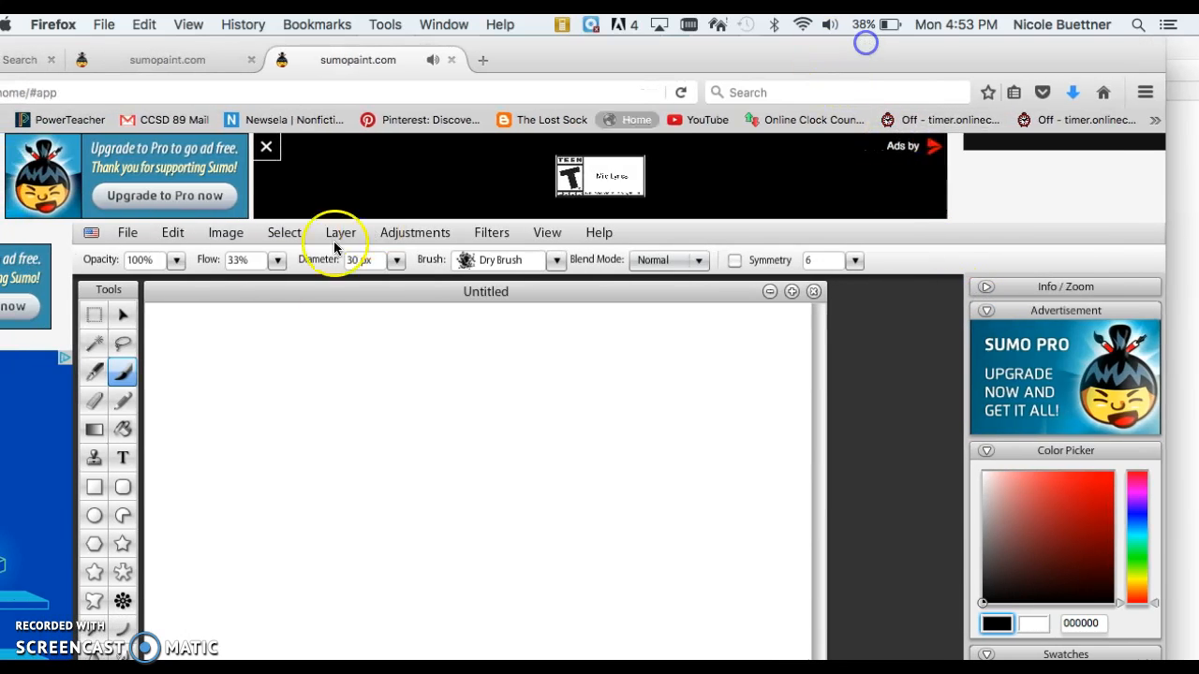
{"action": "left_click", "coordinate": [266, 147]}
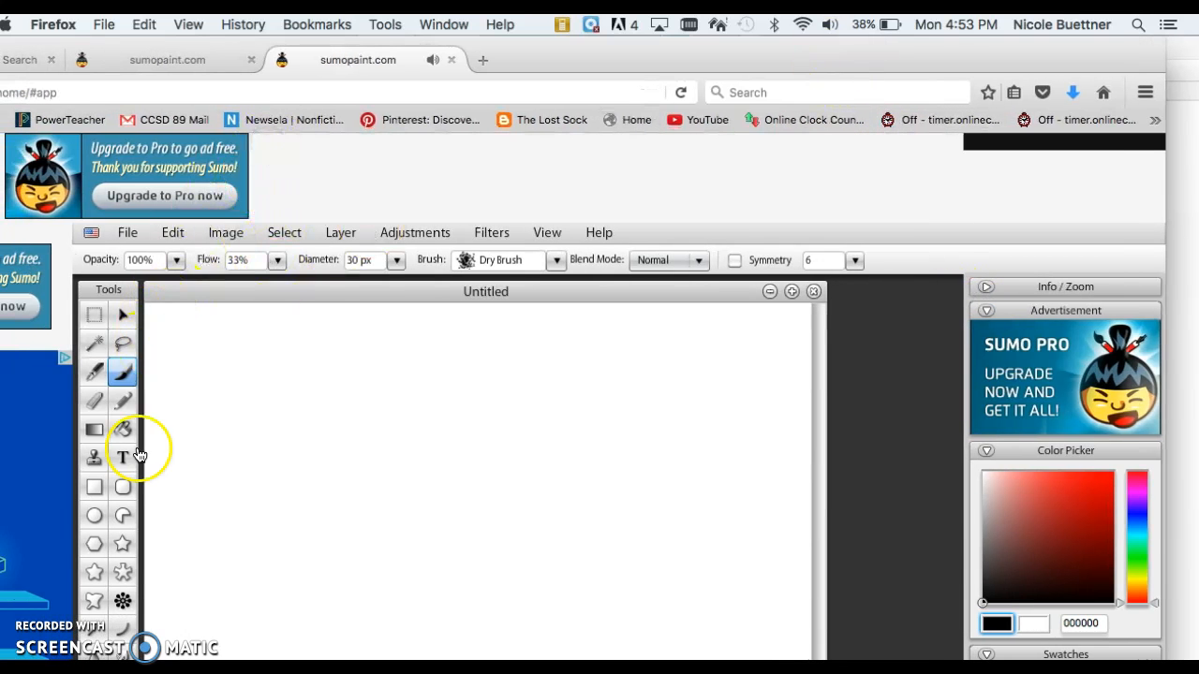
Step: Collapse the Advertisement, Color Picker and Swatches panels to bring up Layers, and select the Background layer
{"action": "left_click", "coordinate": [987, 312]}
{"action": "left_click", "coordinate": [987, 334]}
{"action": "left_click", "coordinate": [987, 358]}
{"action": "left_click_drag", "start_coordinate": [886, 43], "coordinate": [916, 30]}
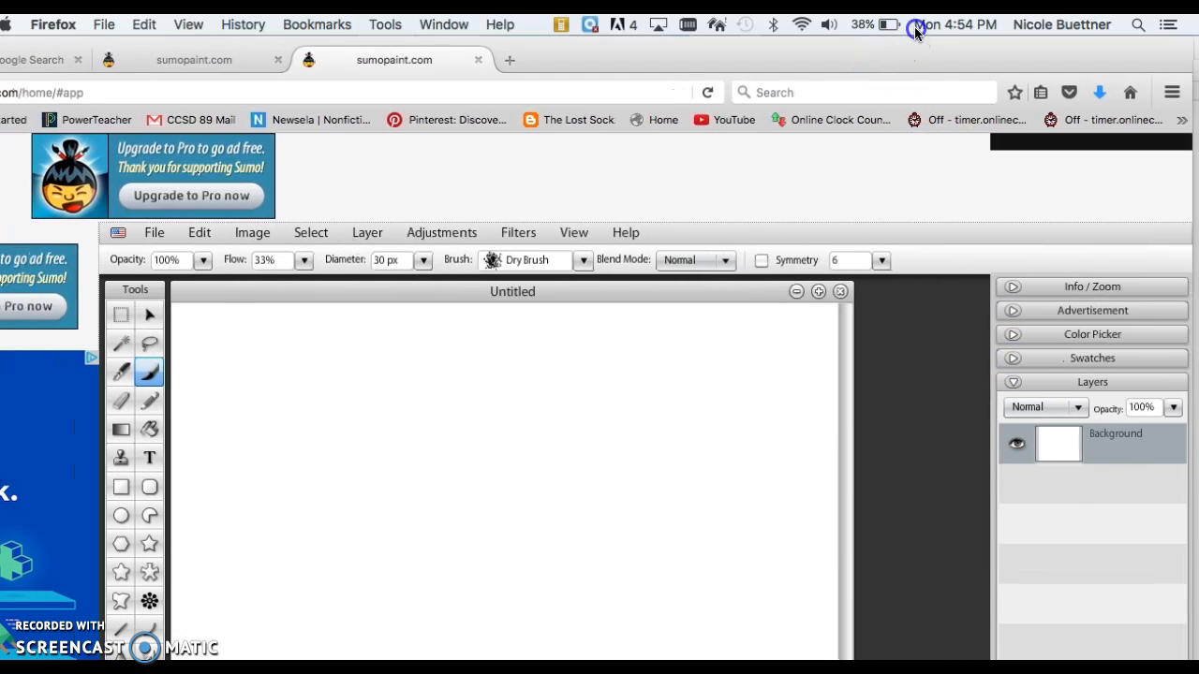
{"action": "left_click", "coordinate": [1033, 461]}
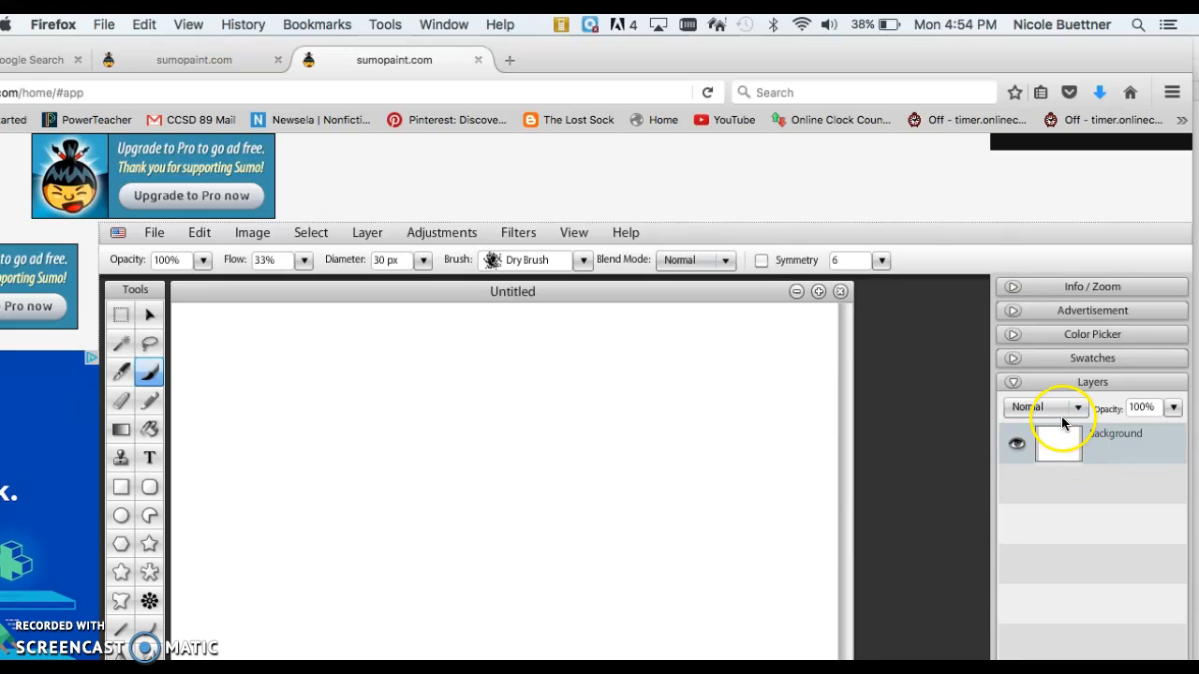
{"action": "left_click", "coordinate": [1063, 426]}
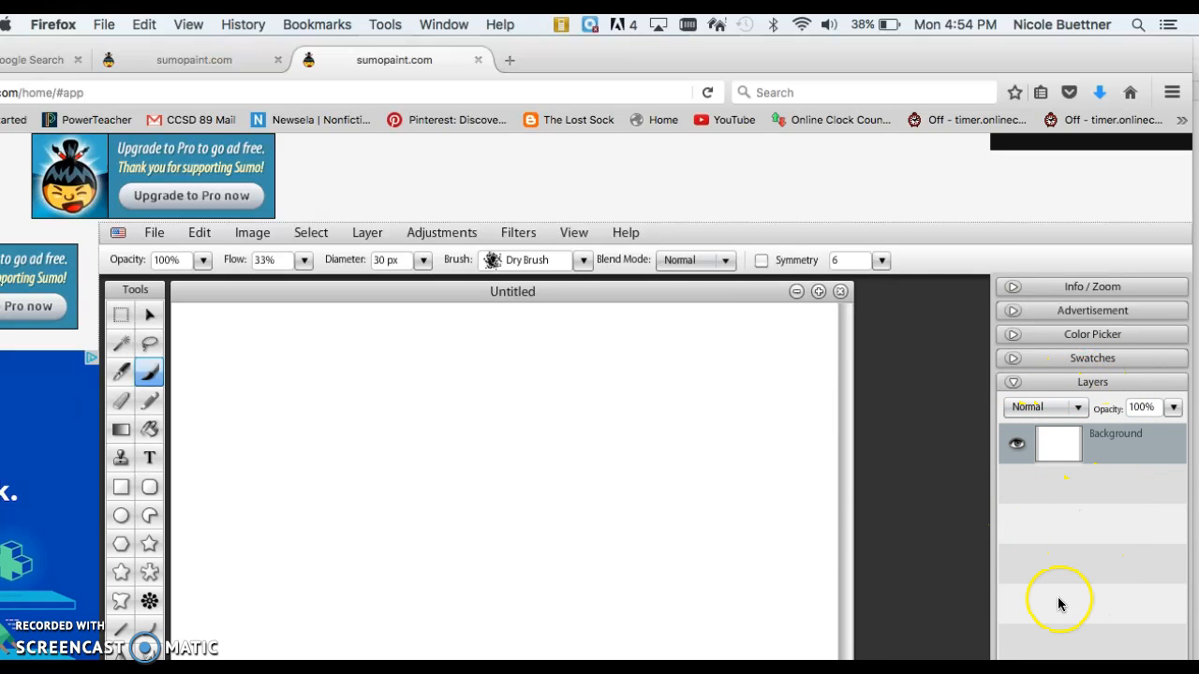
Step: Check the finished example logo and draw a circle with the yellow-to-burgundy gradient fill on the blank Untitled canvas
{"action": "left_click", "coordinate": [217, 62]}
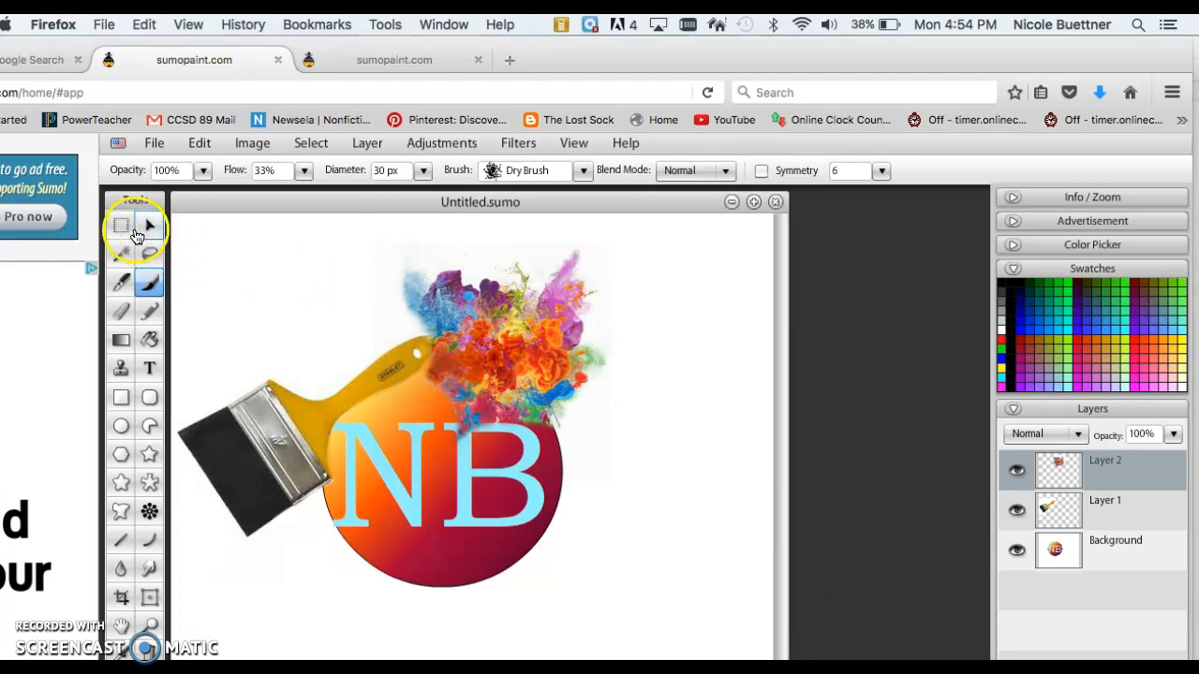
{"action": "left_click", "coordinate": [394, 61]}
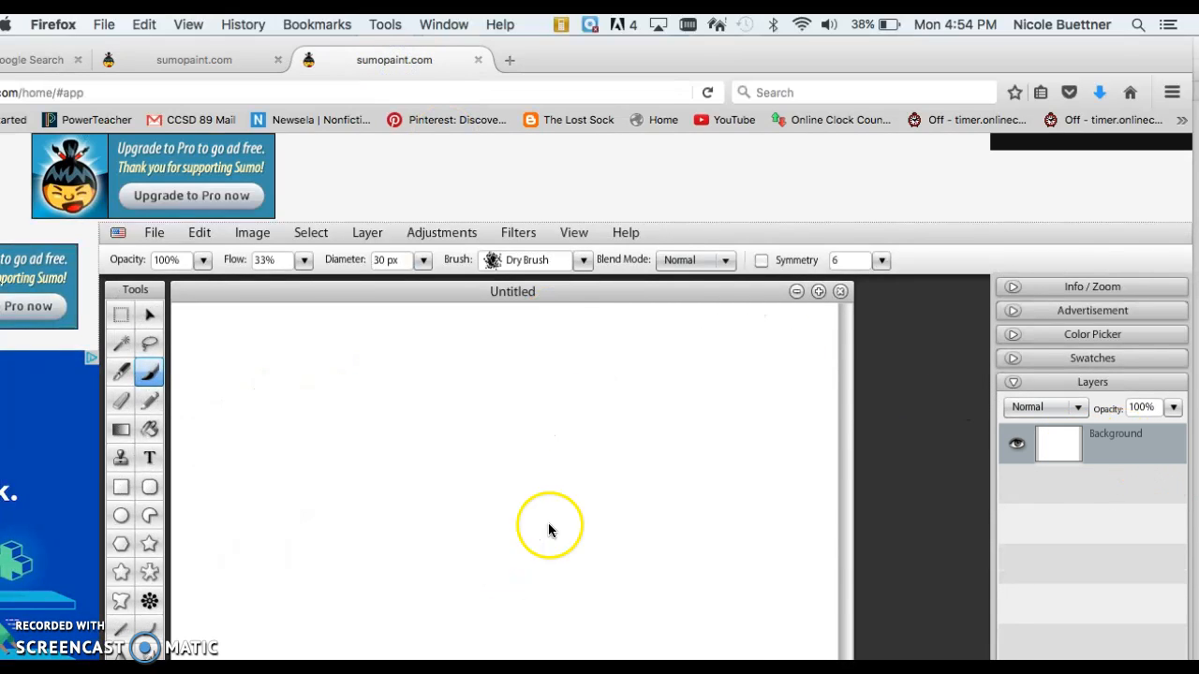
{"action": "left_click", "coordinate": [121, 513]}
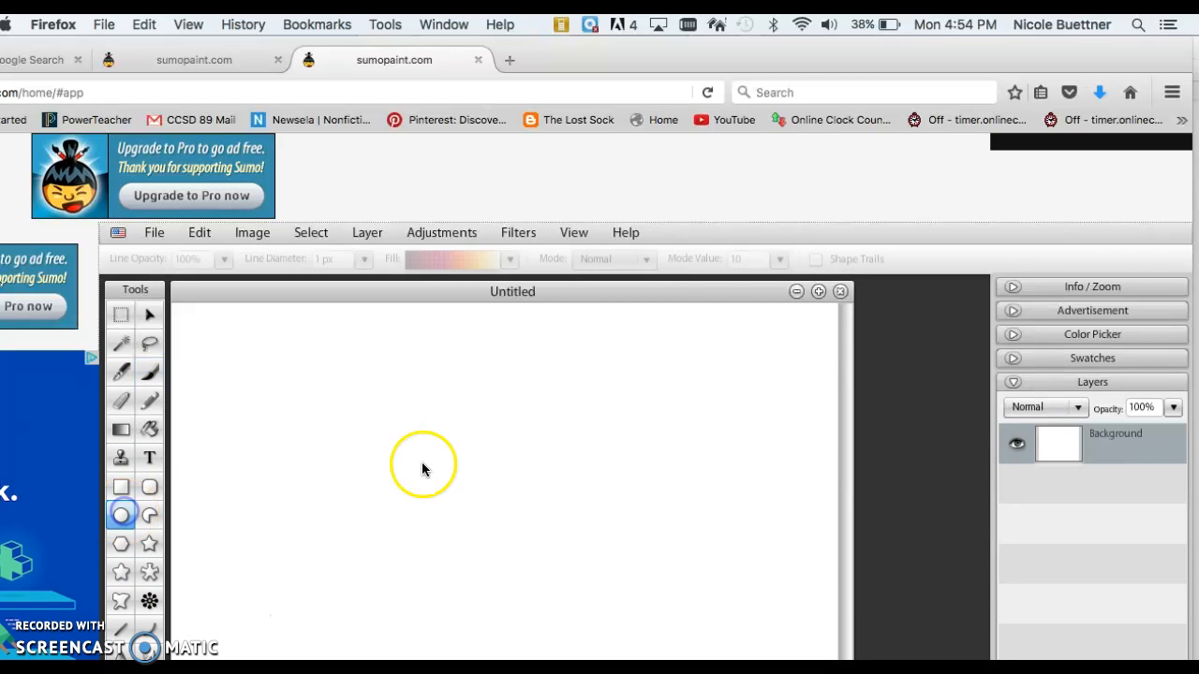
{"action": "left_click_drag", "start_coordinate": [444, 588], "coordinate": [574, 457]}
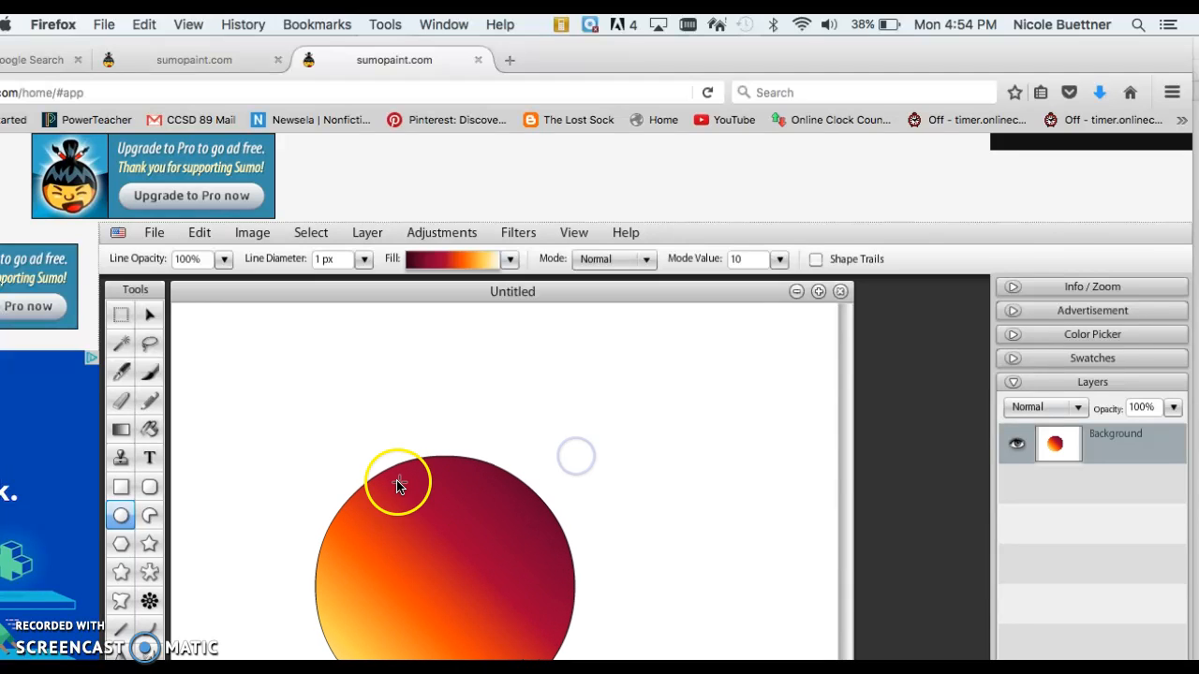
Step: Move the gradient circle up to the middle of the canvas
{"action": "left_click", "coordinate": [149, 318]}
{"action": "left_click_drag", "start_coordinate": [410, 529], "coordinate": [467, 496]}
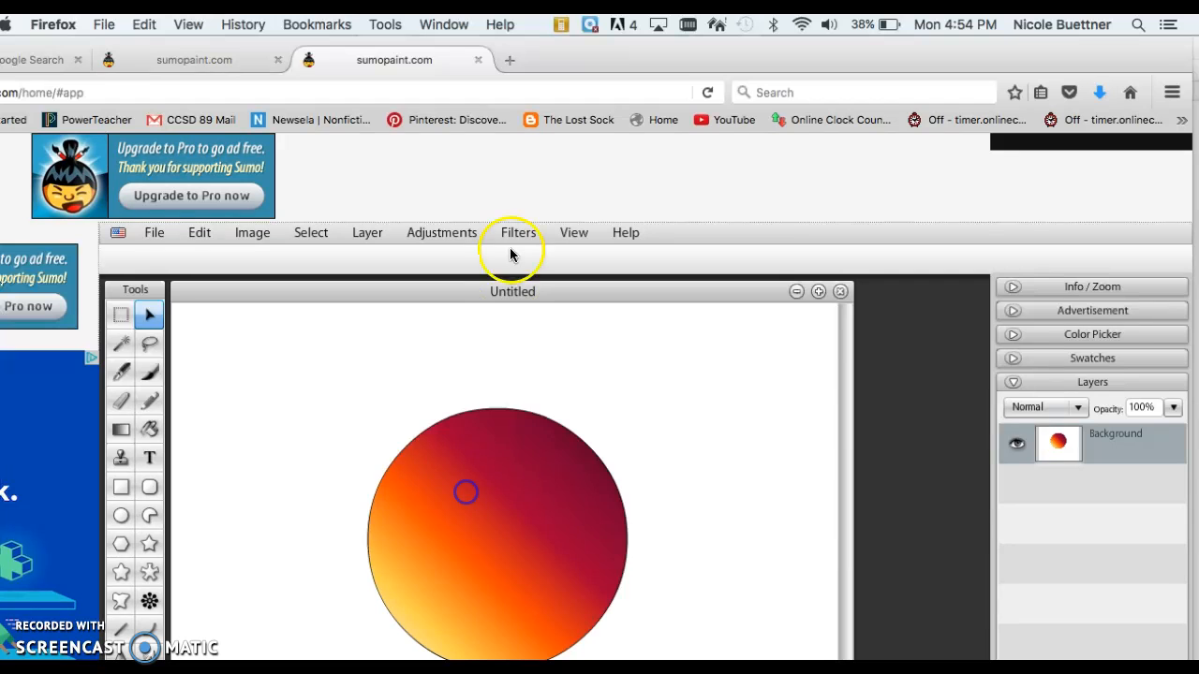
{"action": "left_click_drag", "start_coordinate": [582, 54], "coordinate": [617, 36]}
{"action": "mouse_move", "coordinate": [549, 531]}
{"action": "left_mouse_down"}
{"action": "mouse_move", "coordinate": [552, 503]}
{"action": "mouse_move", "coordinate": [539, 529]}
{"action": "mouse_move", "coordinate": [550, 539]}
{"action": "left_mouse_up"}
{"action": "left_click_drag", "start_coordinate": [452, 524], "coordinate": [460, 508]}
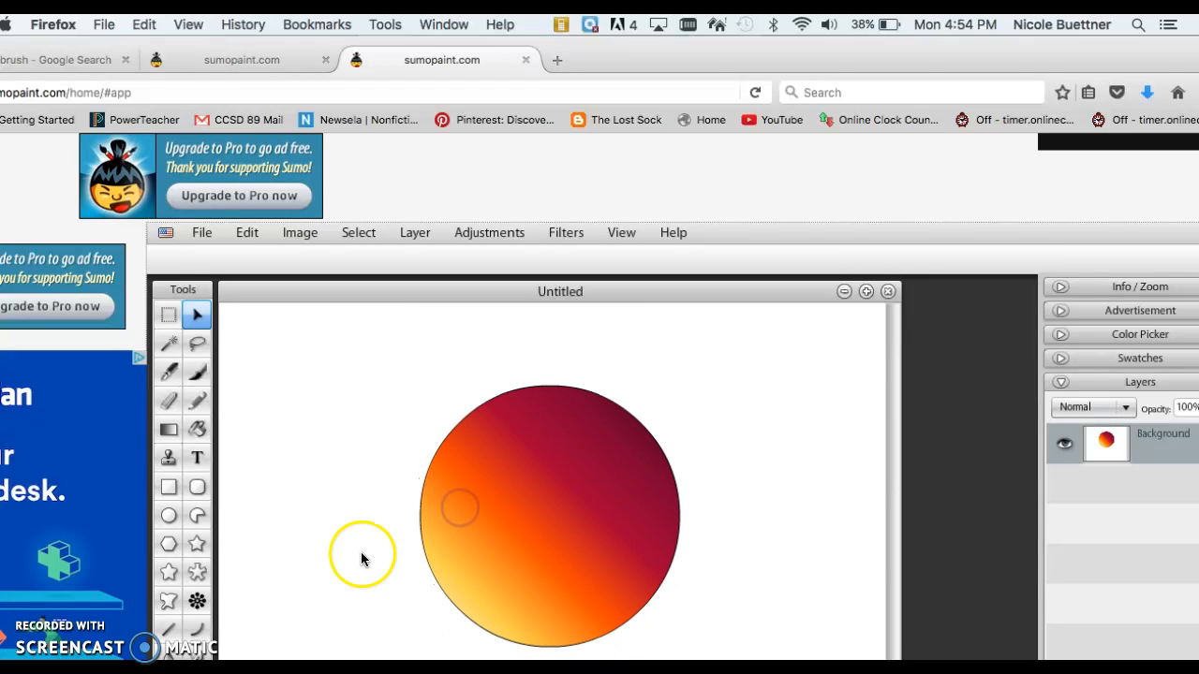
Step: Add the text "NB" on the circle and set its font to Adobe Garamond Pro Bold
{"action": "left_click", "coordinate": [198, 458]}
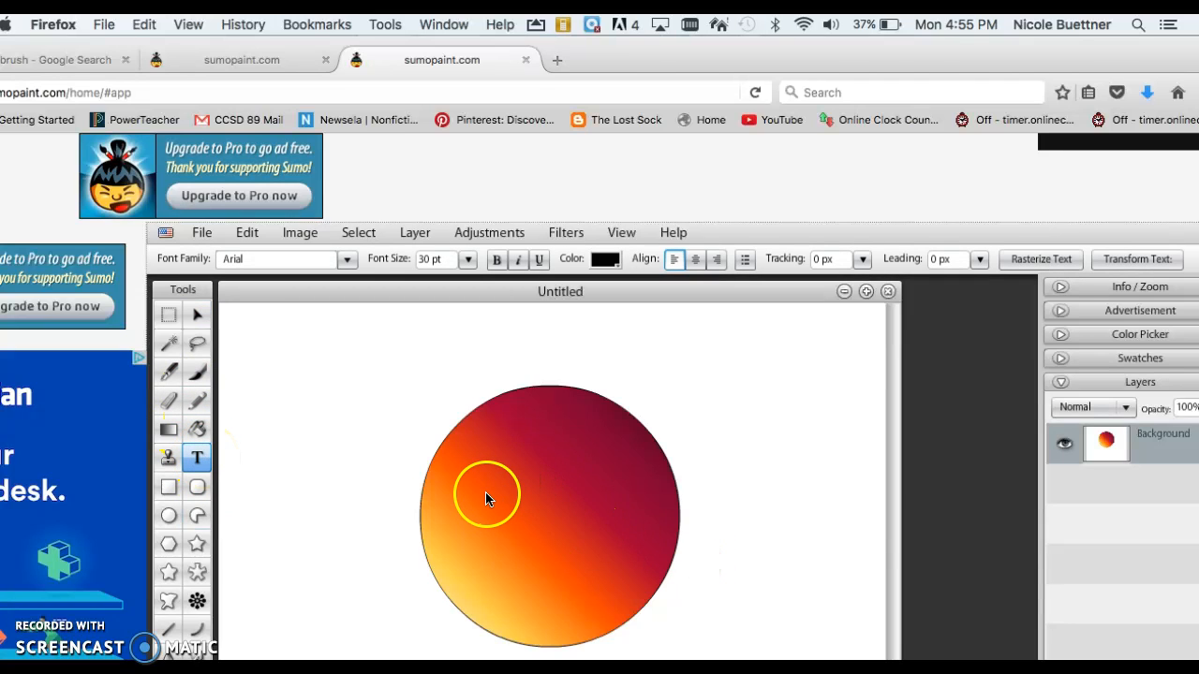
{"action": "type", "text": "NB"}
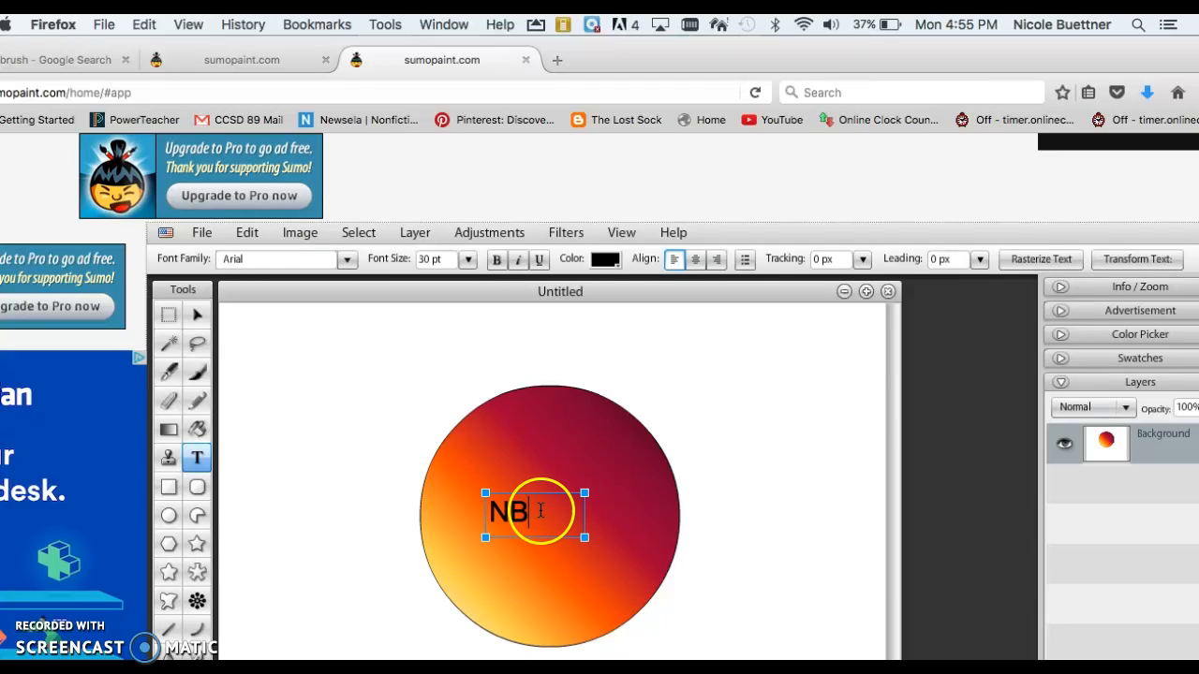
{"action": "left_click", "coordinate": [347, 260]}
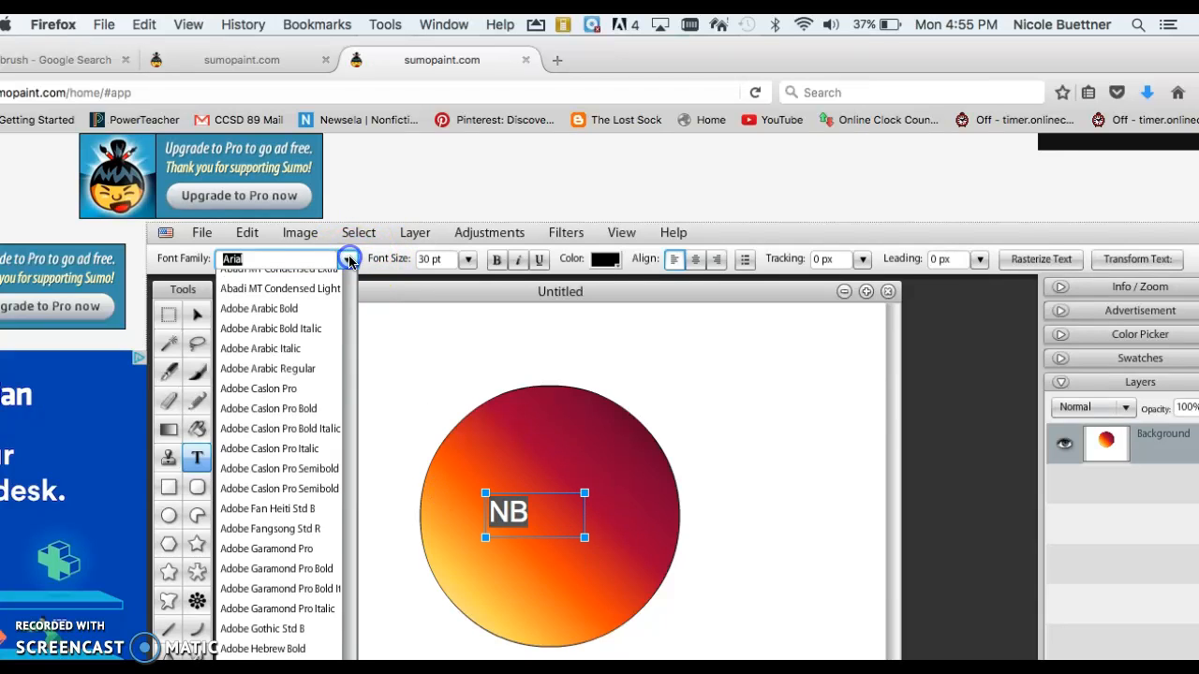
{"action": "left_click", "coordinate": [297, 616]}
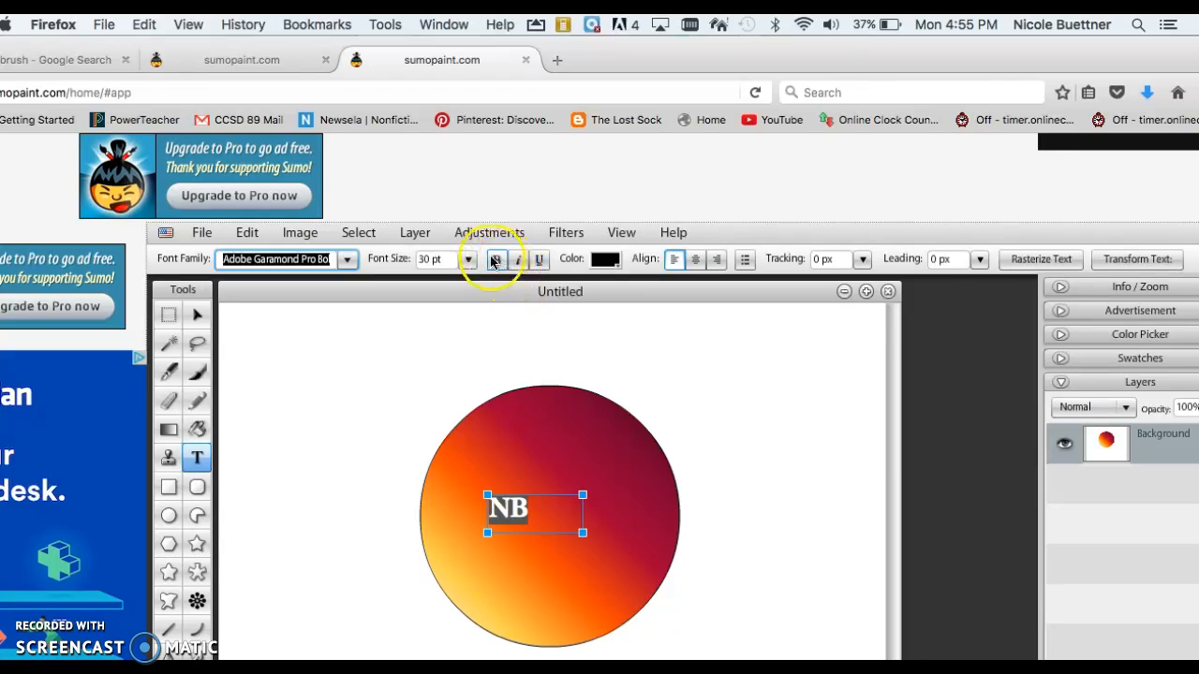
Step: Set the colour of the "NB" text to light blue 60cce7
{"action": "left_click", "coordinate": [620, 266]}
{"action": "left_click", "coordinate": [792, 351]}
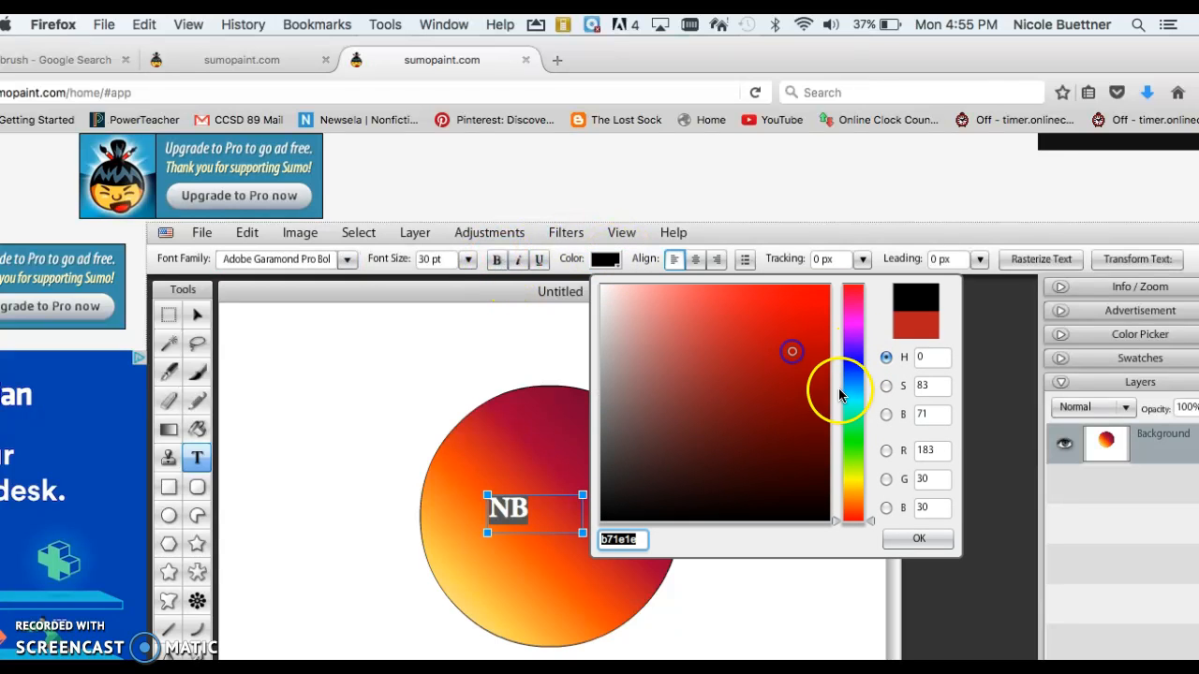
{"action": "left_click", "coordinate": [853, 395]}
{"action": "left_click_drag", "start_coordinate": [796, 346], "coordinate": [733, 307]}
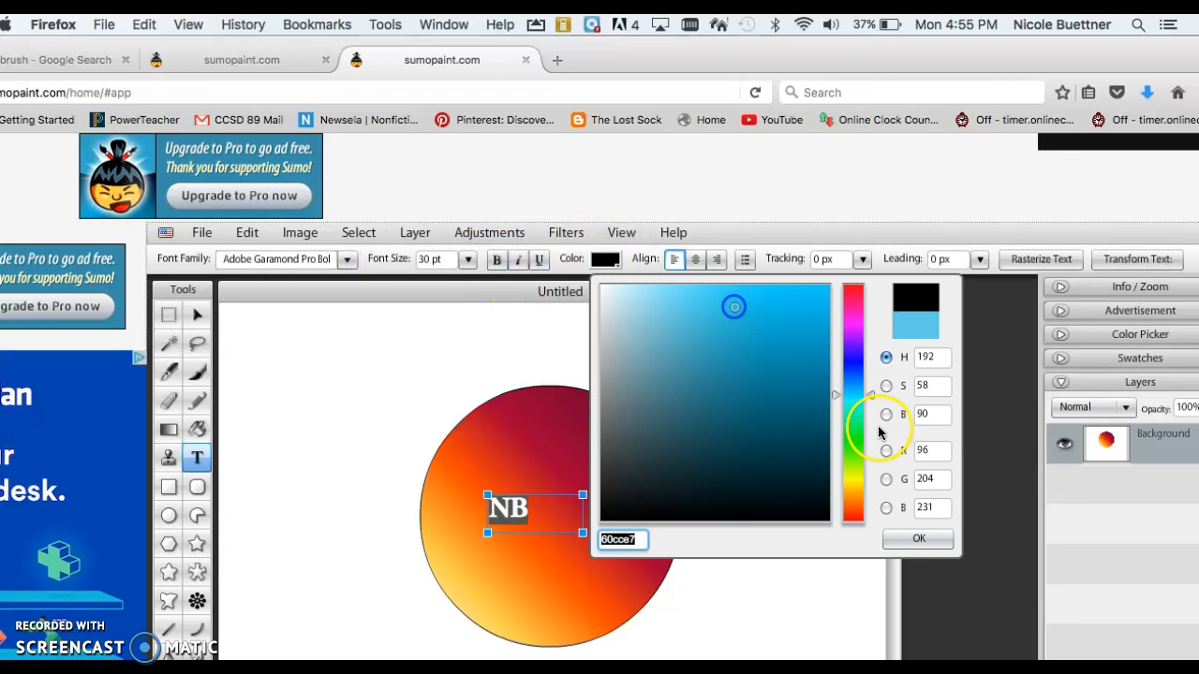
{"action": "left_click", "coordinate": [919, 539]}
Step: Enlarge the "NB" text to 125 pt, adjust its text box and position the letters across the circle
{"action": "left_click_drag", "start_coordinate": [423, 291], "coordinate": [516, 284]}
{"action": "left_click_drag", "start_coordinate": [592, 486], "coordinate": [547, 438]}
{"action": "left_click_drag", "start_coordinate": [725, 574], "coordinate": [793, 606]}
{"action": "left_click_drag", "start_coordinate": [523, 417], "coordinate": [567, 441]}
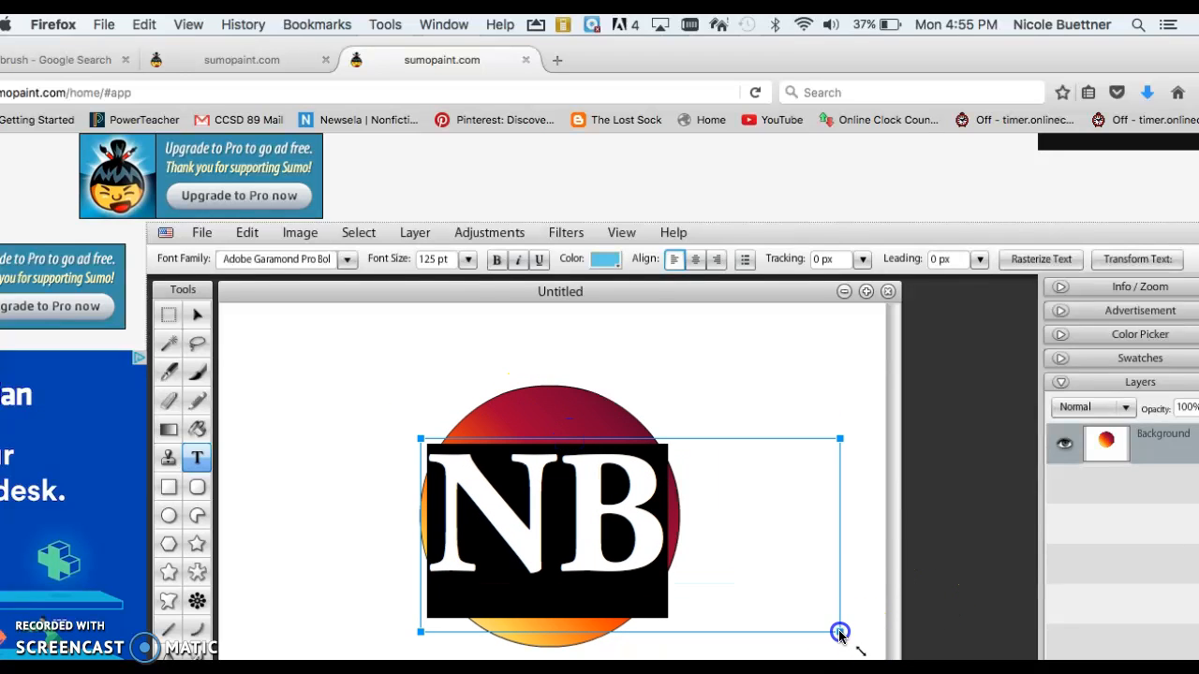
{"action": "left_click_drag", "start_coordinate": [839, 633], "coordinate": [822, 623]}
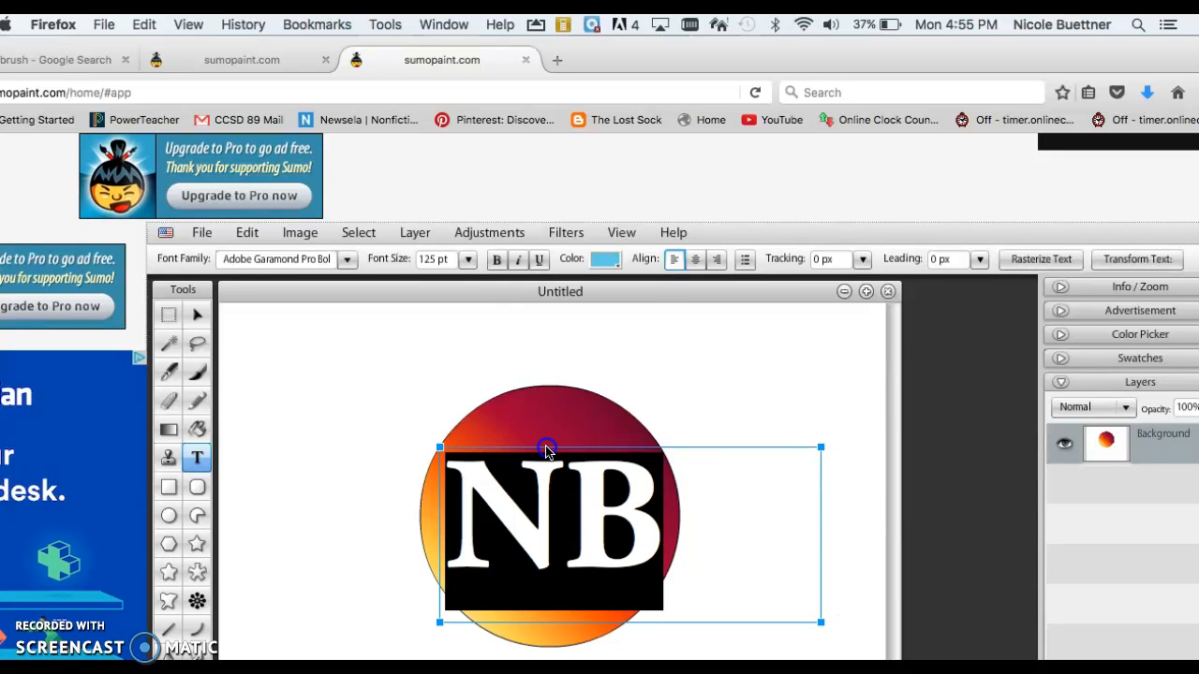
{"action": "left_click", "coordinate": [621, 455]}
{"action": "left_click", "coordinate": [602, 438]}
{"action": "left_click_drag", "start_coordinate": [599, 451], "coordinate": [605, 452]}
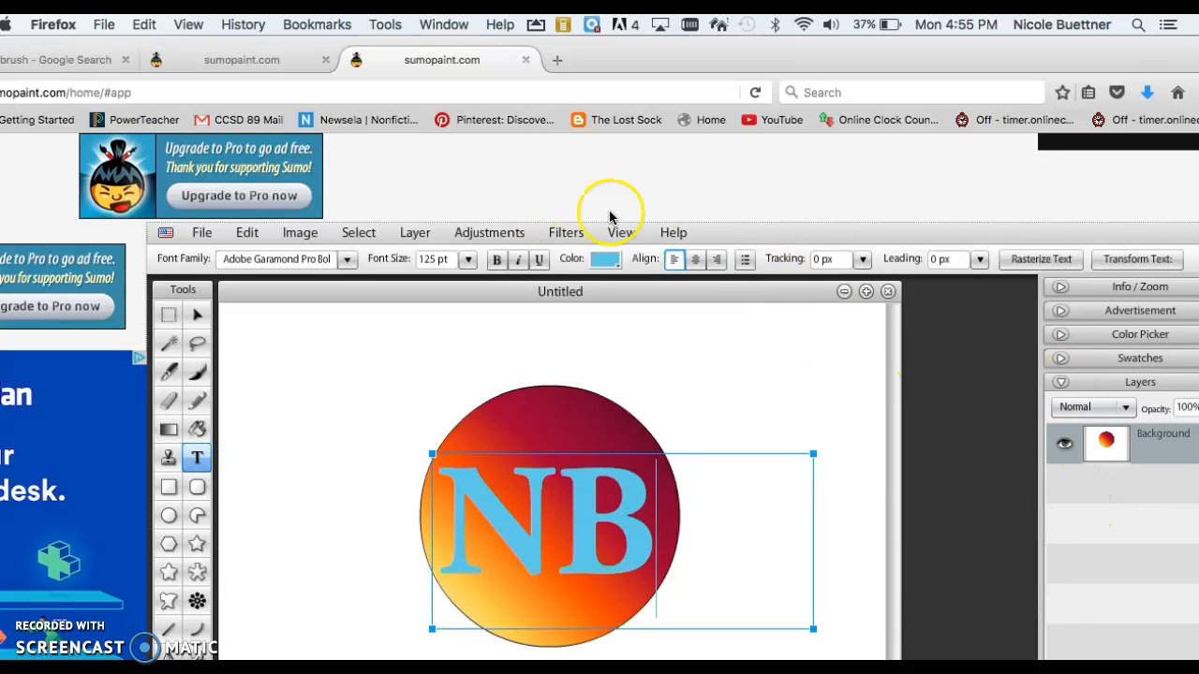
Step: Save the yellow-handled Wickes paint brush picture from the Google image results to the Desktop, replacing the existing file
{"action": "left_click", "coordinate": [260, 60]}
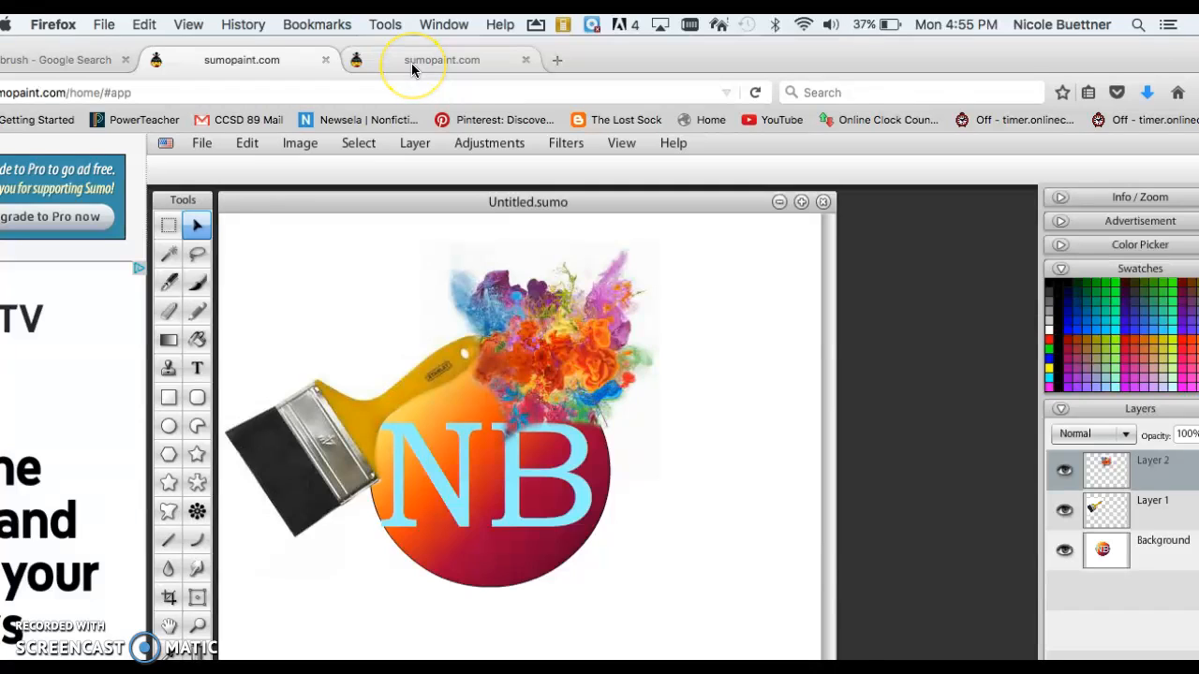
{"action": "left_click", "coordinate": [442, 63]}
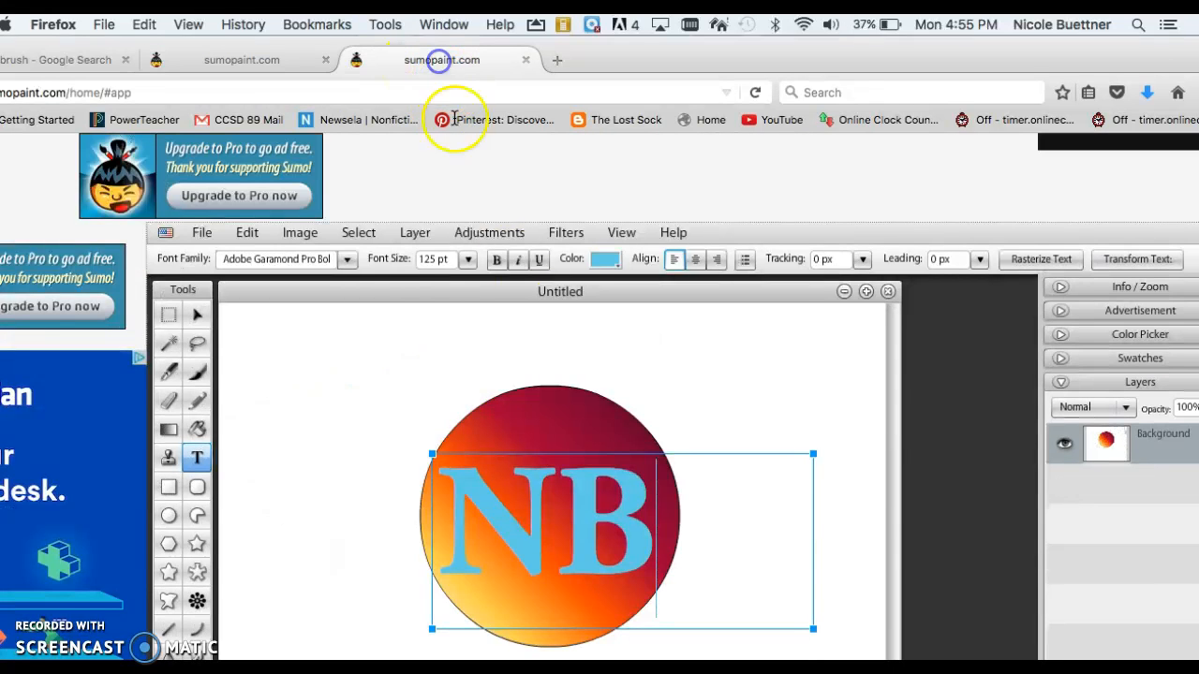
{"action": "left_click", "coordinate": [88, 56]}
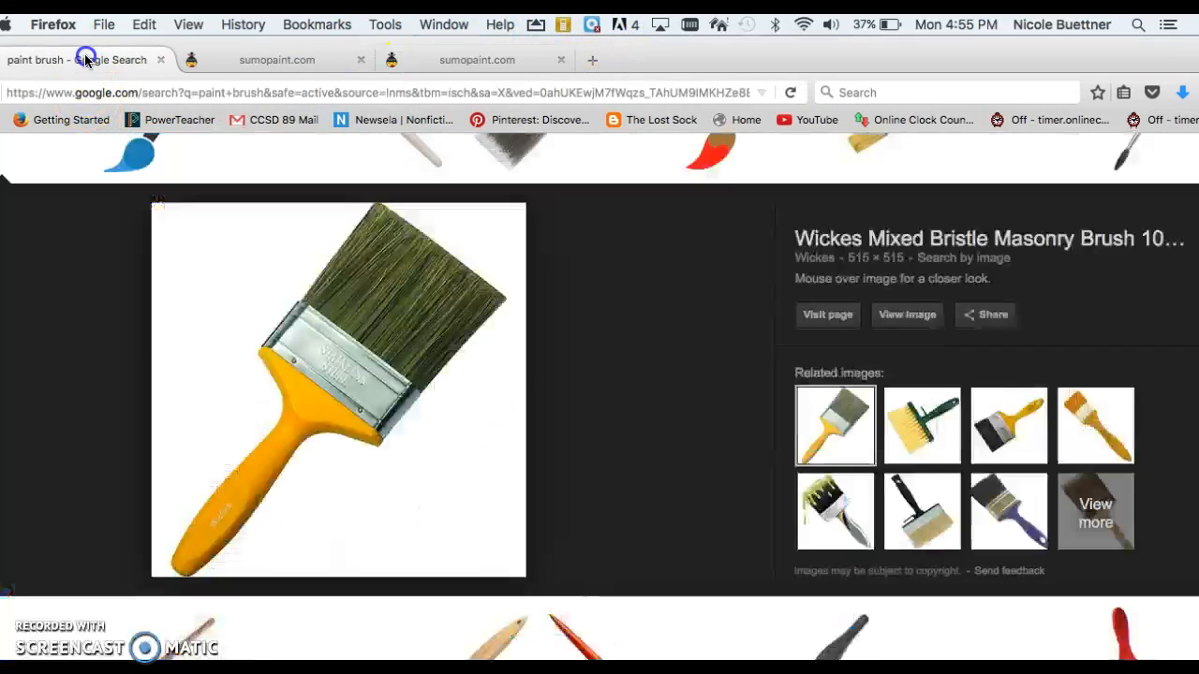
{"action": "scroll", "coordinate": [181, 361], "scroll_direction": "up", "scroll_amount": 3}
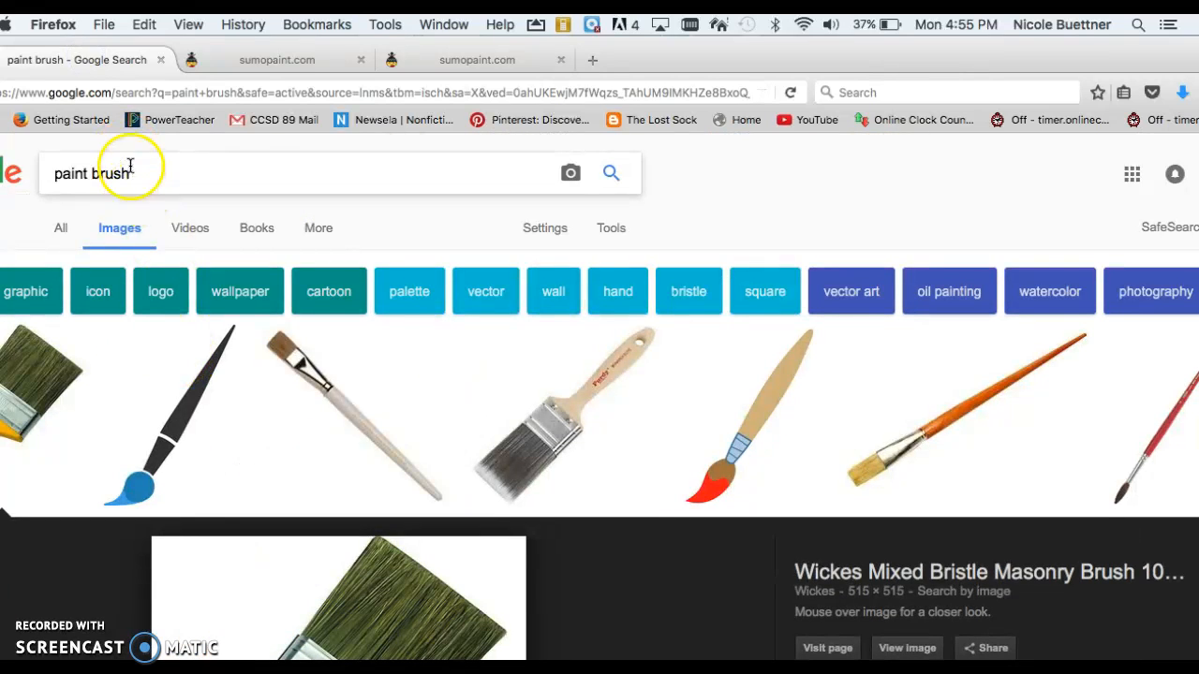
{"action": "scroll", "coordinate": [197, 449], "scroll_direction": "down", "scroll_amount": 5}
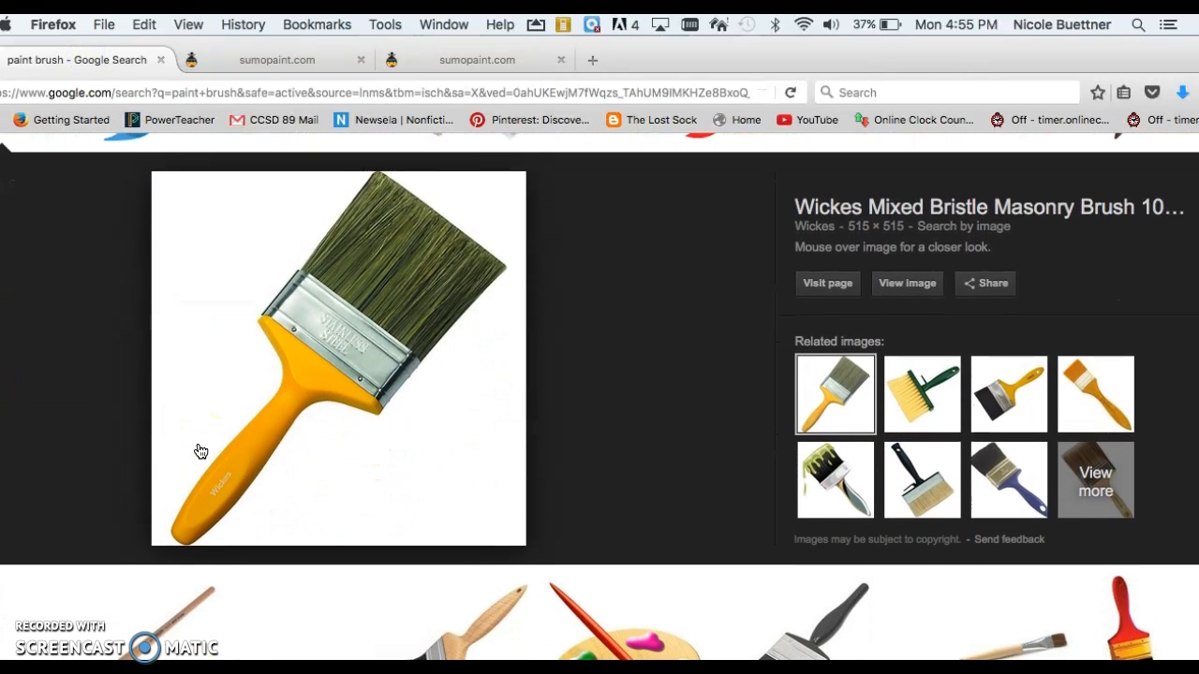
{"action": "right_click", "coordinate": [332, 353]}
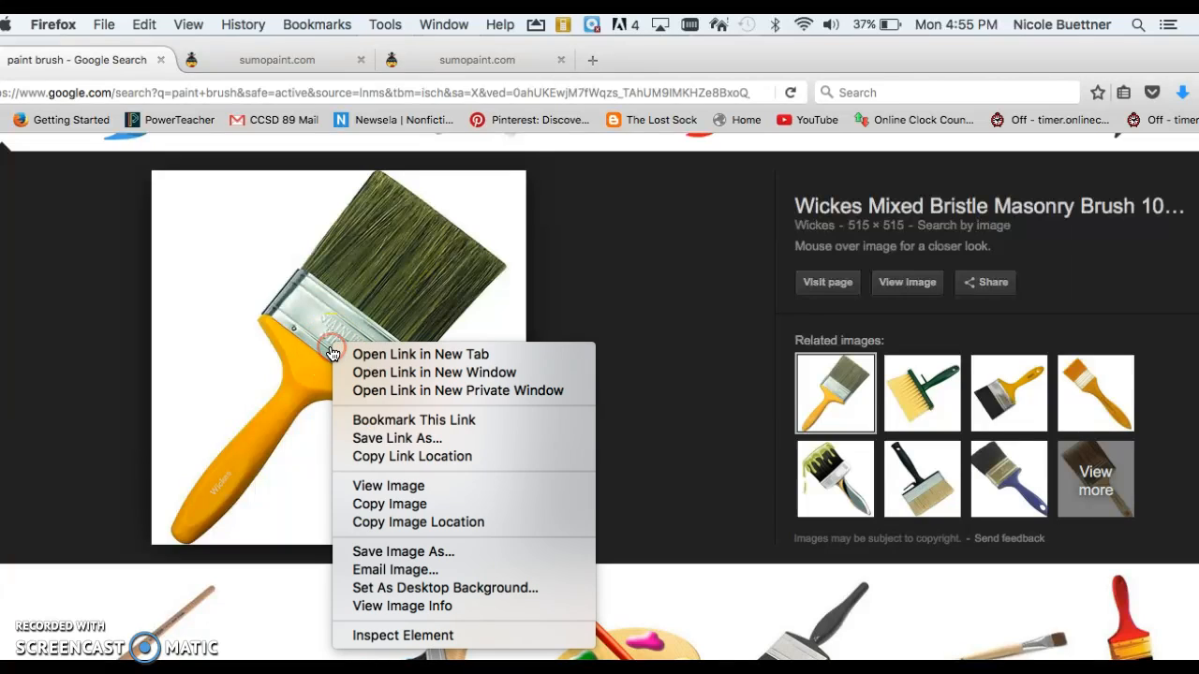
{"action": "left_click", "coordinate": [361, 560]}
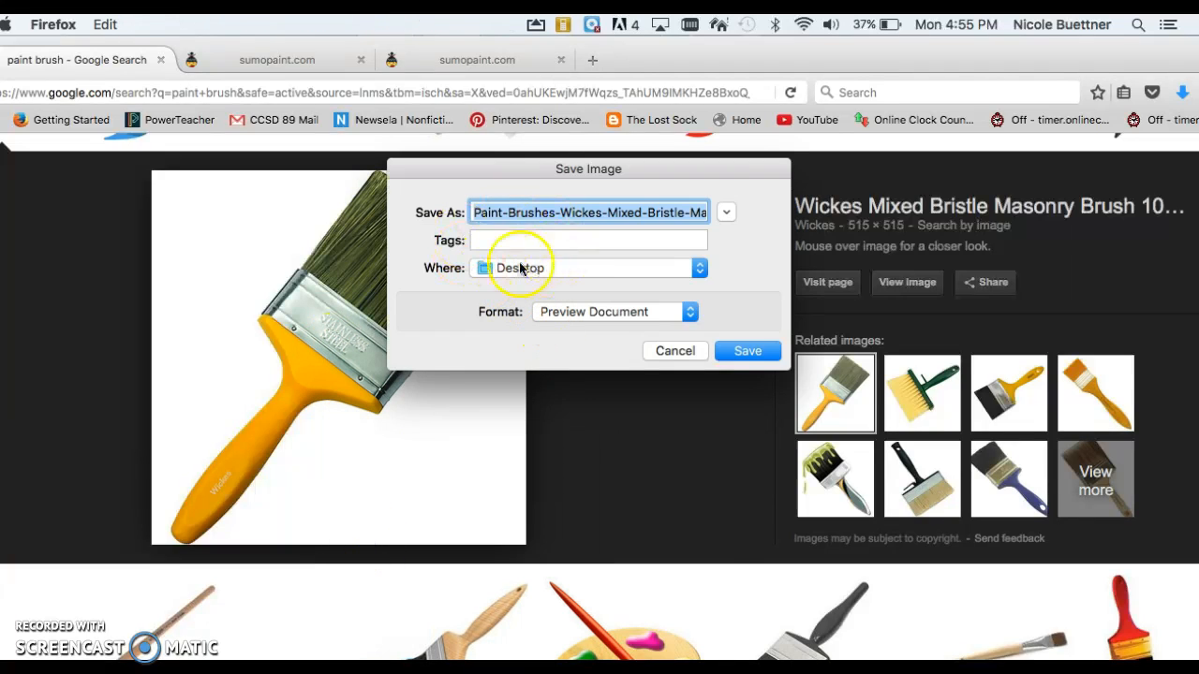
{"action": "left_click", "coordinate": [731, 352]}
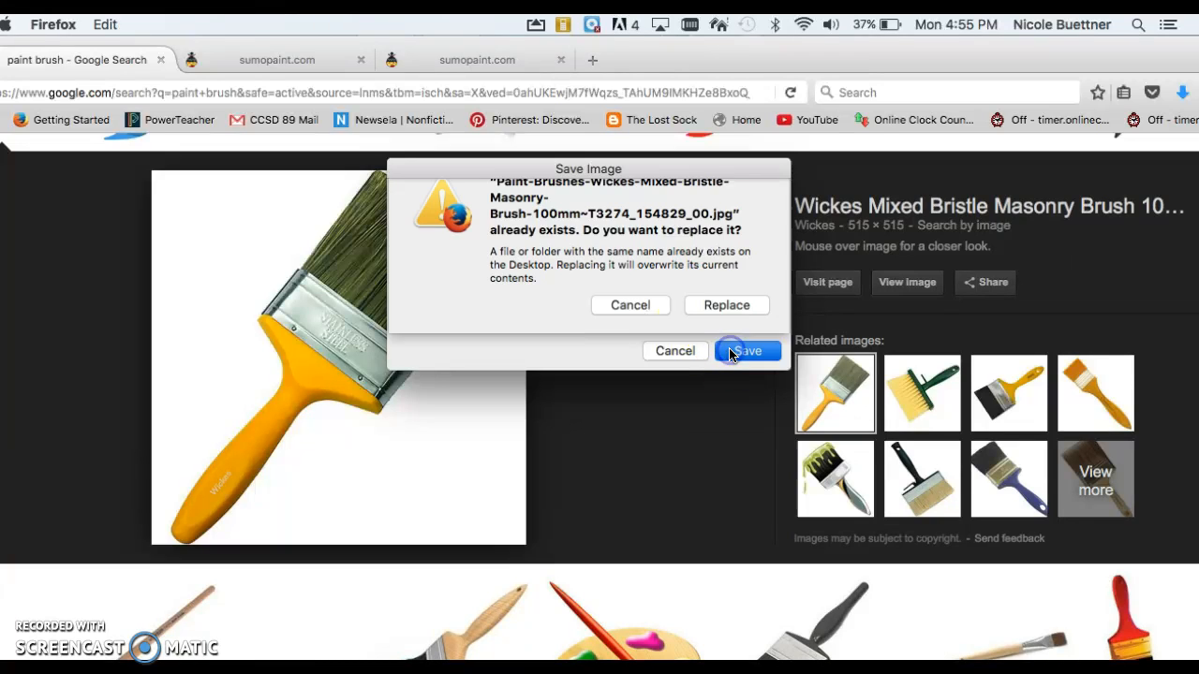
{"action": "left_click", "coordinate": [719, 325]}
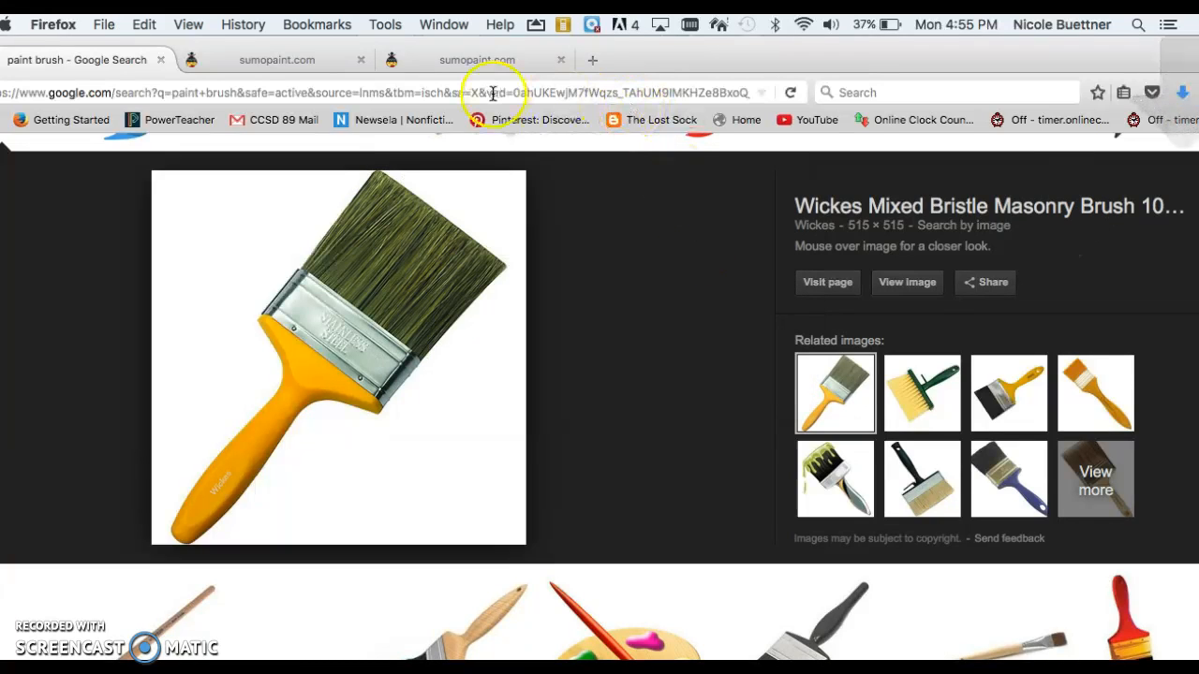
Step: Import the Wickes paint brush JPG from the Desktop into a new layer in Sumo Paint and move it slightly up and left
{"action": "left_click", "coordinate": [447, 60]}
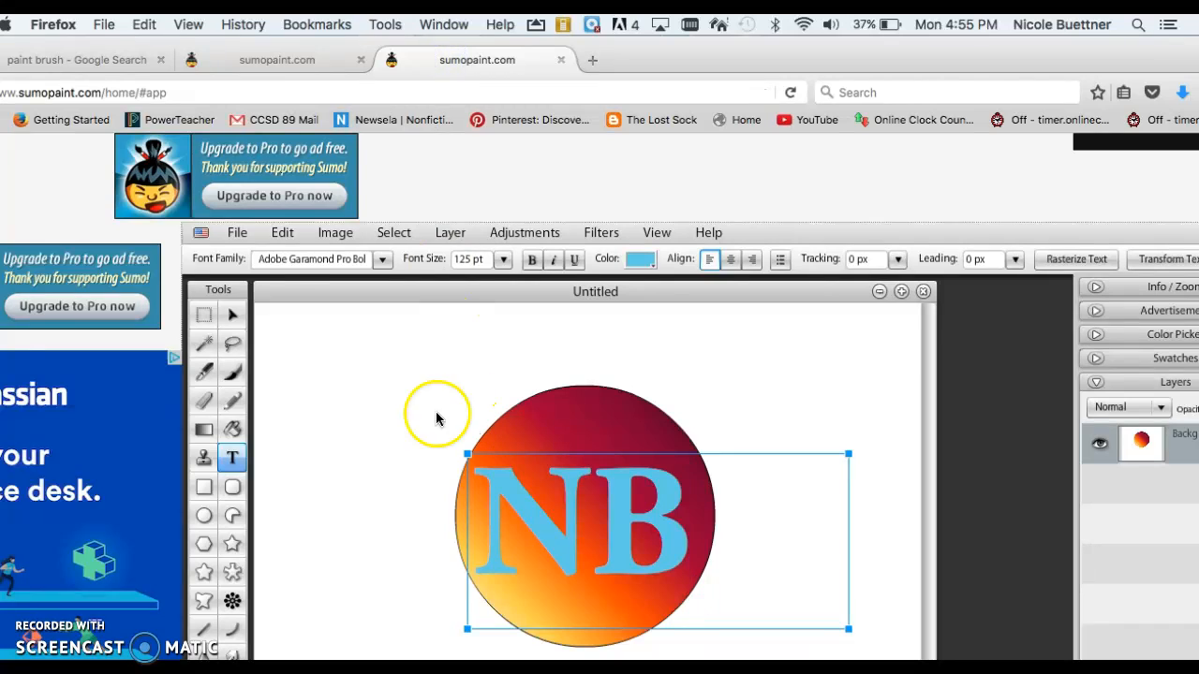
{"action": "left_click", "coordinate": [238, 234]}
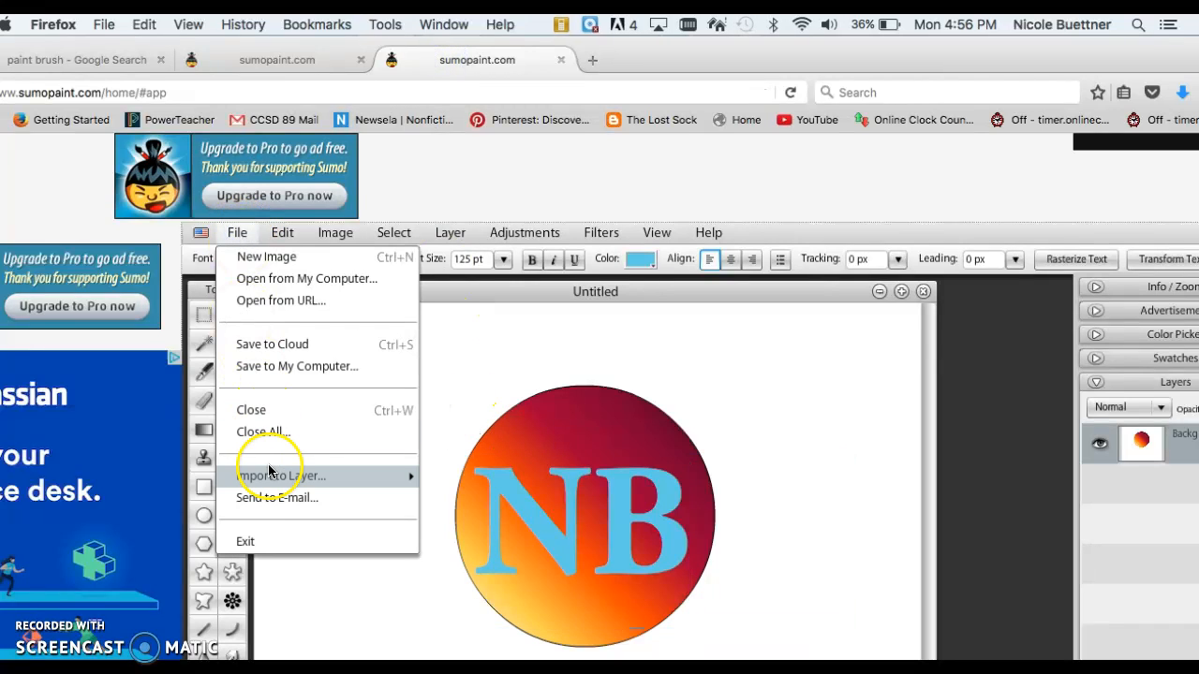
{"action": "mouse_move", "coordinate": [272, 481]}
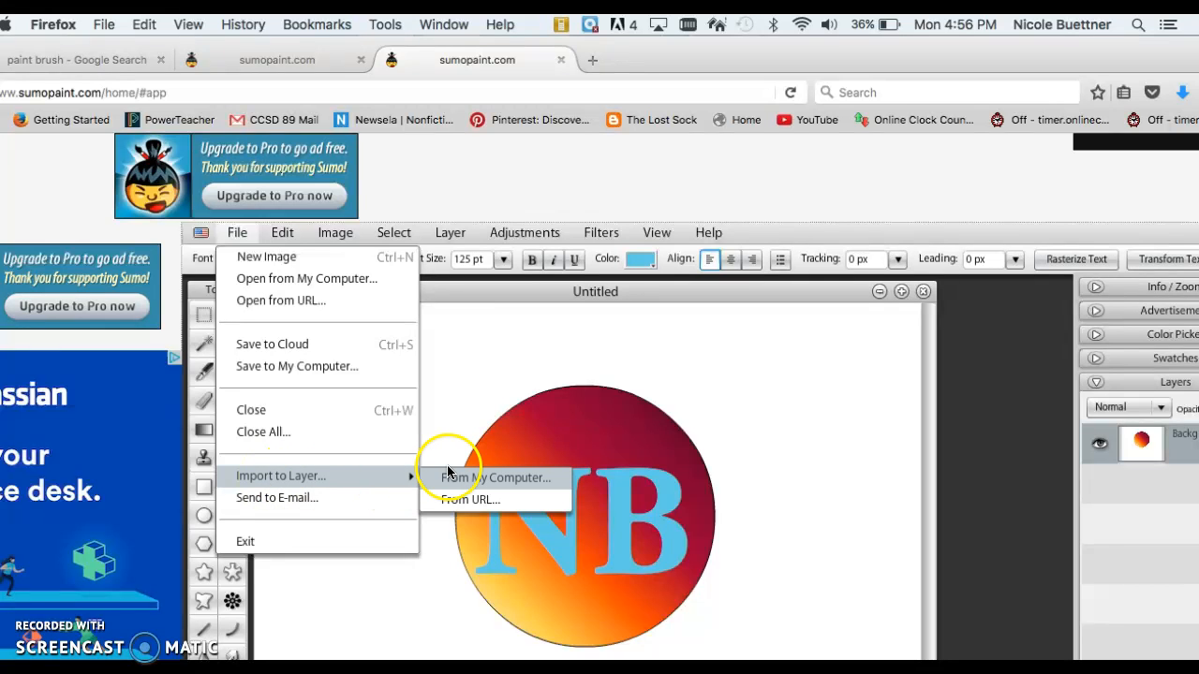
{"action": "left_click", "coordinate": [443, 478]}
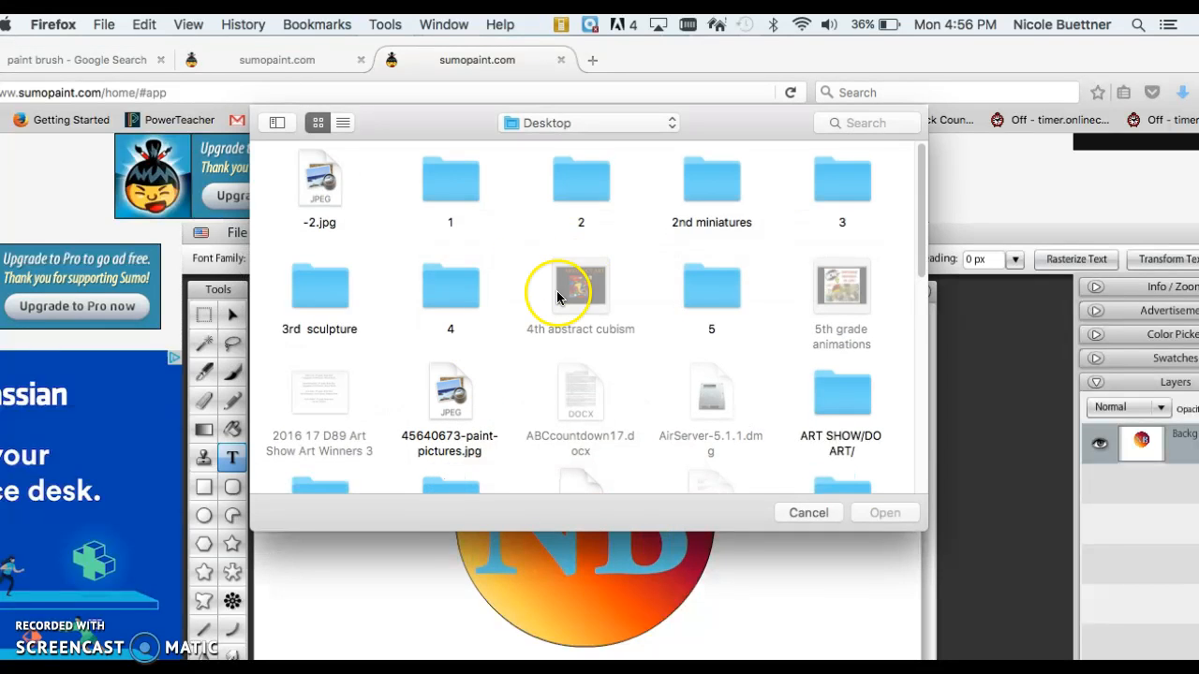
{"action": "scroll", "coordinate": [558, 297], "scroll_direction": "down", "scroll_amount": 10}
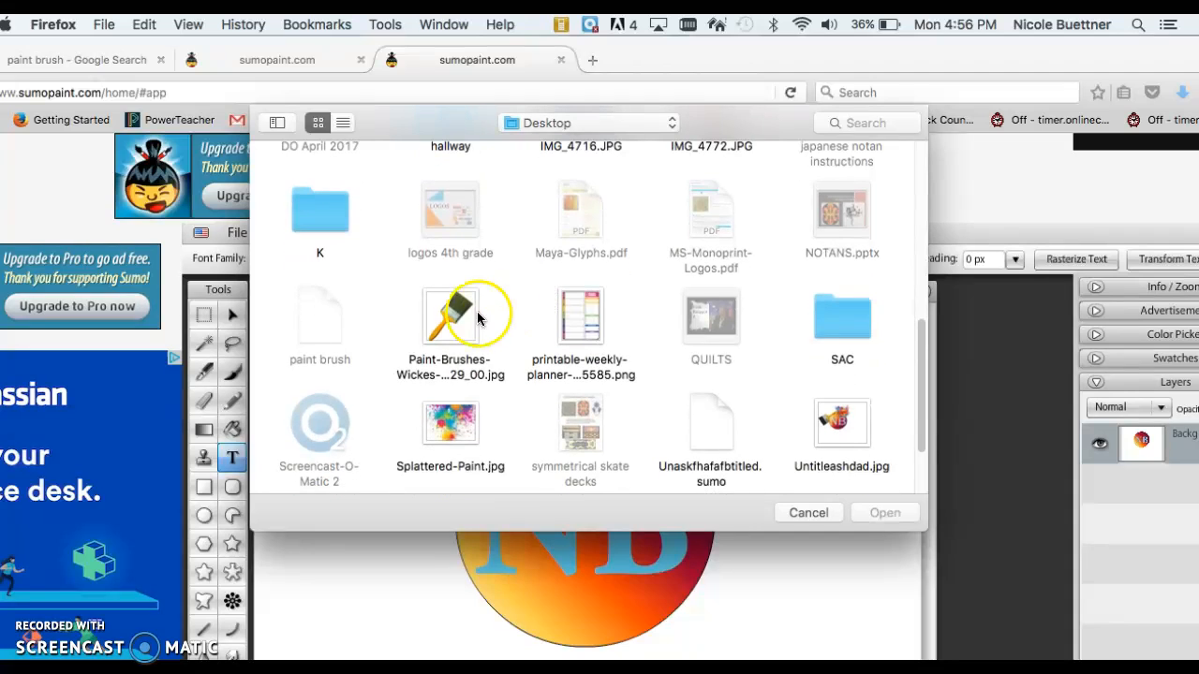
{"action": "left_click", "coordinate": [477, 319]}
{"action": "left_click", "coordinate": [885, 512]}
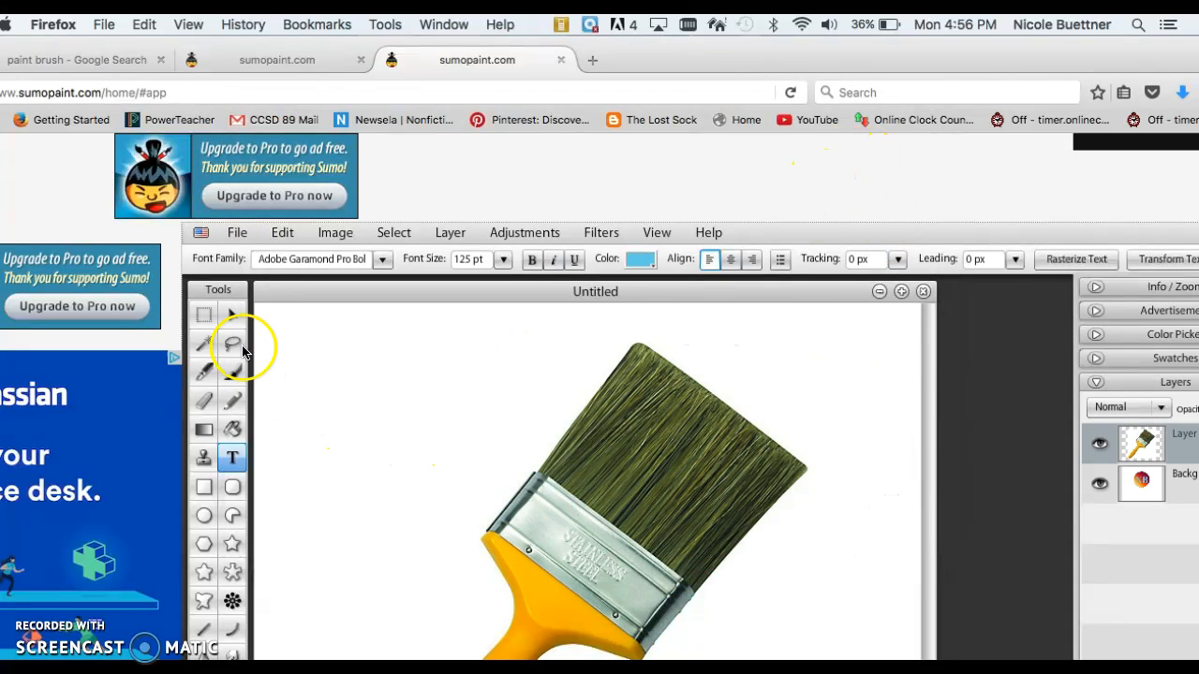
{"action": "left_click", "coordinate": [233, 314]}
{"action": "mouse_move", "coordinate": [643, 528]}
{"action": "left_mouse_down"}
{"action": "mouse_move", "coordinate": [590, 495]}
{"action": "mouse_move", "coordinate": [626, 339]}
{"action": "mouse_move", "coordinate": [610, 427]}
{"action": "mouse_move", "coordinate": [440, 568]}
{"action": "mouse_move", "coordinate": [476, 501]}
{"action": "mouse_move", "coordinate": [862, 516]}
{"action": "mouse_move", "coordinate": [675, 289]}
{"action": "mouse_move", "coordinate": [661, 400]}
{"action": "mouse_move", "coordinate": [685, 279]}
{"action": "mouse_move", "coordinate": [684, 359]}
{"action": "mouse_move", "coordinate": [683, 346]}
{"action": "mouse_move", "coordinate": [658, 402]}
{"action": "mouse_move", "coordinate": [644, 513]}
{"action": "mouse_move", "coordinate": [648, 490]}
{"action": "mouse_move", "coordinate": [631, 481]}
{"action": "left_mouse_up"}
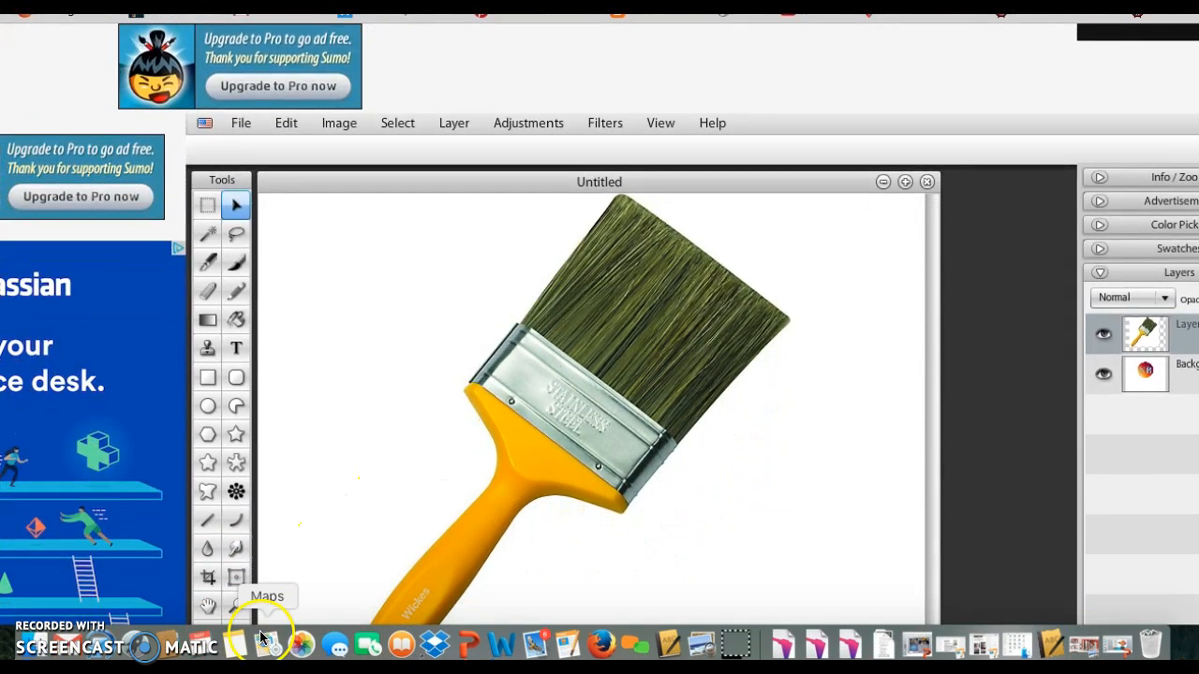
Step: Shrink the paint brush with Free Transform and rotate it so its bristles point to the lower left and the handle to the upper right
{"action": "left_click", "coordinate": [239, 585]}
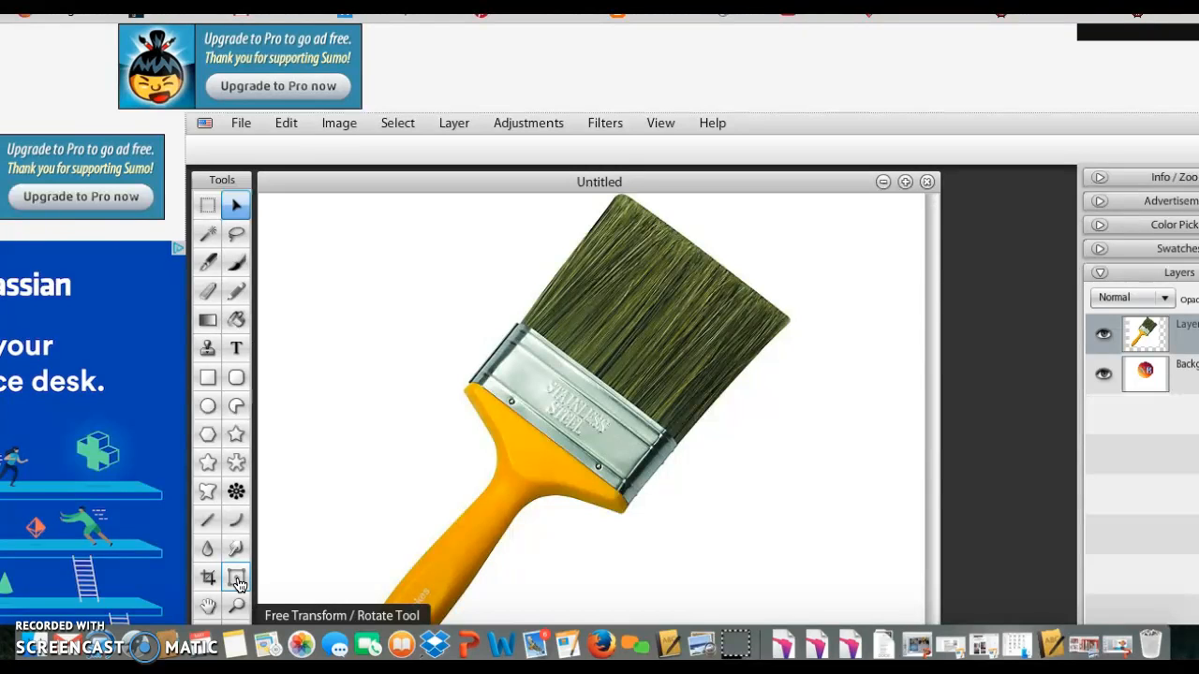
{"action": "left_click", "coordinate": [240, 582]}
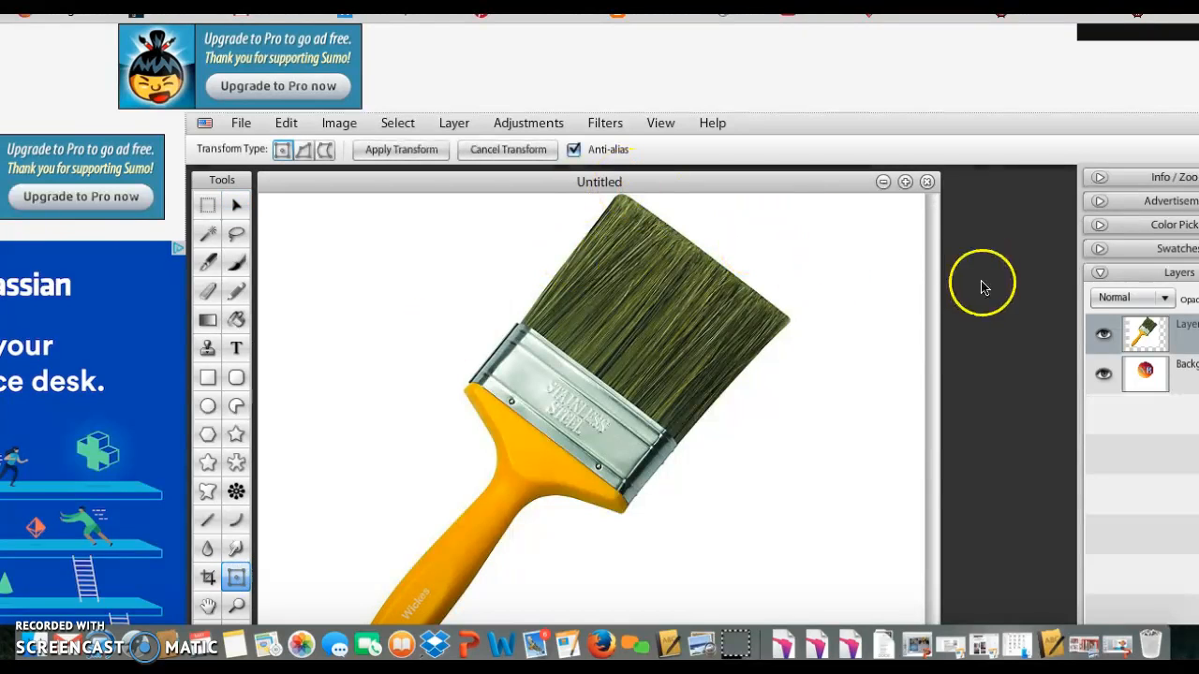
{"action": "left_click_drag", "start_coordinate": [656, 4], "coordinate": [604, 3]}
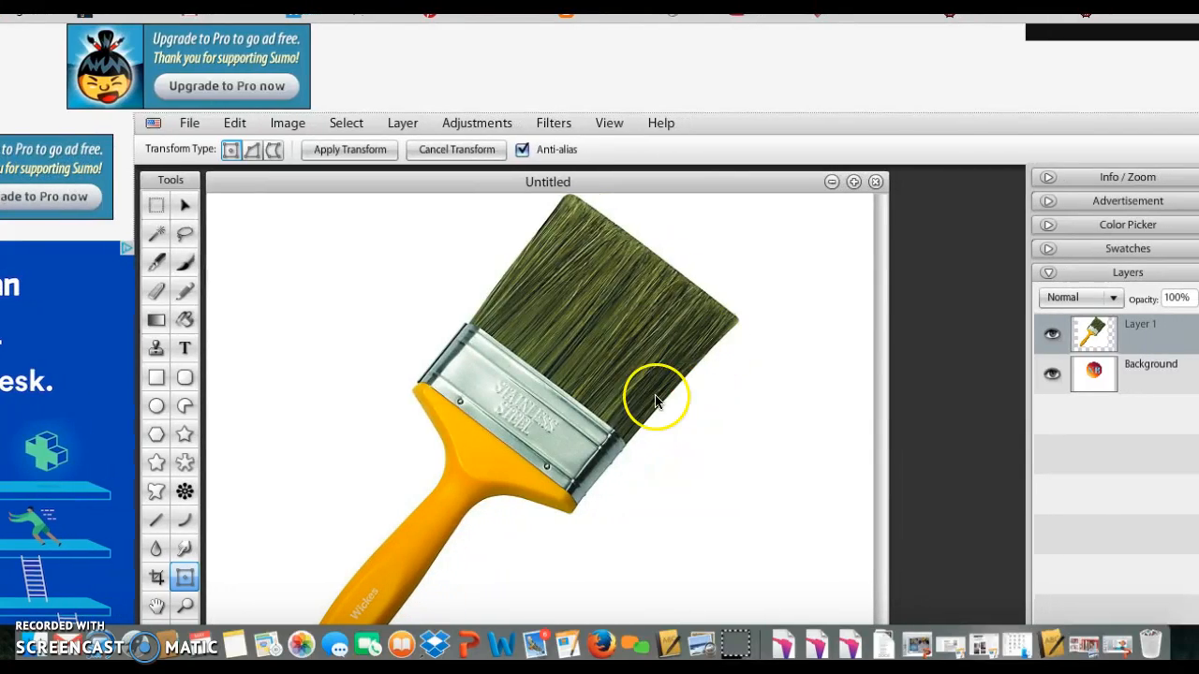
{"action": "left_click", "coordinate": [1048, 181]}
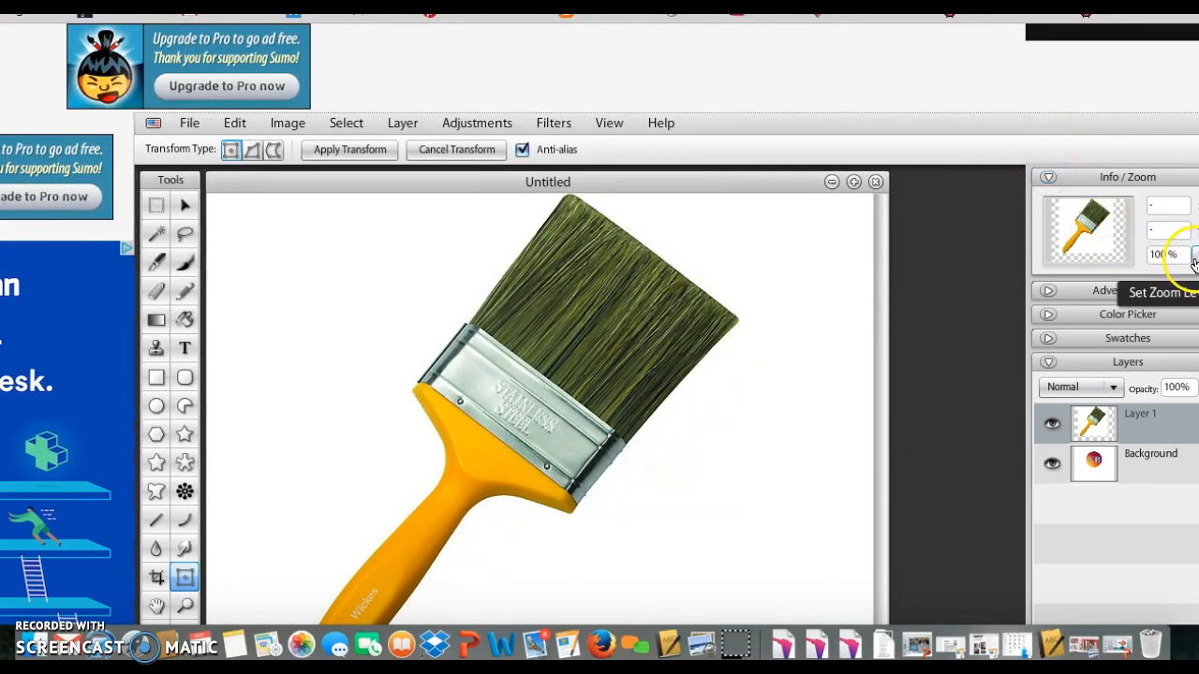
{"action": "left_click_drag", "start_coordinate": [1124, 278], "coordinate": [1120, 281]}
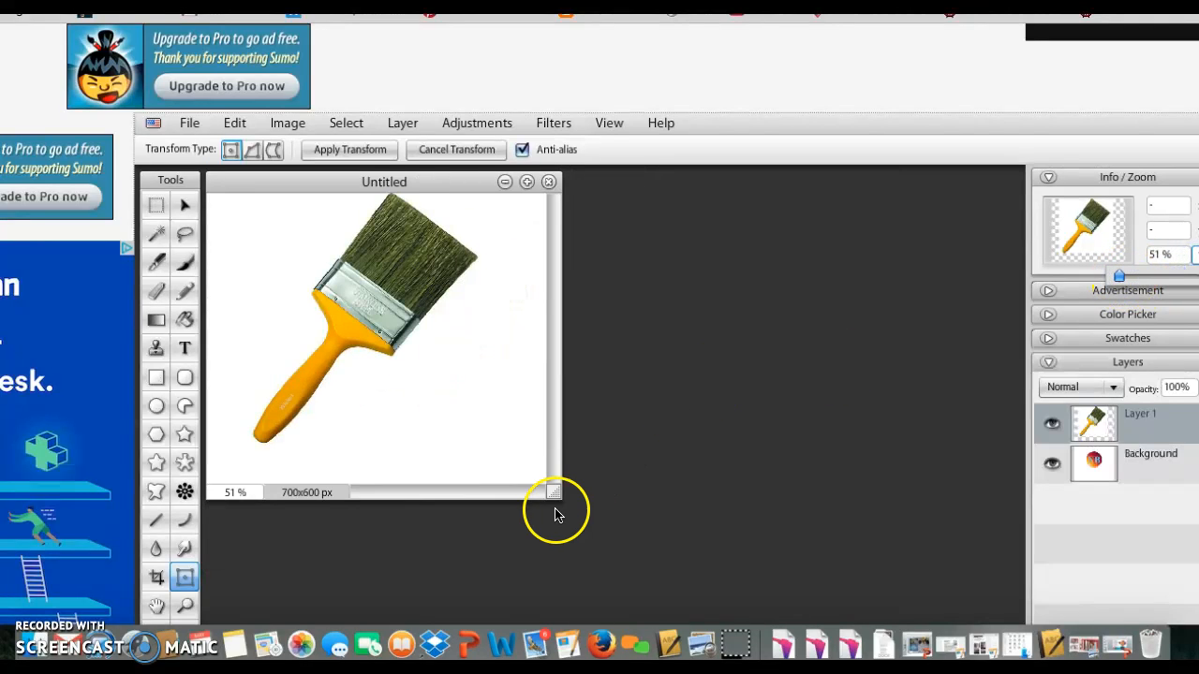
{"action": "left_click", "coordinate": [693, 508]}
{"action": "left_click_drag", "start_coordinate": [554, 493], "coordinate": [835, 524]}
{"action": "left_click", "coordinate": [1194, 256]}
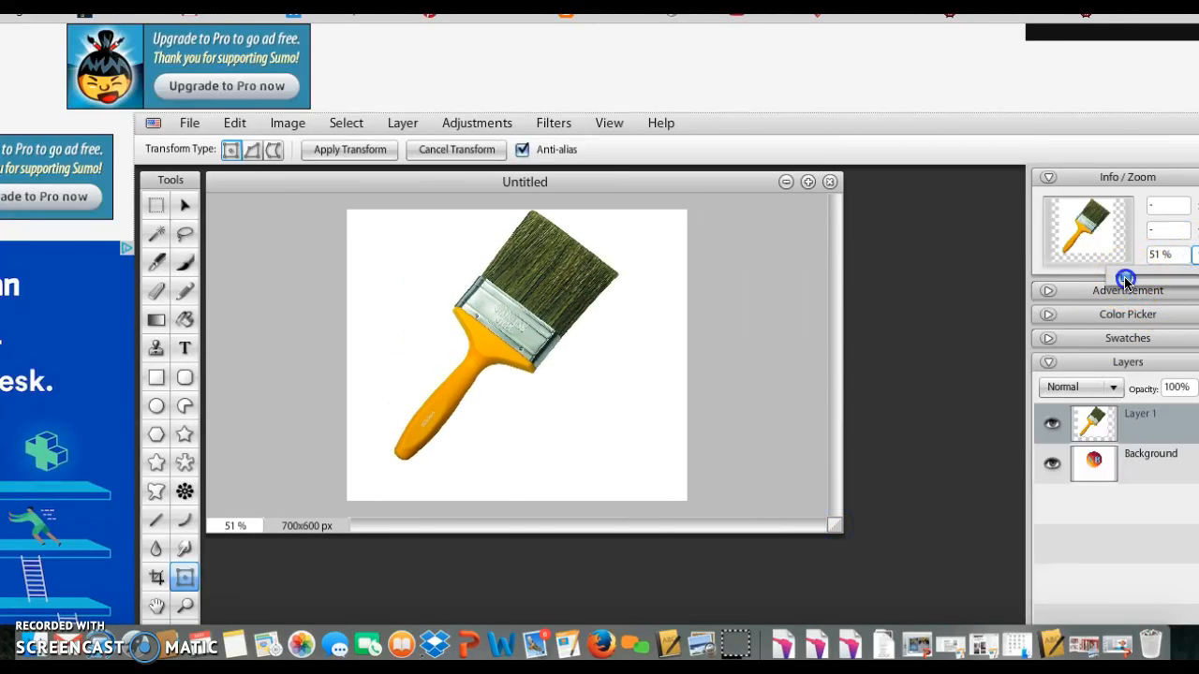
{"action": "left_click_drag", "start_coordinate": [1125, 281], "coordinate": [1121, 281]}
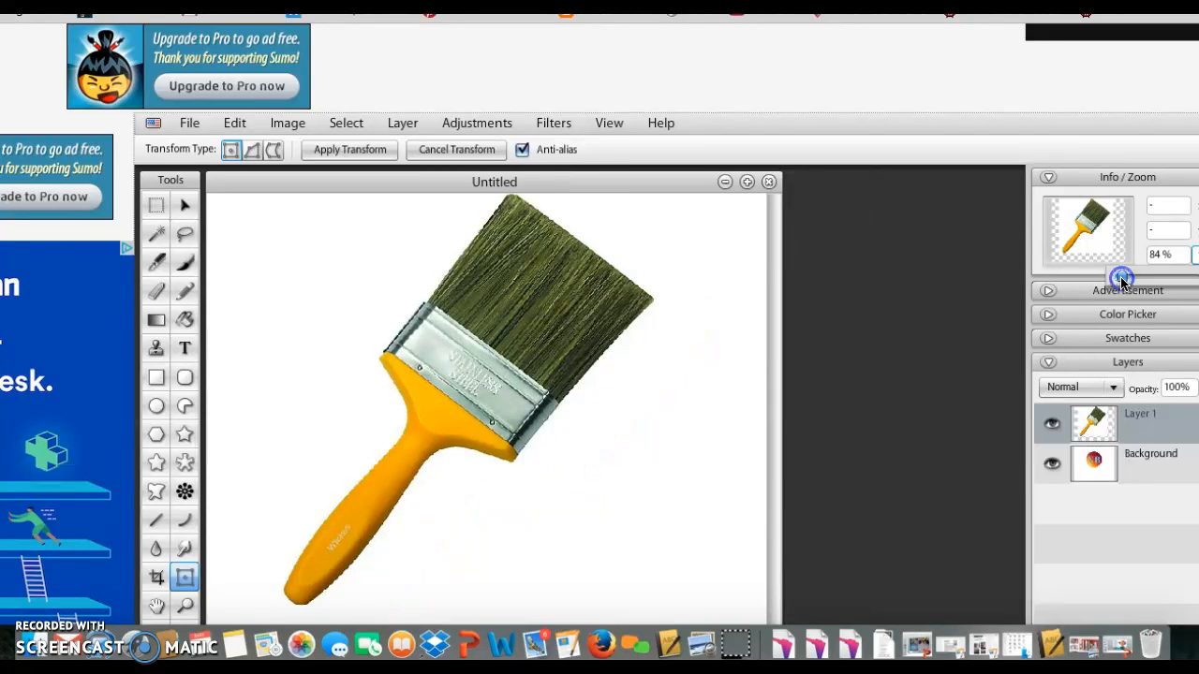
{"action": "left_click", "coordinate": [186, 581]}
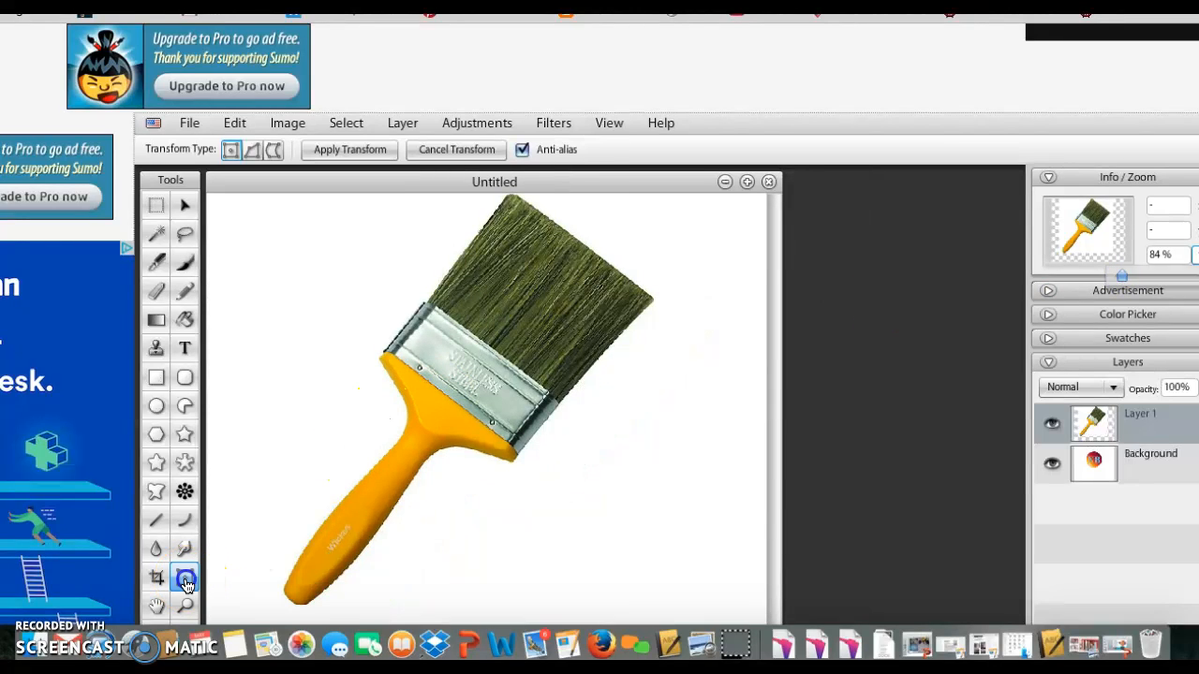
{"action": "left_click", "coordinate": [246, 598]}
{"action": "left_click_drag", "start_coordinate": [577, 343], "coordinate": [697, 197]}
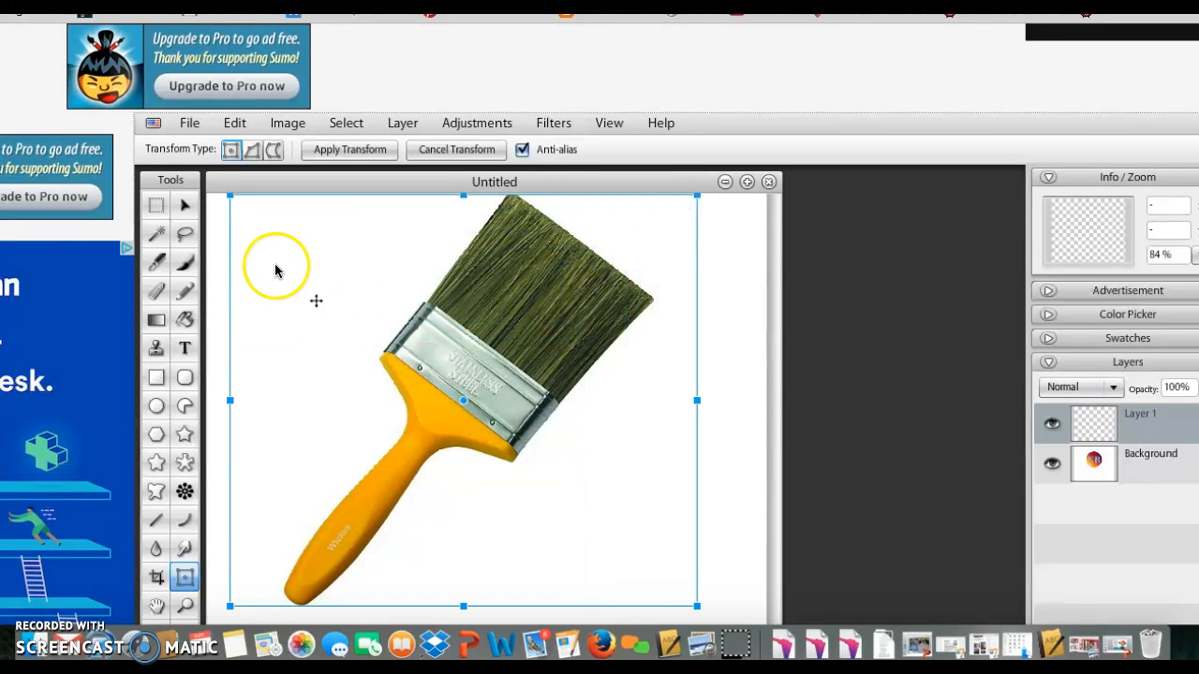
{"action": "mouse_move", "coordinate": [231, 197]}
{"action": "left_mouse_down"}
{"action": "mouse_move", "coordinate": [377, 303]}
{"action": "mouse_move", "coordinate": [340, 361]}
{"action": "mouse_move", "coordinate": [359, 254]}
{"action": "mouse_move", "coordinate": [359, 327]}
{"action": "mouse_move", "coordinate": [335, 290]}
{"action": "left_mouse_up"}
{"action": "mouse_move", "coordinate": [613, 284]}
{"action": "left_mouse_down"}
{"action": "mouse_move", "coordinate": [568, 554]}
{"action": "mouse_move", "coordinate": [397, 532]}
{"action": "mouse_move", "coordinate": [343, 487]}
{"action": "mouse_move", "coordinate": [331, 453]}
{"action": "mouse_move", "coordinate": [334, 462]}
{"action": "left_mouse_up"}
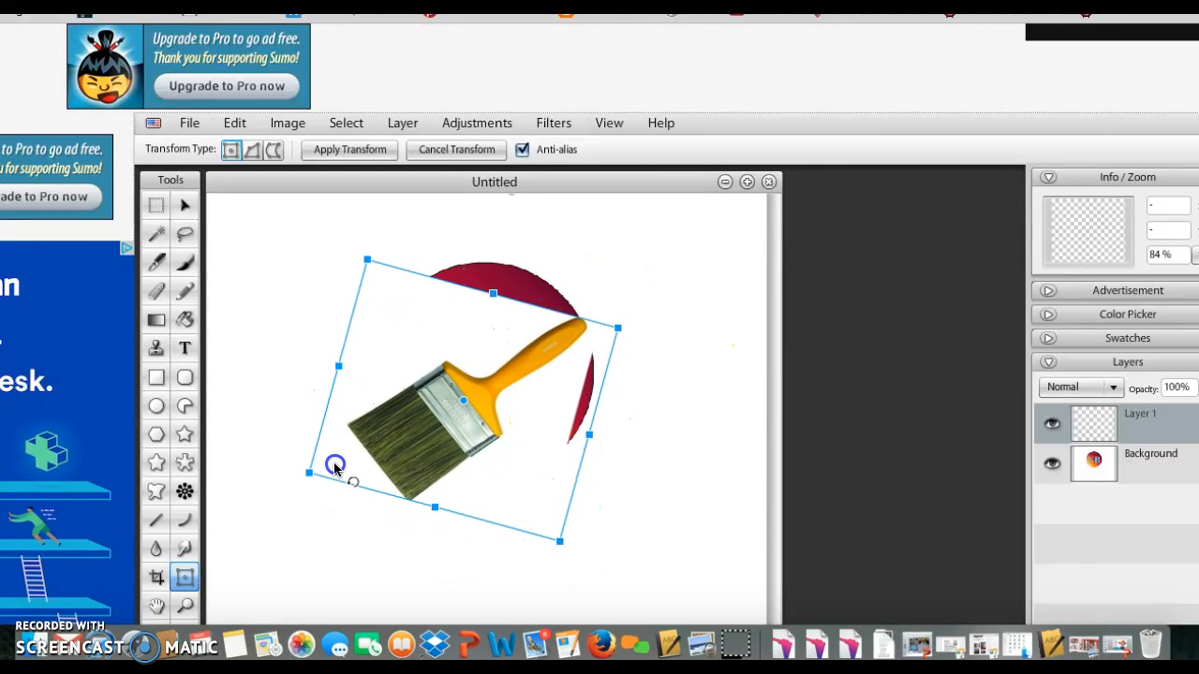
Step: Move the transformed paint brush up and left so it sits at the upper-left edge of the circle
{"action": "left_click", "coordinate": [184, 205]}
{"action": "mouse_move", "coordinate": [465, 397]}
{"action": "left_mouse_down"}
{"action": "mouse_move", "coordinate": [374, 268]}
{"action": "mouse_move", "coordinate": [415, 423]}
{"action": "mouse_move", "coordinate": [455, 327]}
{"action": "mouse_move", "coordinate": [366, 316]}
{"action": "mouse_move", "coordinate": [426, 328]}
{"action": "mouse_move", "coordinate": [409, 334]}
{"action": "mouse_move", "coordinate": [443, 328]}
{"action": "mouse_move", "coordinate": [417, 303]}
{"action": "left_mouse_up"}
{"action": "left_click", "coordinate": [615, 167]}
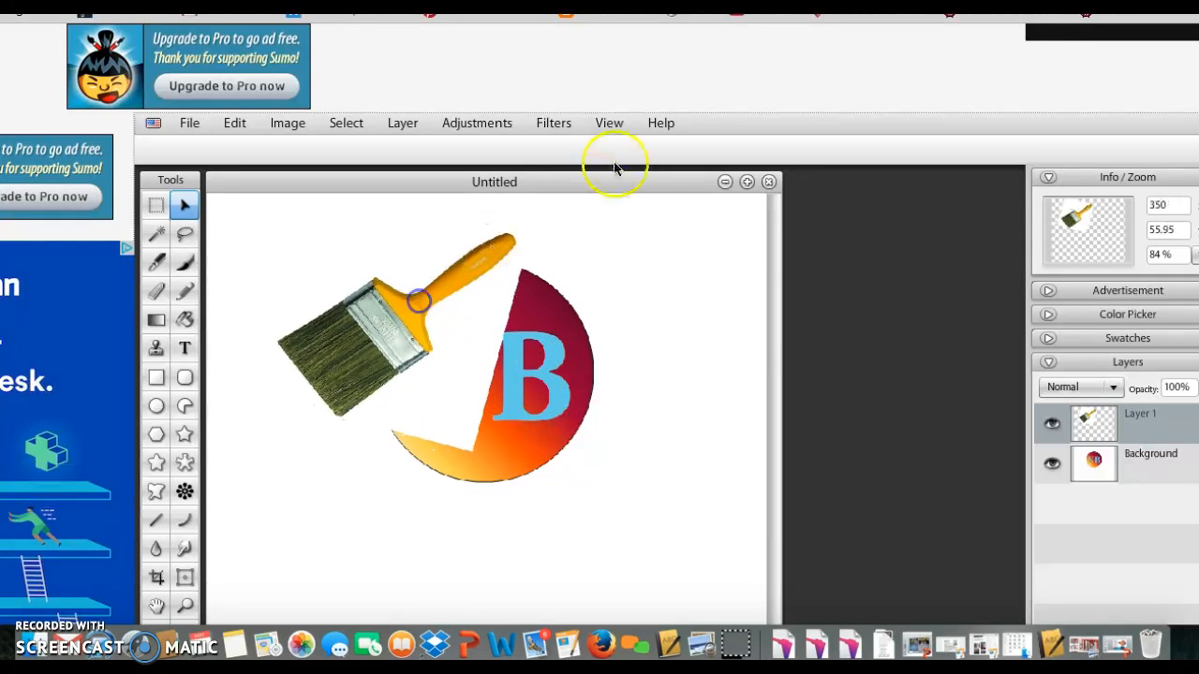
Step: Erase part of the paint brush picture's white background over the letter N with the Dry Brush eraser
{"action": "scroll", "coordinate": [600, 318], "scroll_direction": "left", "scroll_amount": 2}
{"action": "scroll", "coordinate": [599, 318], "scroll_direction": "right", "scroll_amount": 1}
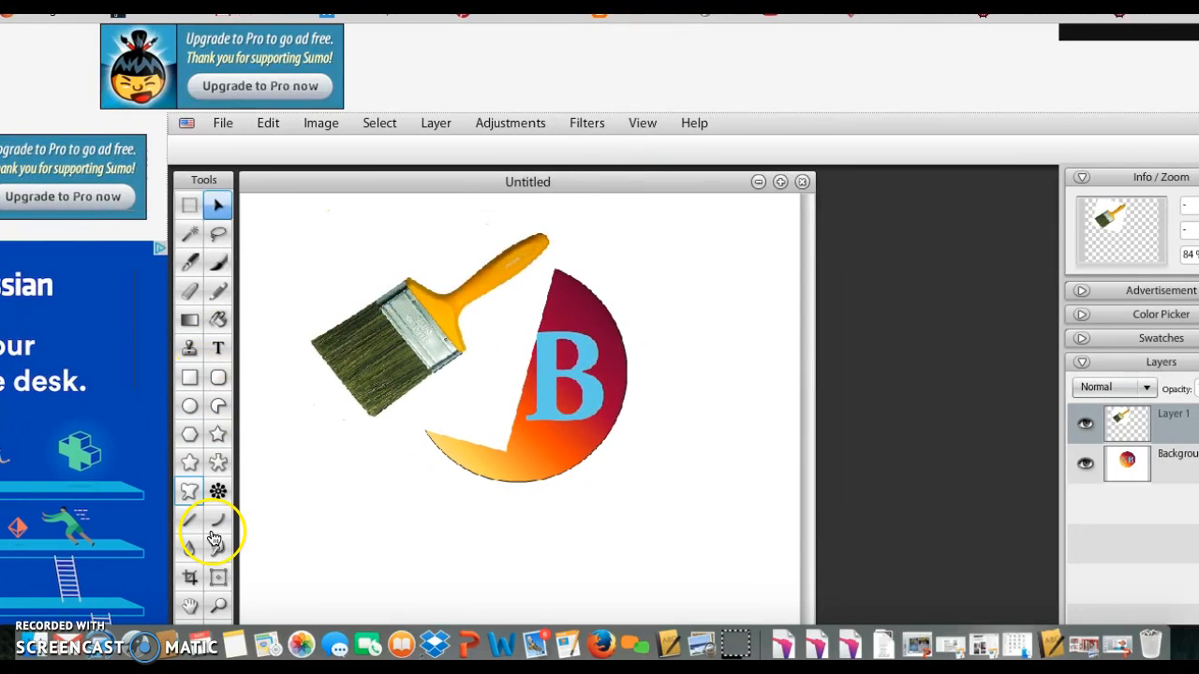
{"action": "left_click", "coordinate": [187, 293]}
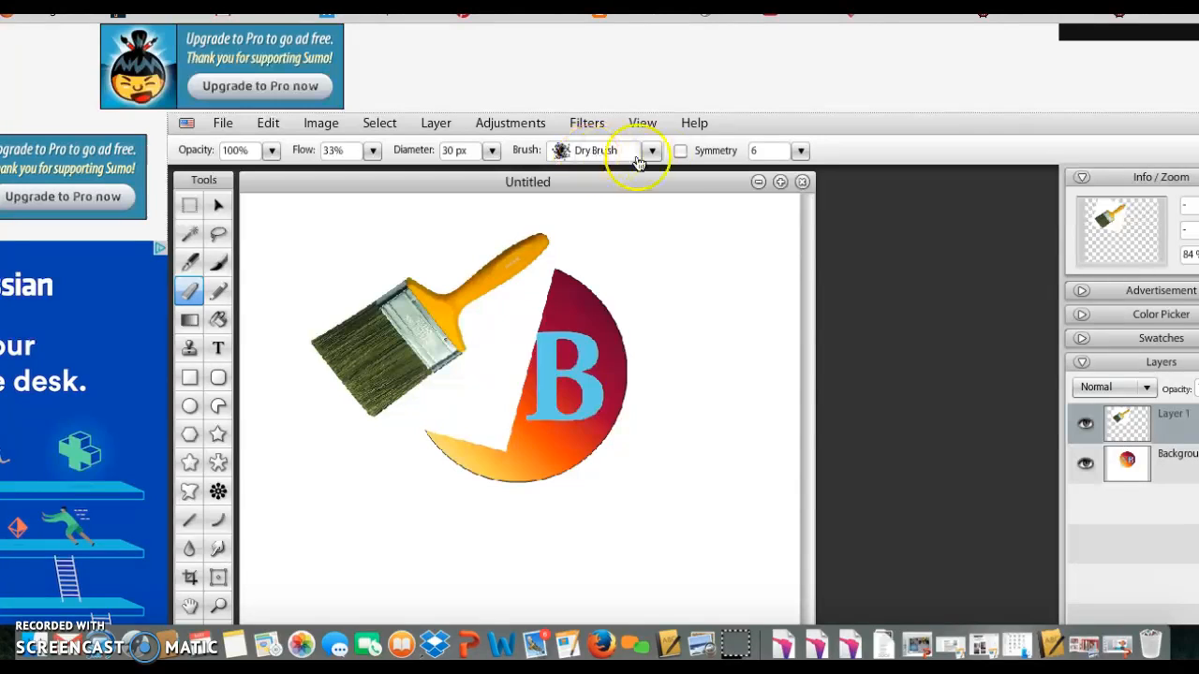
{"action": "mouse_move", "coordinate": [529, 330]}
{"action": "left_mouse_down"}
{"action": "mouse_move", "coordinate": [480, 414]}
{"action": "mouse_move", "coordinate": [459, 405]}
{"action": "mouse_move", "coordinate": [504, 326]}
{"action": "left_mouse_up"}
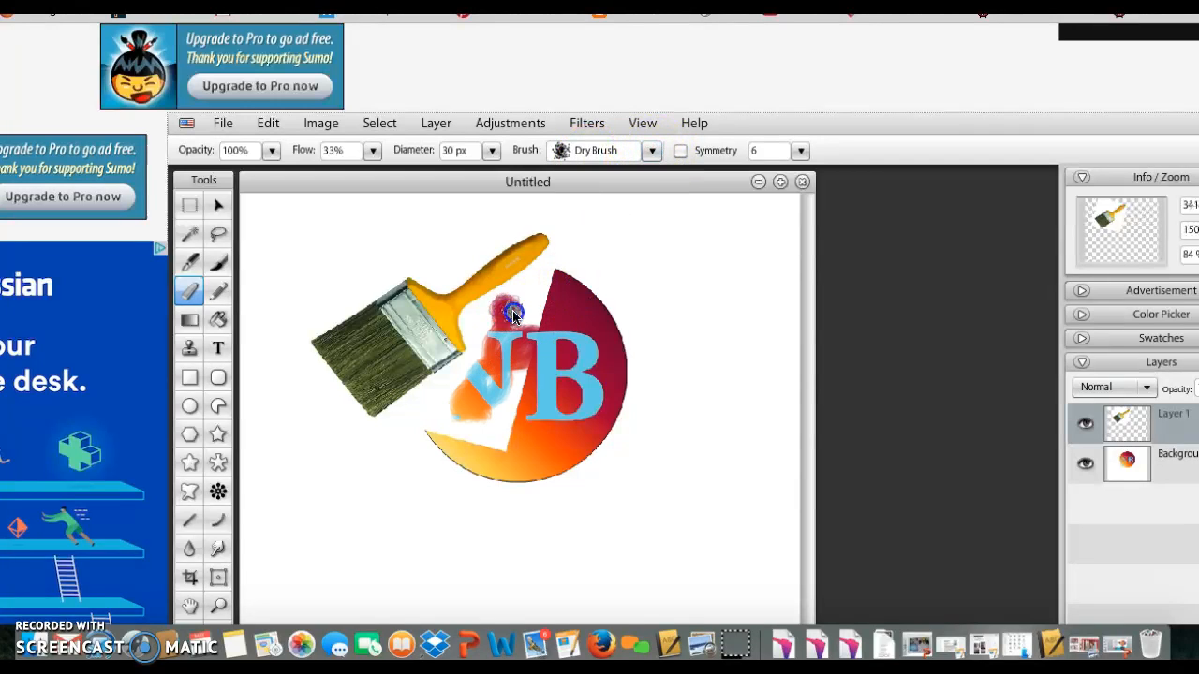
Step: Switch the eraser to the Air Brush 5 tip and erase more of the white background covering the N and the circle's lower-left part
{"action": "left_click", "coordinate": [651, 151]}
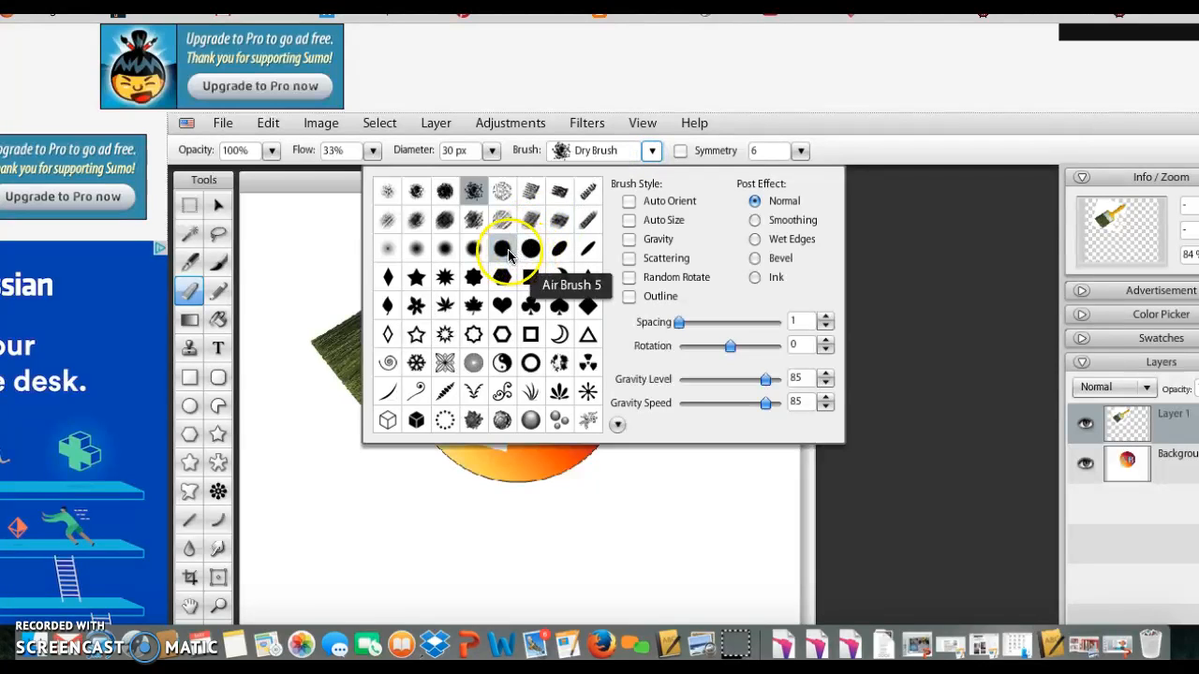
{"action": "left_click", "coordinate": [509, 253]}
{"action": "left_click", "coordinate": [330, 272]}
{"action": "mouse_move", "coordinate": [537, 331]}
{"action": "left_mouse_down"}
{"action": "mouse_move", "coordinate": [511, 404]}
{"action": "mouse_move", "coordinate": [520, 395]}
{"action": "mouse_move", "coordinate": [523, 354]}
{"action": "mouse_move", "coordinate": [504, 353]}
{"action": "mouse_move", "coordinate": [472, 416]}
{"action": "mouse_move", "coordinate": [494, 450]}
{"action": "left_mouse_up"}
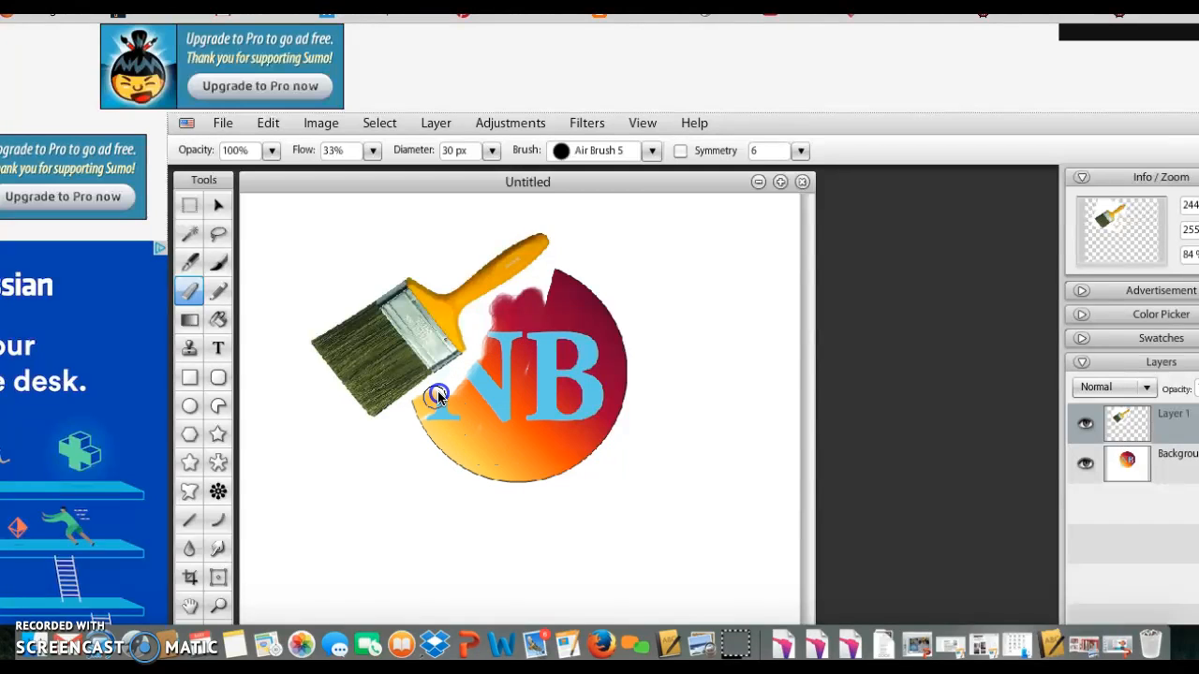
Step: Try erasing strokes across the NB circle on the Background layer, and undo the erasing
{"action": "left_click_drag", "start_coordinate": [913, 6], "coordinate": [808, 6]}
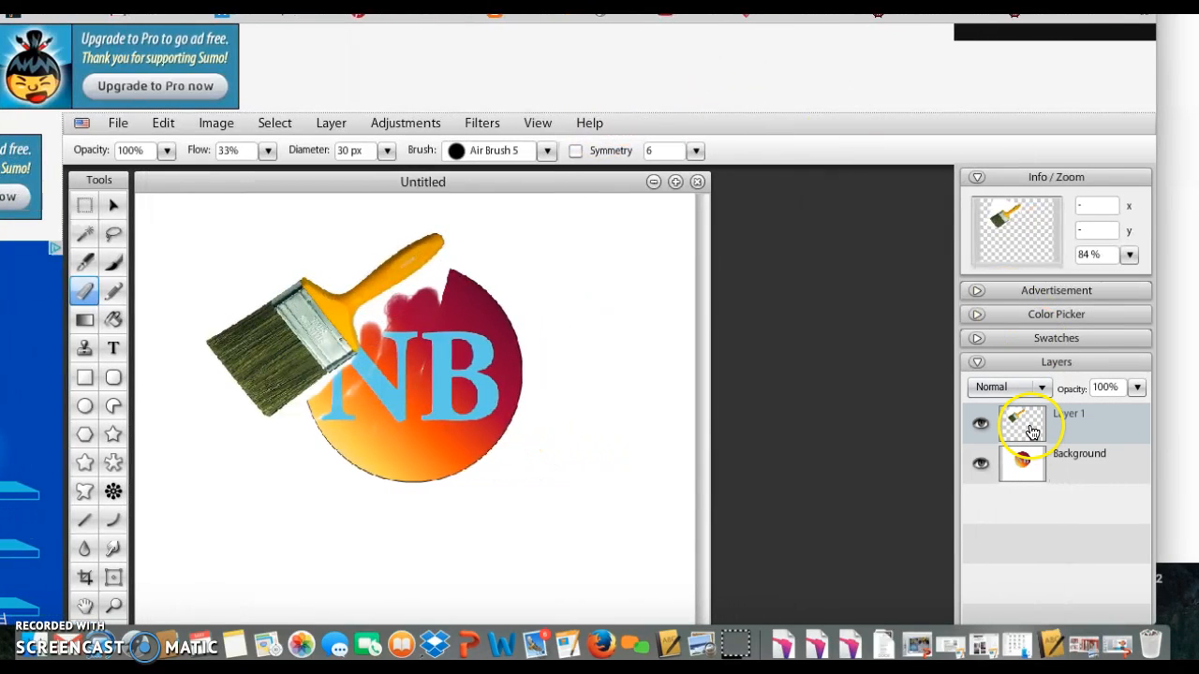
{"action": "left_click", "coordinate": [1021, 464]}
{"action": "mouse_move", "coordinate": [452, 455]}
{"action": "left_mouse_down"}
{"action": "mouse_move", "coordinate": [421, 401]}
{"action": "mouse_move", "coordinate": [318, 289]}
{"action": "left_mouse_up"}
{"action": "mouse_move", "coordinate": [396, 365]}
{"action": "left_mouse_down"}
{"action": "mouse_move", "coordinate": [369, 395]}
{"action": "mouse_move", "coordinate": [417, 382]}
{"action": "left_mouse_up"}
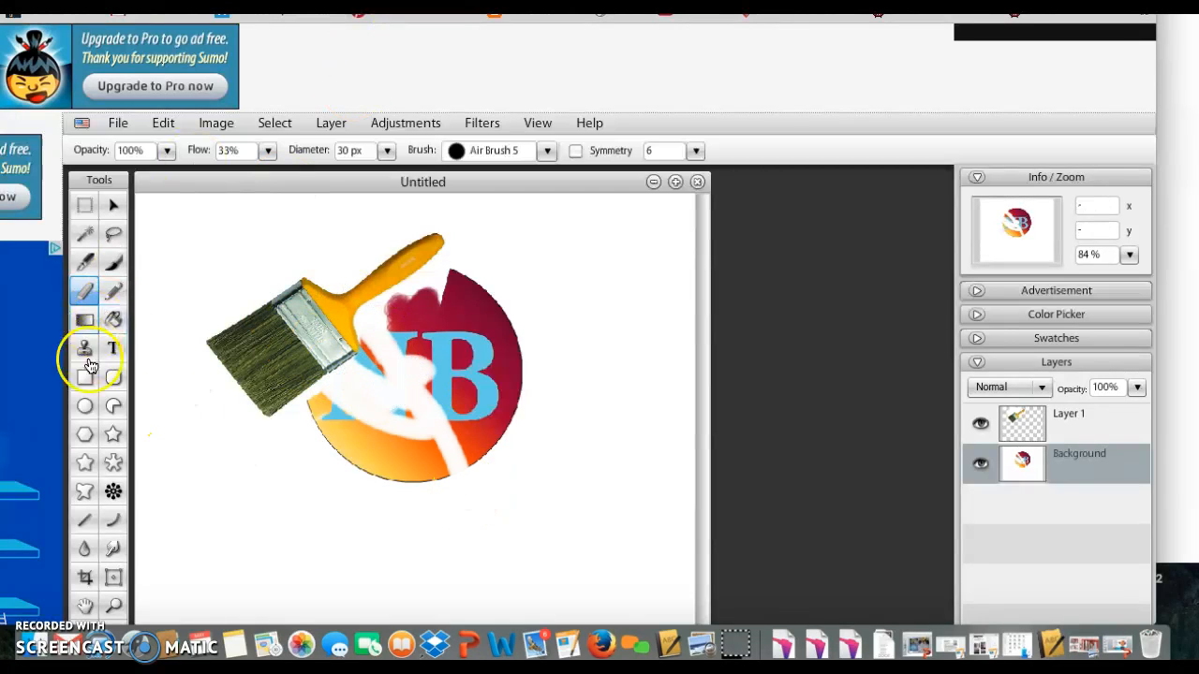
{"action": "scroll", "coordinate": [318, 188], "scroll_direction": "left", "scroll_amount": 2}
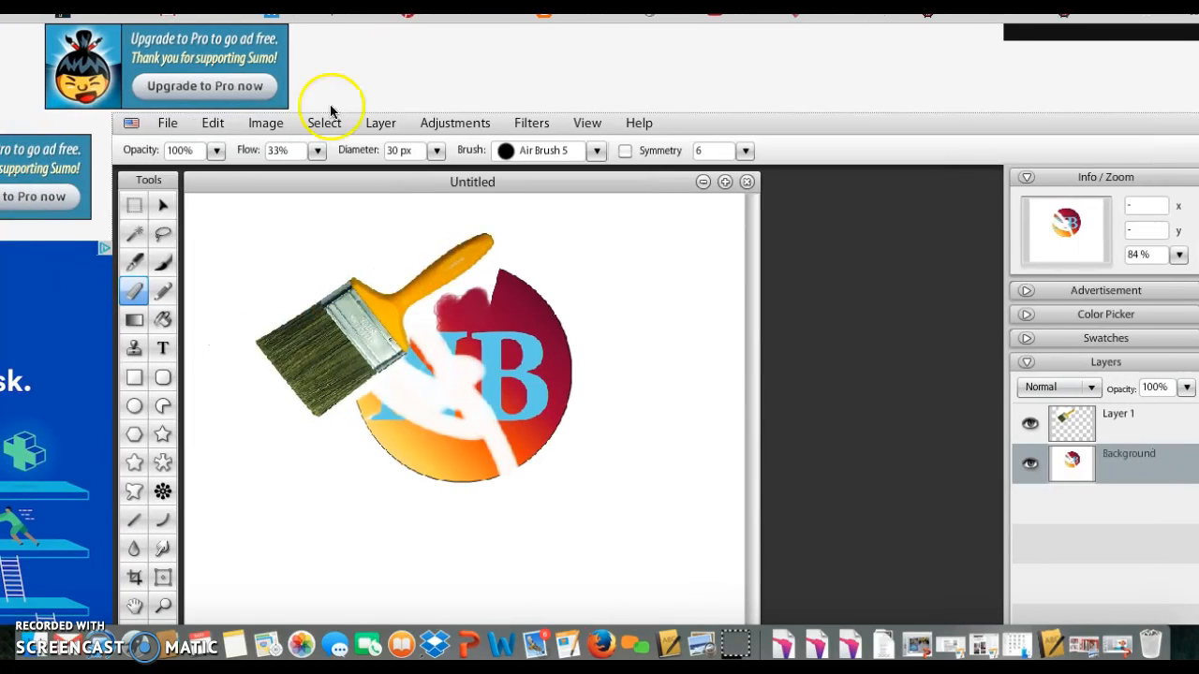
{"action": "left_click", "coordinate": [213, 122]}
{"action": "left_click", "coordinate": [219, 146]}
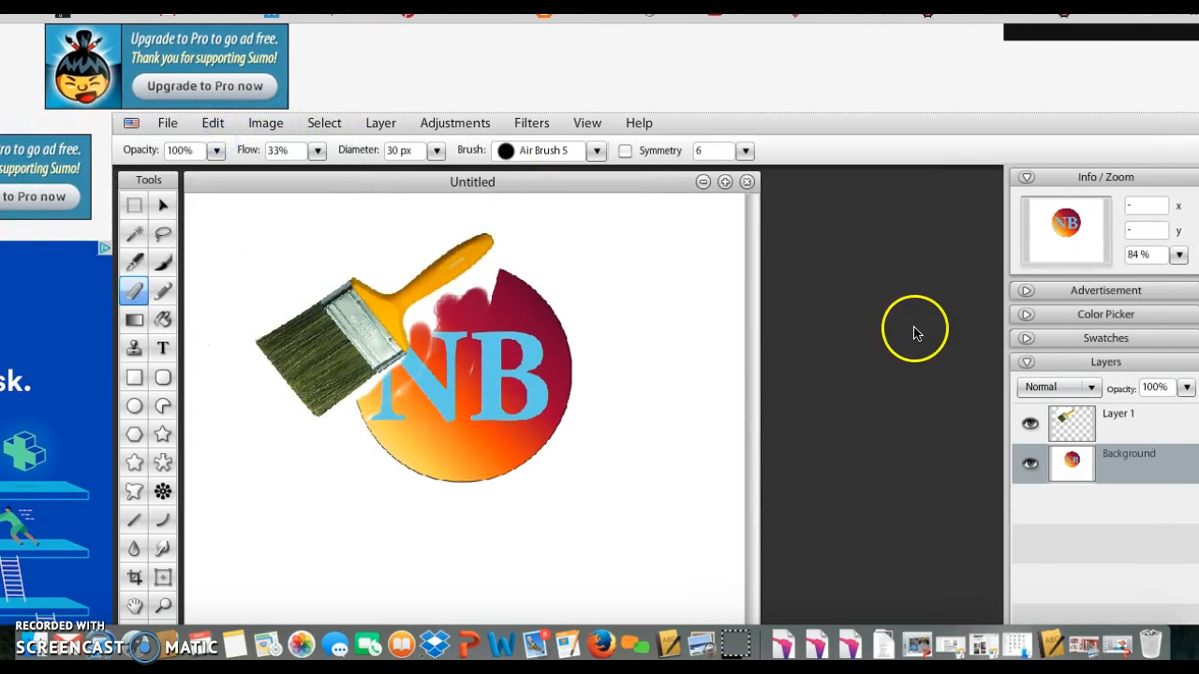
Step: Erase the remaining white background on Layer 1 around the brush handle and over the circle, working at a closer zoom
{"action": "left_click", "coordinate": [1091, 409]}
{"action": "left_click", "coordinate": [422, 378]}
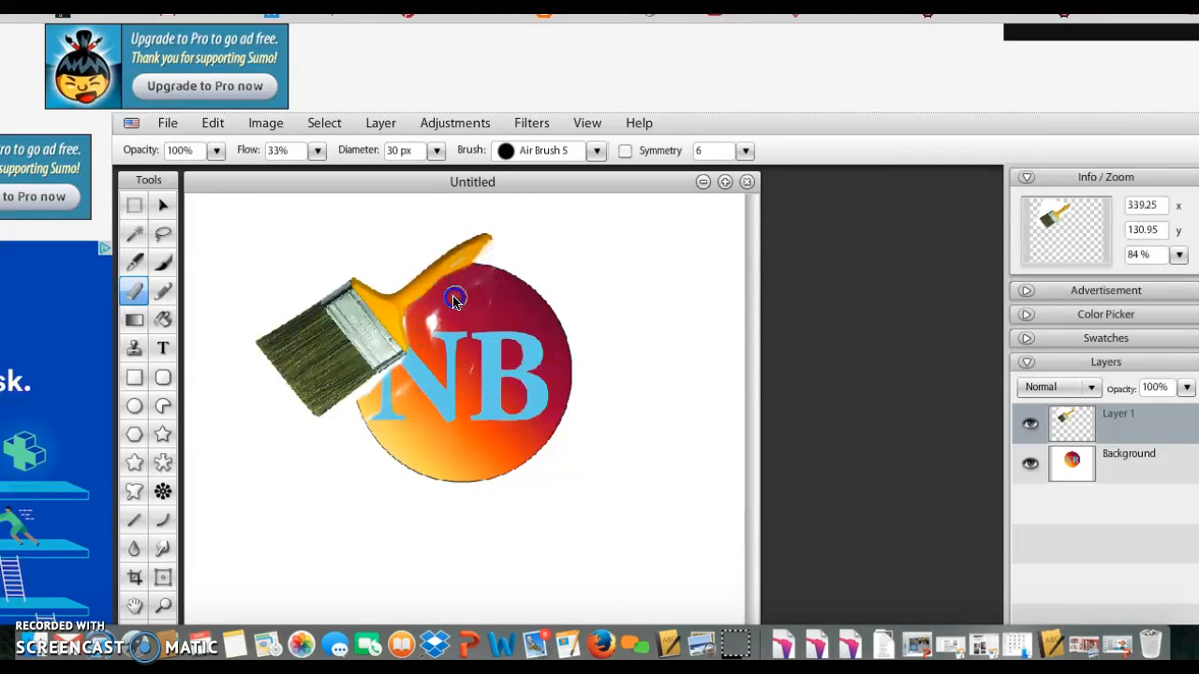
{"action": "scroll", "coordinate": [863, 159], "scroll_direction": "right", "scroll_amount": 2}
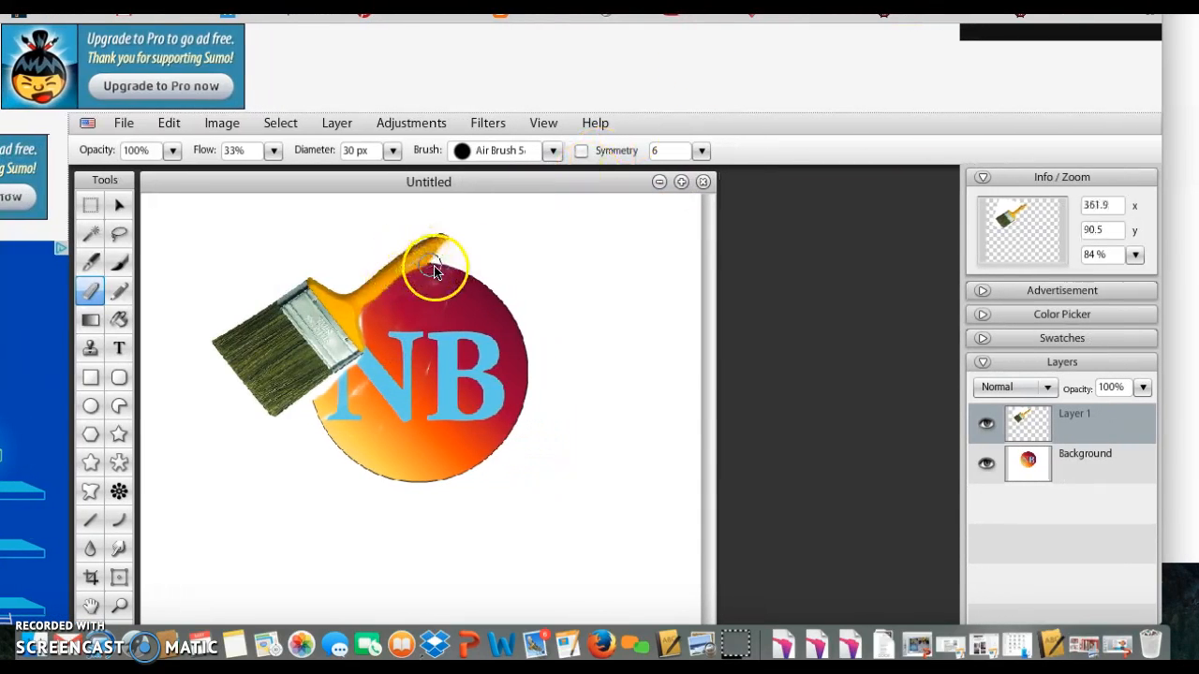
{"action": "left_click", "coordinate": [1132, 255]}
{"action": "left_click_drag", "start_coordinate": [1054, 276], "coordinate": [1059, 275]}
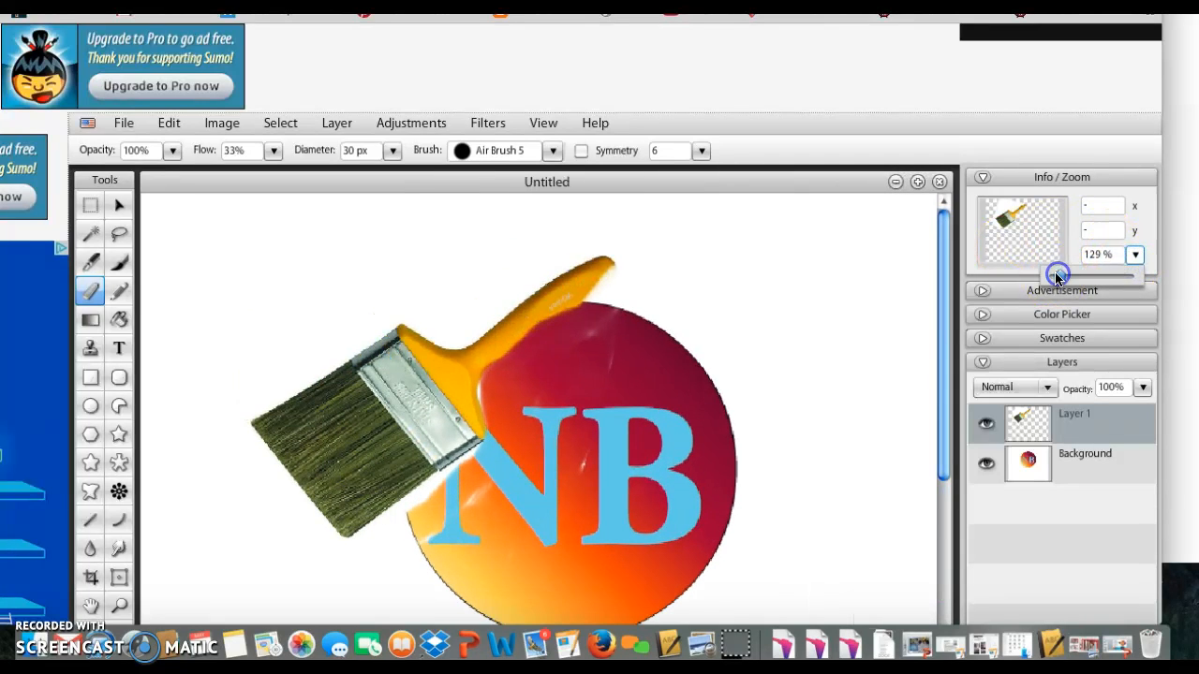
{"action": "left_click", "coordinate": [382, 539]}
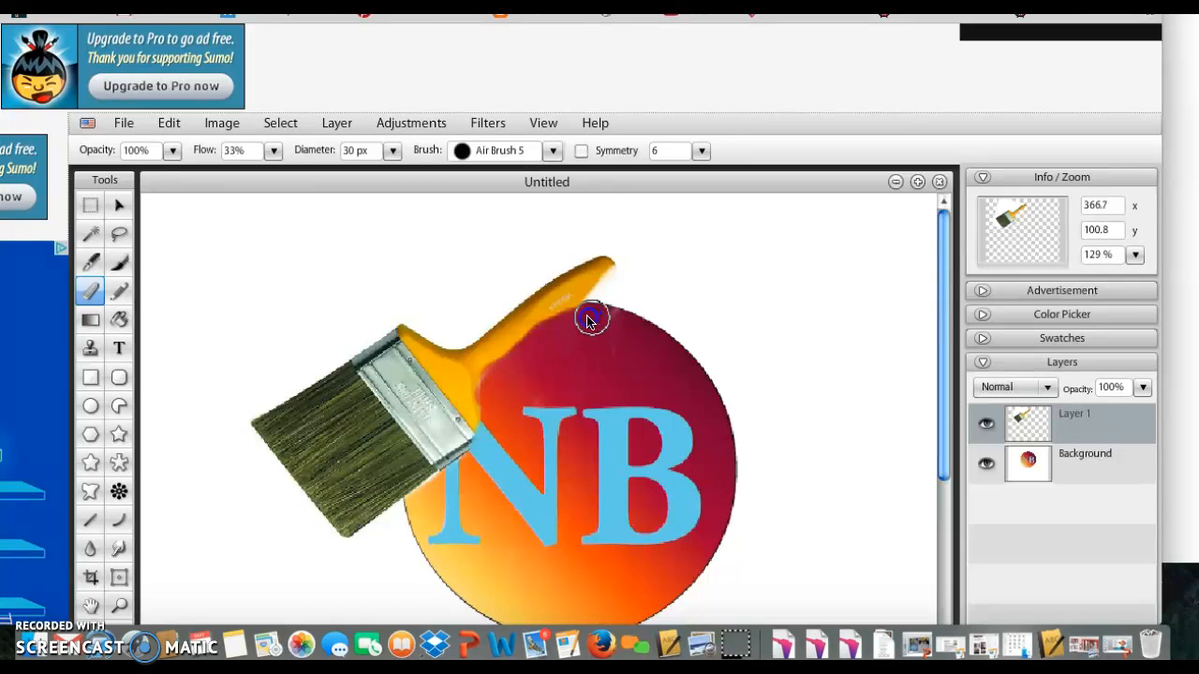
{"action": "left_click", "coordinate": [168, 122]}
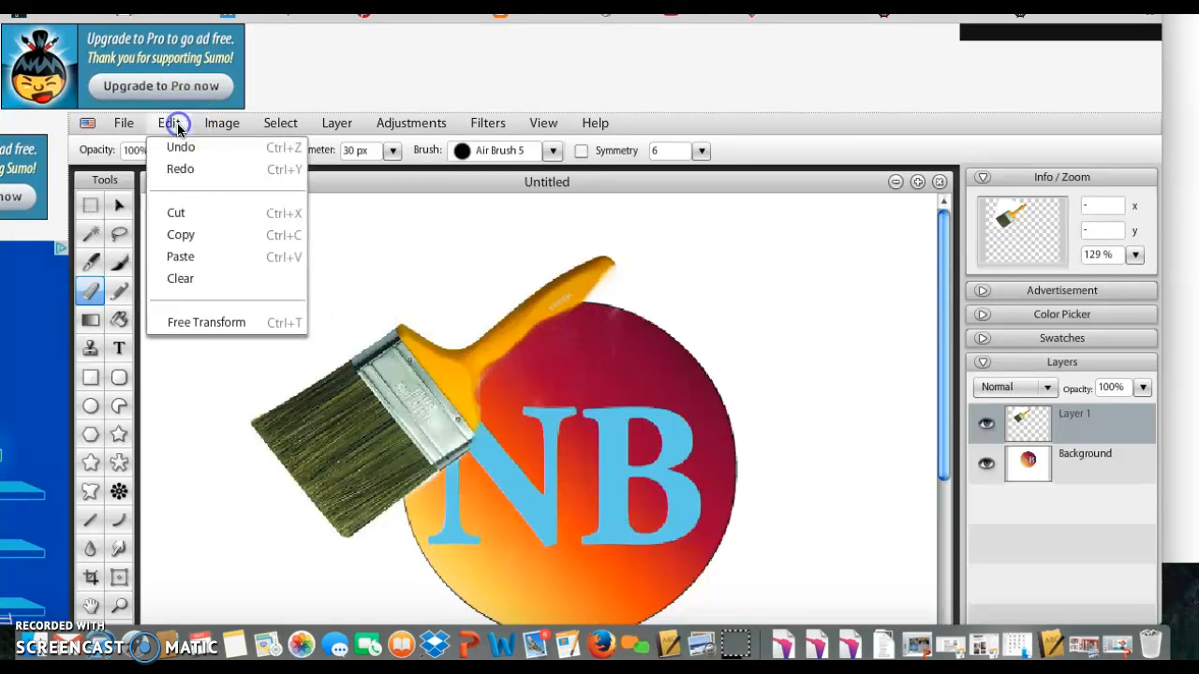
{"action": "left_click", "coordinate": [183, 361]}
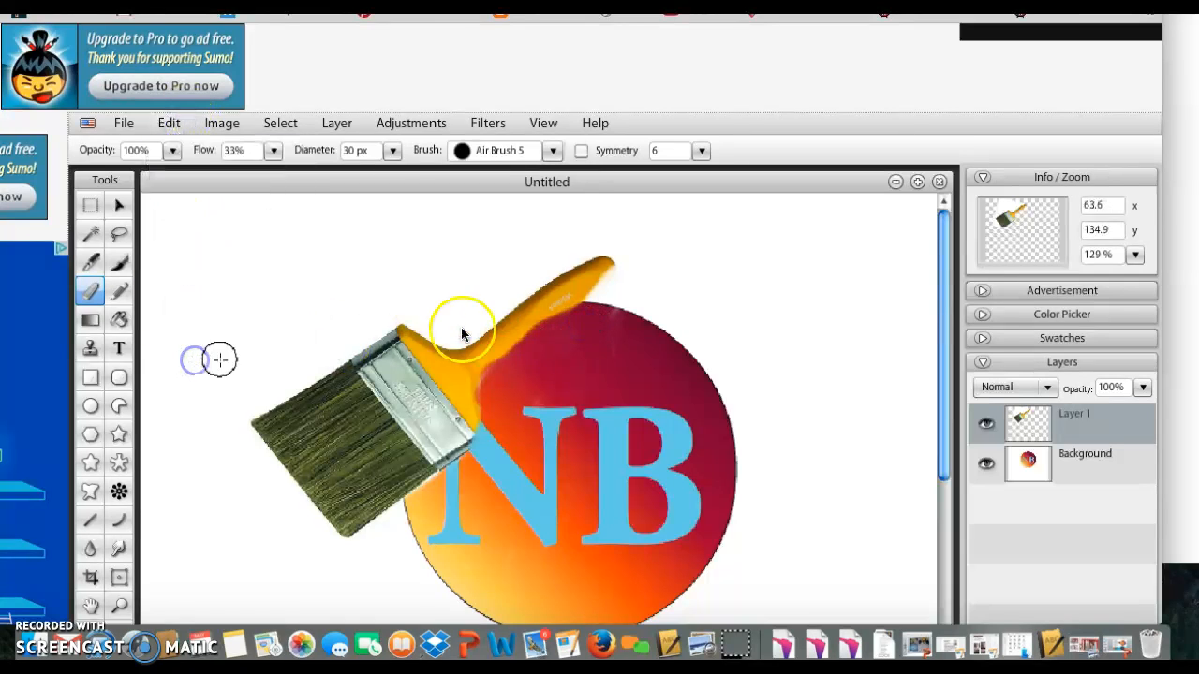
Step: Move the cleaned-up paint brush on Layer 1 slightly to the left, away from the letter N
{"action": "left_click", "coordinate": [1135, 257]}
{"action": "left_click_drag", "start_coordinate": [1060, 279], "coordinate": [1053, 279]}
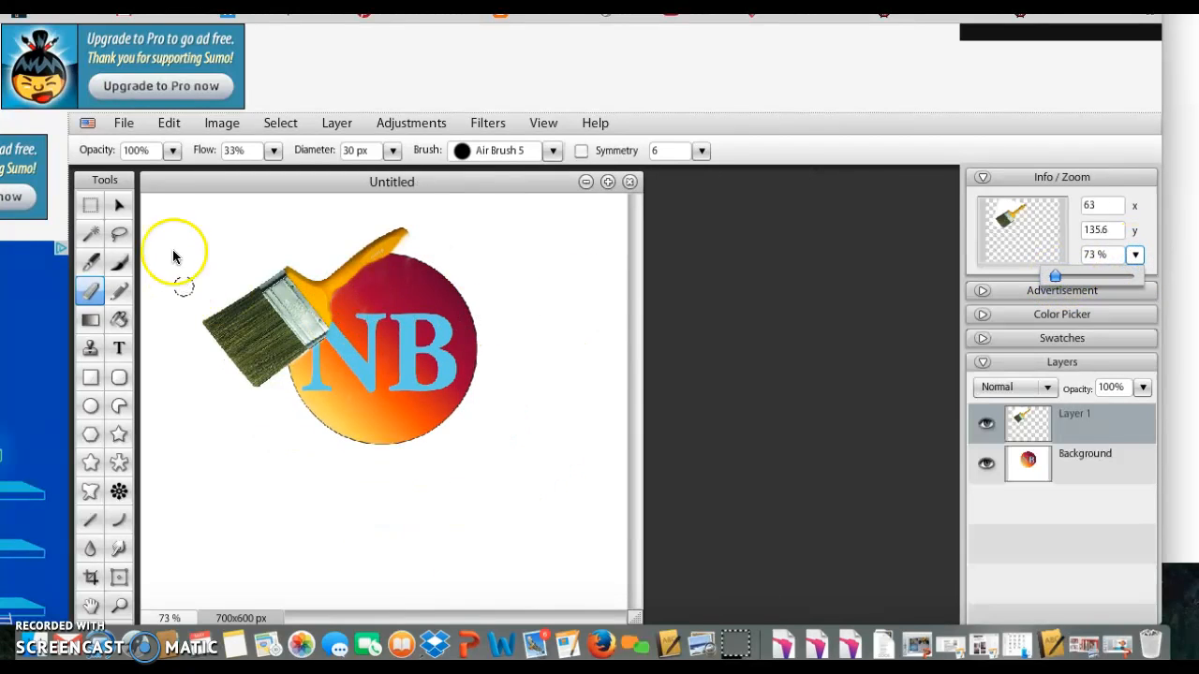
{"action": "left_click", "coordinate": [119, 205]}
{"action": "left_click_drag", "start_coordinate": [301, 296], "coordinate": [272, 299]}
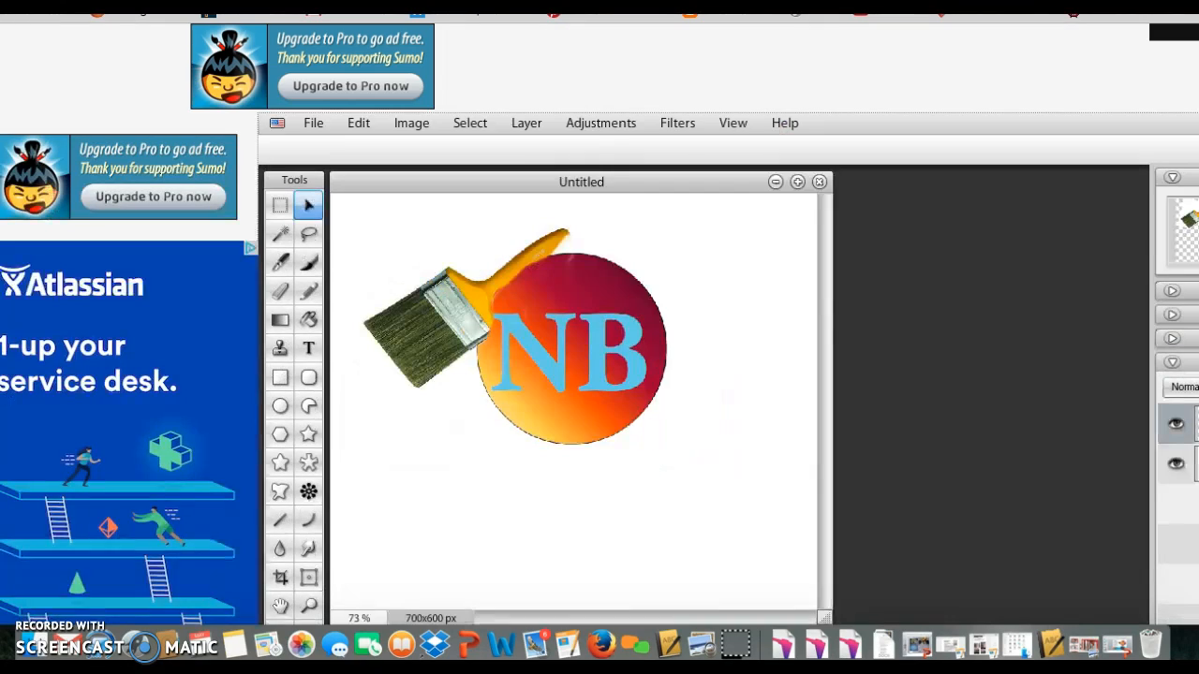
Step: Import the colorful paint splatter picture from the Desktop folder into the logo as a new layer
{"action": "left_click", "coordinate": [266, 124]}
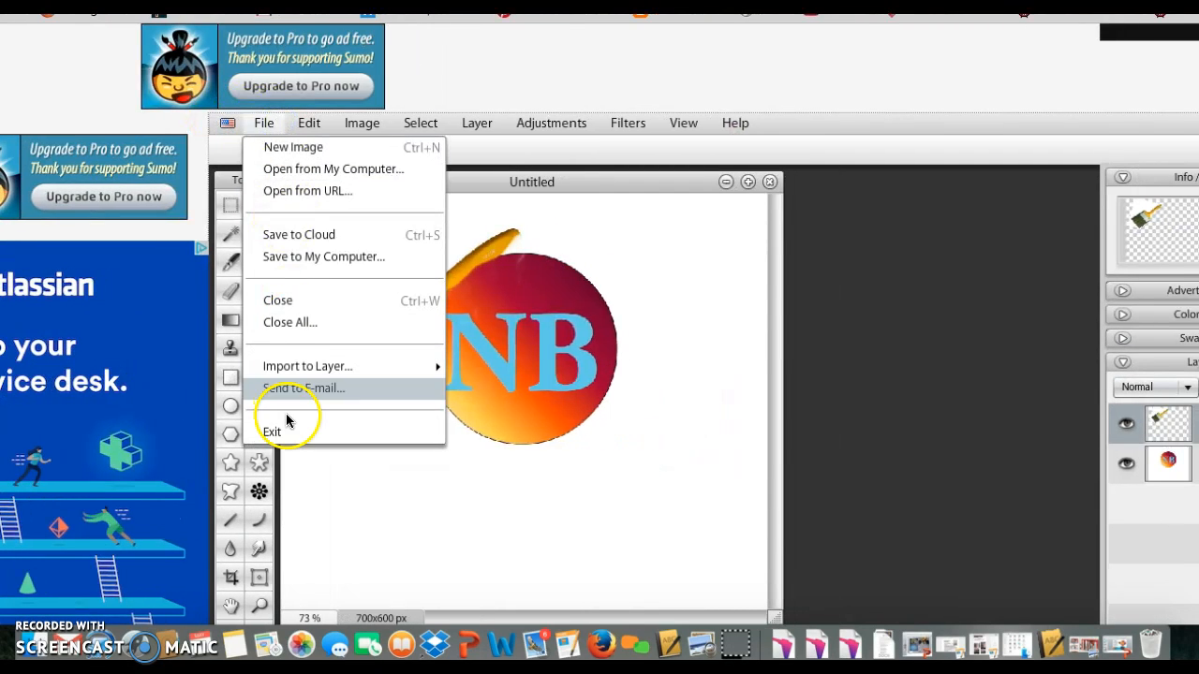
{"action": "left_click", "coordinate": [289, 363]}
{"action": "left_click", "coordinate": [469, 369]}
{"action": "scroll", "coordinate": [690, 251], "scroll_direction": "down", "scroll_amount": 10}
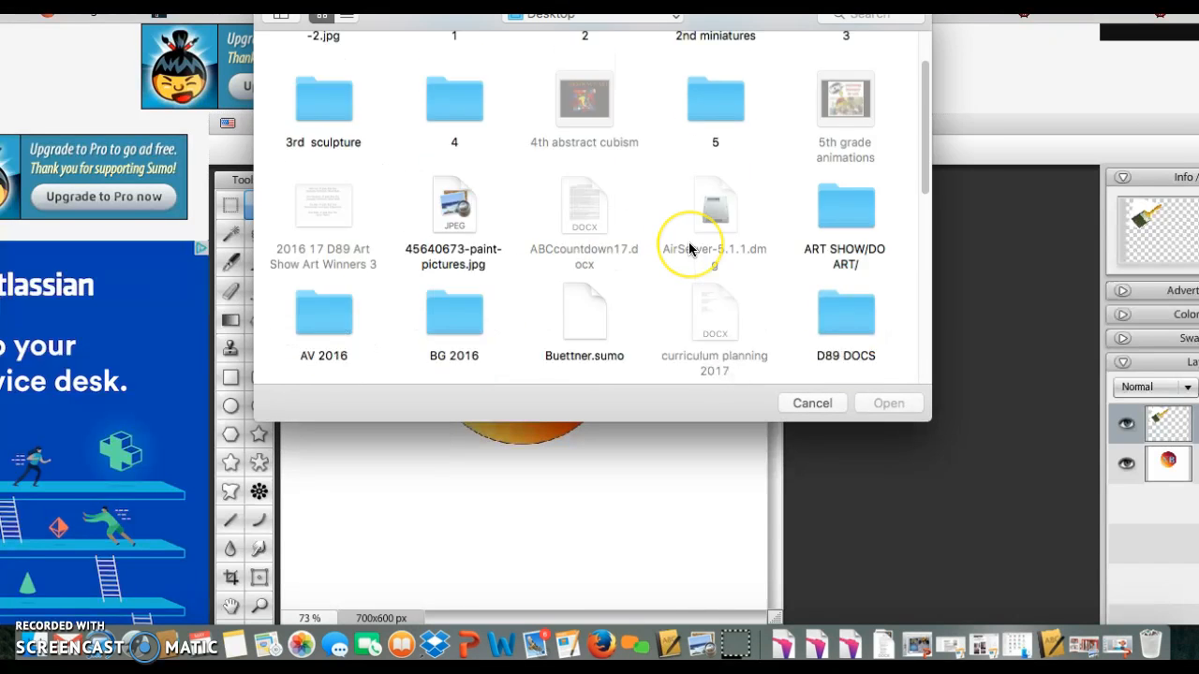
{"action": "left_click", "coordinate": [442, 313]}
{"action": "left_click", "coordinate": [881, 403]}
Step: Shrink the imported splatter picture with a free transform and place it over the circle's upper-right edge
{"action": "mouse_move", "coordinate": [508, 377]}
{"action": "left_mouse_down"}
{"action": "mouse_move", "coordinate": [425, 421]}
{"action": "mouse_move", "coordinate": [511, 313]}
{"action": "left_mouse_up"}
{"action": "left_click", "coordinate": [263, 582]}
{"action": "left_click_drag", "start_coordinate": [739, 484], "coordinate": [404, 260]}
{"action": "left_click_drag", "start_coordinate": [522, 357], "coordinate": [600, 291]}
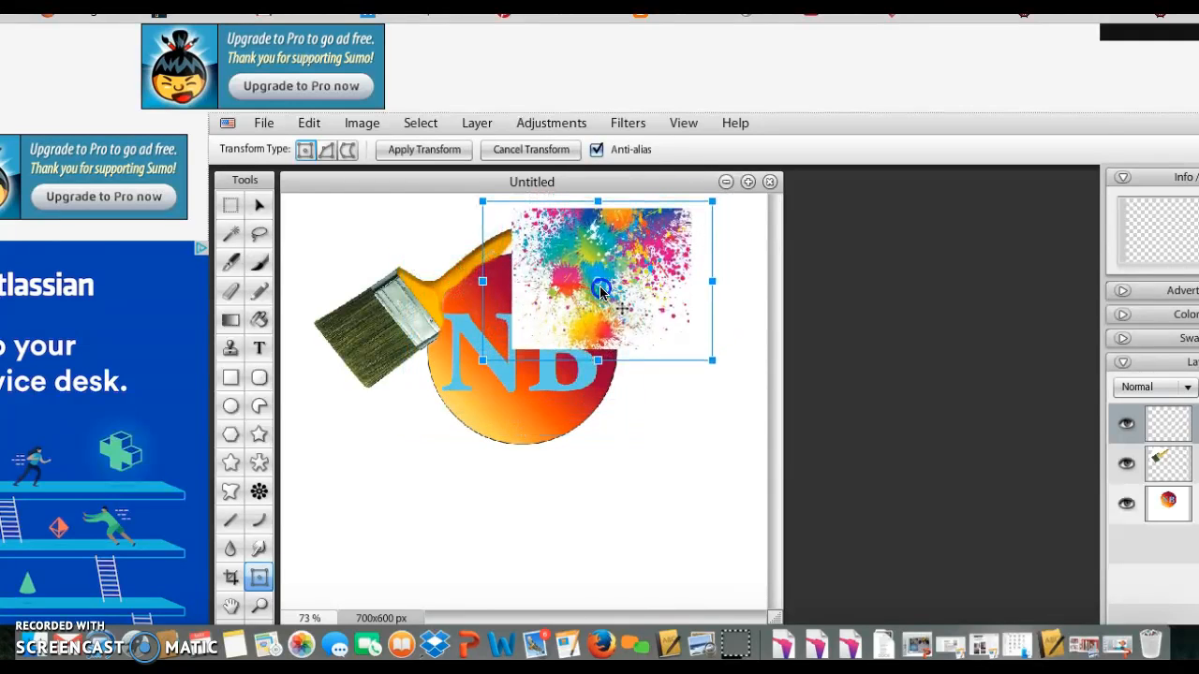
Step: Soften the splatter's white edges over the circle with the eraser's Air Brush 1 tip, and move the splatter slightly down
{"action": "left_click", "coordinate": [230, 290]}
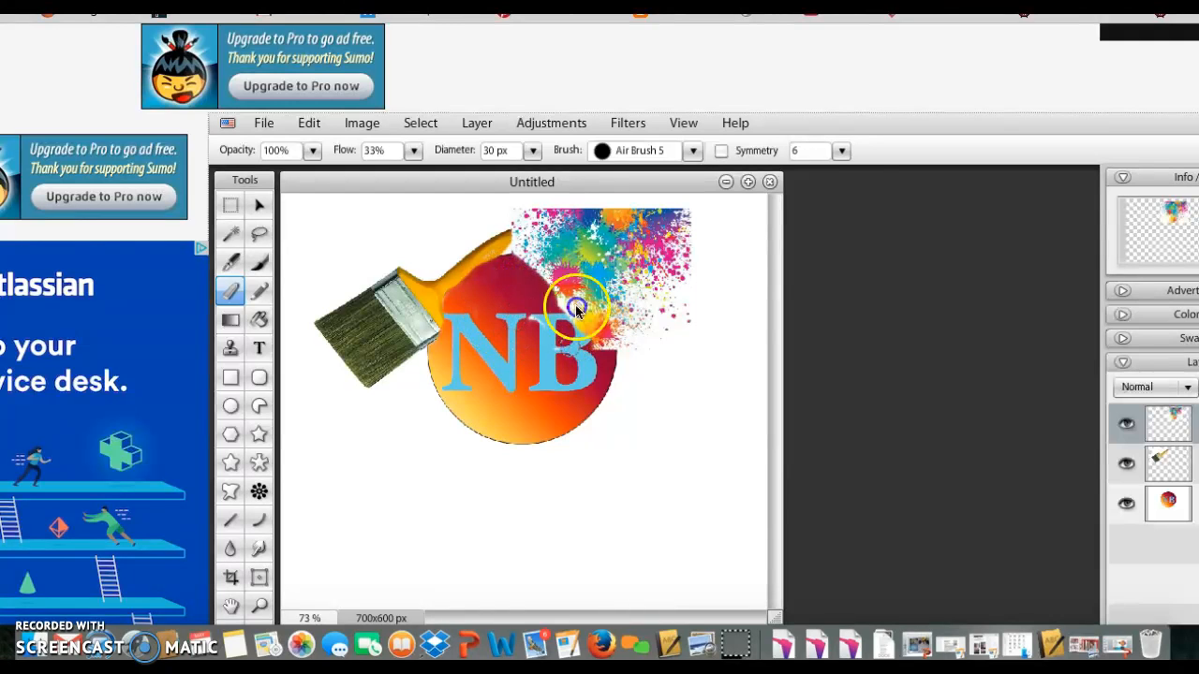
{"action": "left_click", "coordinate": [692, 150]}
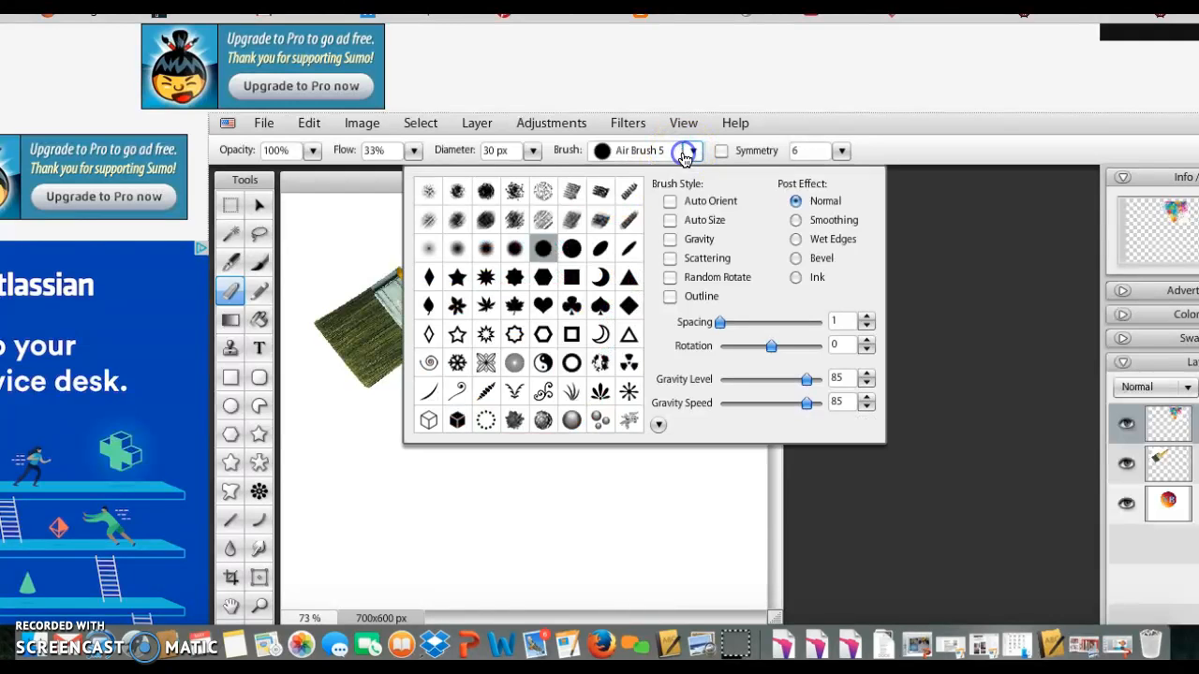
{"action": "left_click", "coordinate": [428, 248]}
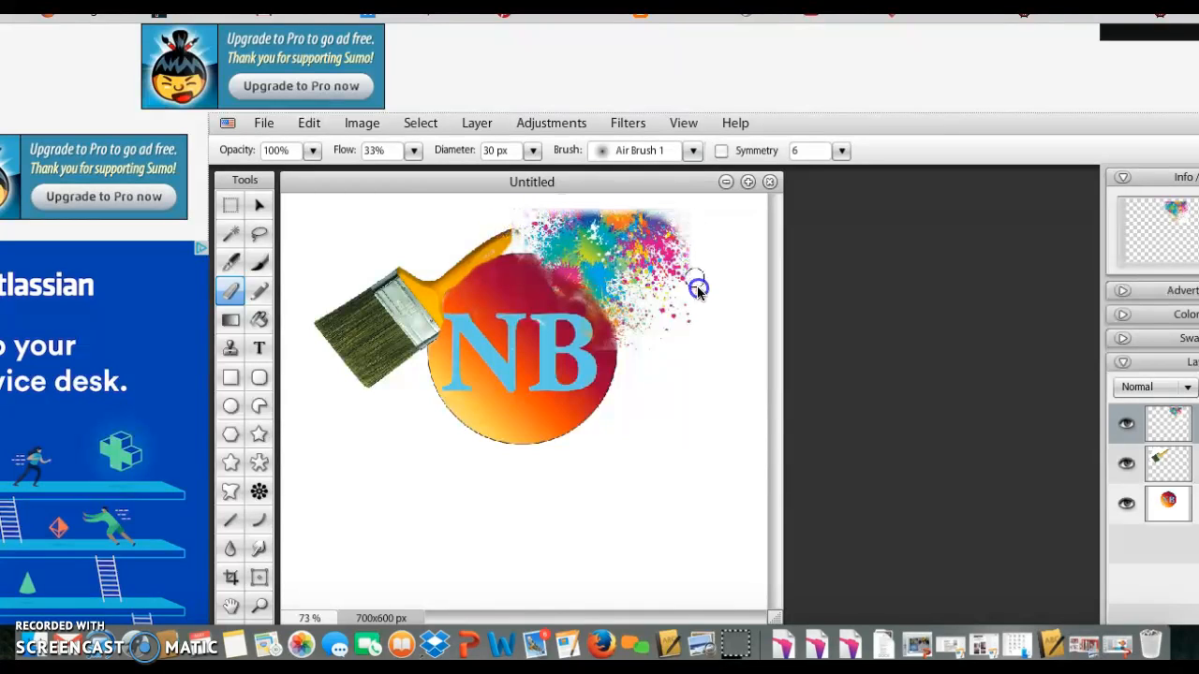
{"action": "left_click", "coordinate": [260, 205]}
{"action": "left_click_drag", "start_coordinate": [593, 204], "coordinate": [599, 245]}
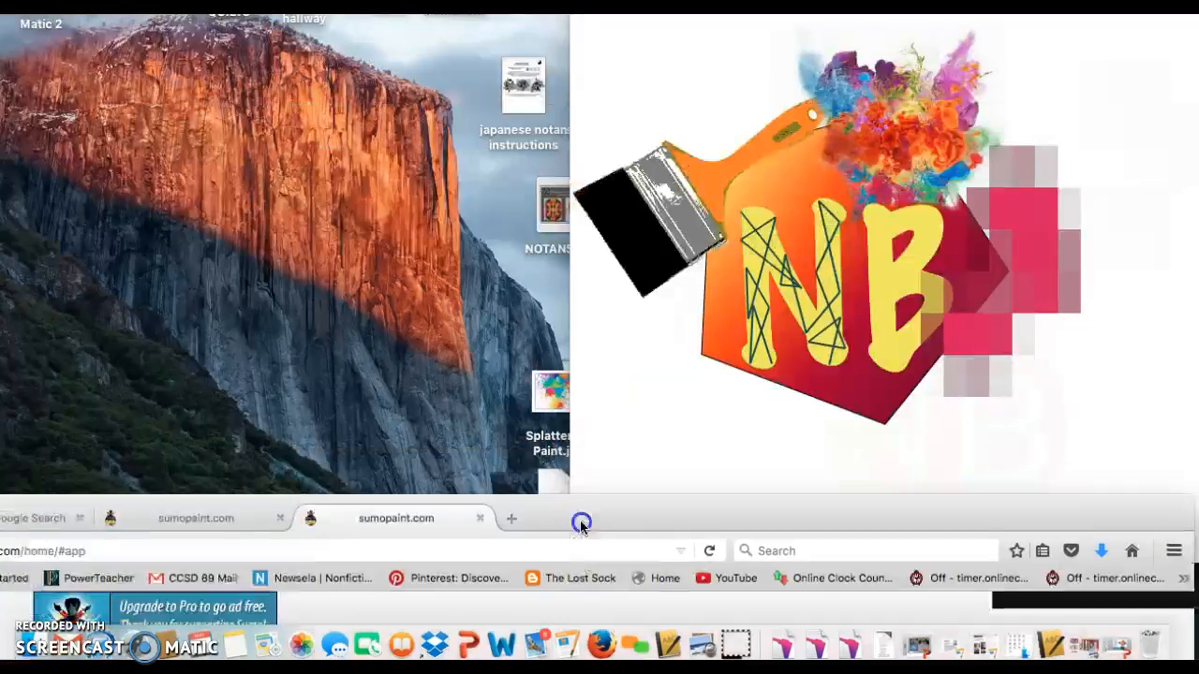
Step: Look at the finished sample logo behind the browser window, and enlarge the canvas view to 107%
{"action": "left_click_drag", "start_coordinate": [580, 523], "coordinate": [542, 186]}
{"action": "left_click_drag", "start_coordinate": [646, 7], "coordinate": [325, 7]}
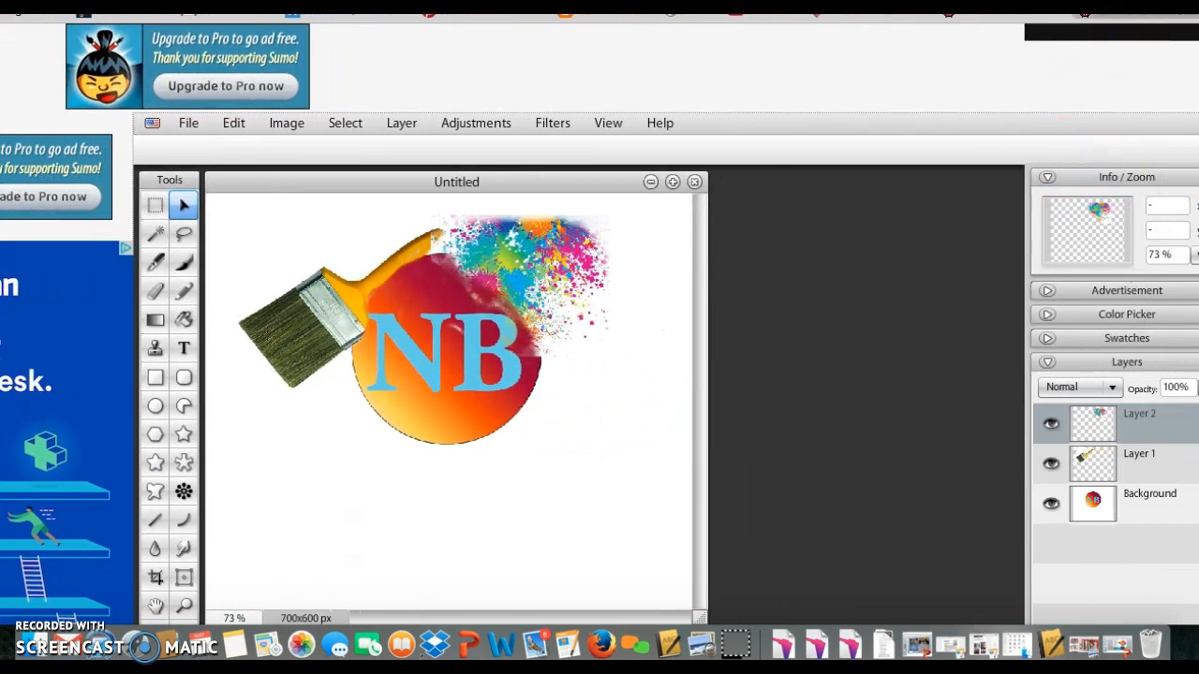
{"action": "left_click", "coordinate": [1196, 254]}
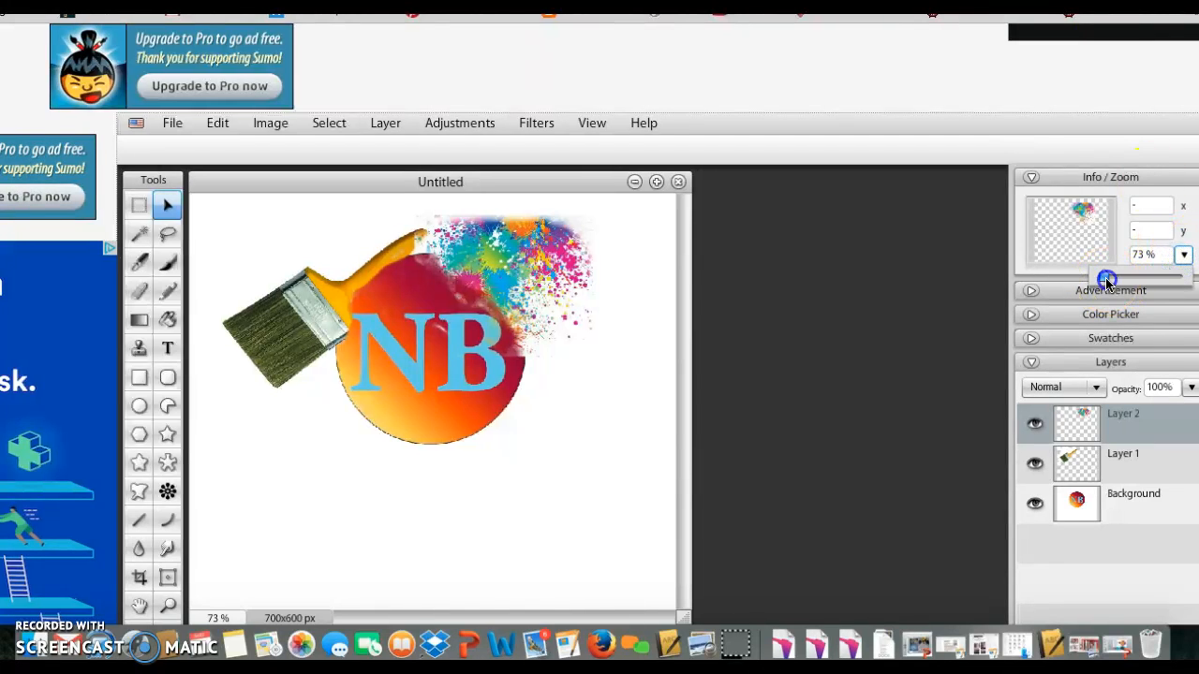
{"action": "left_click_drag", "start_coordinate": [1107, 281], "coordinate": [1108, 280]}
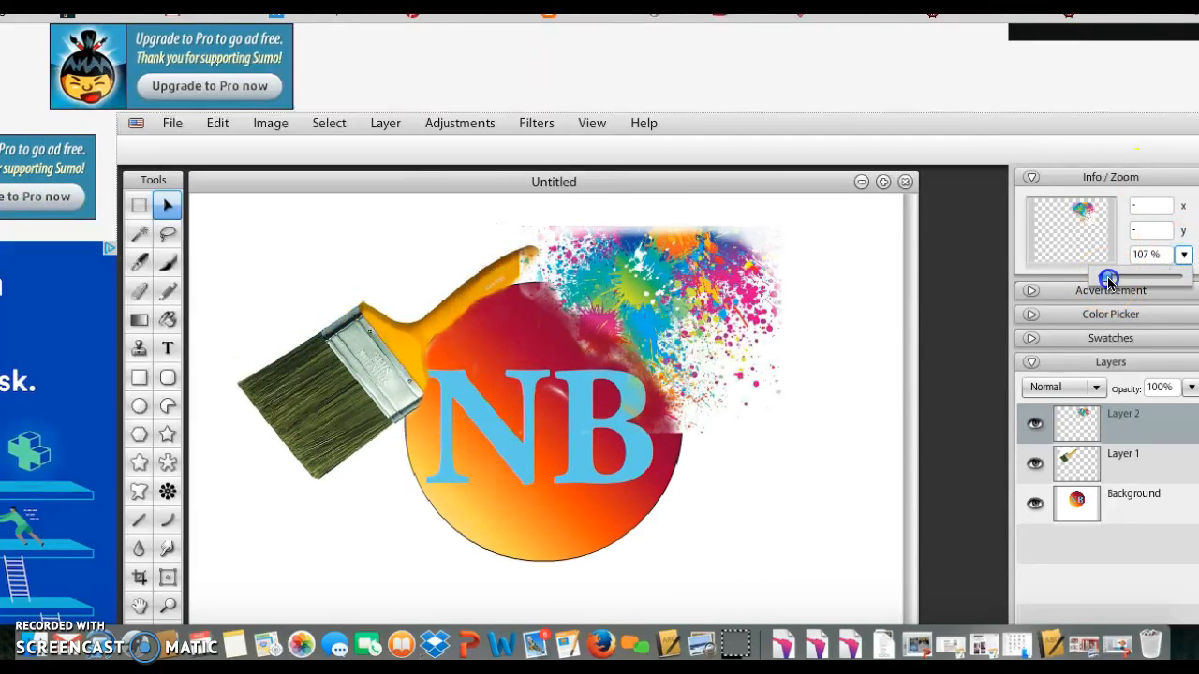
{"action": "left_click_drag", "start_coordinate": [599, 8], "coordinate": [619, 7]}
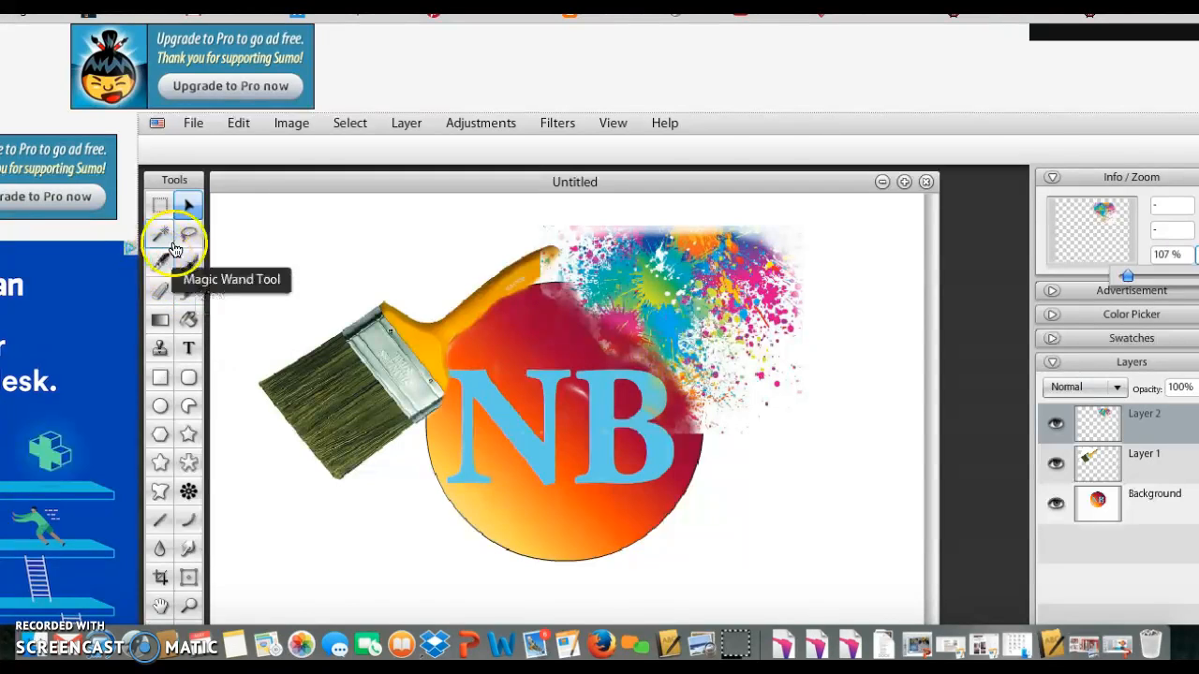
Step: Scribble thin black lines across the letter N with the pencil at 1 px diameter and a round brush shape
{"action": "left_click", "coordinate": [188, 290]}
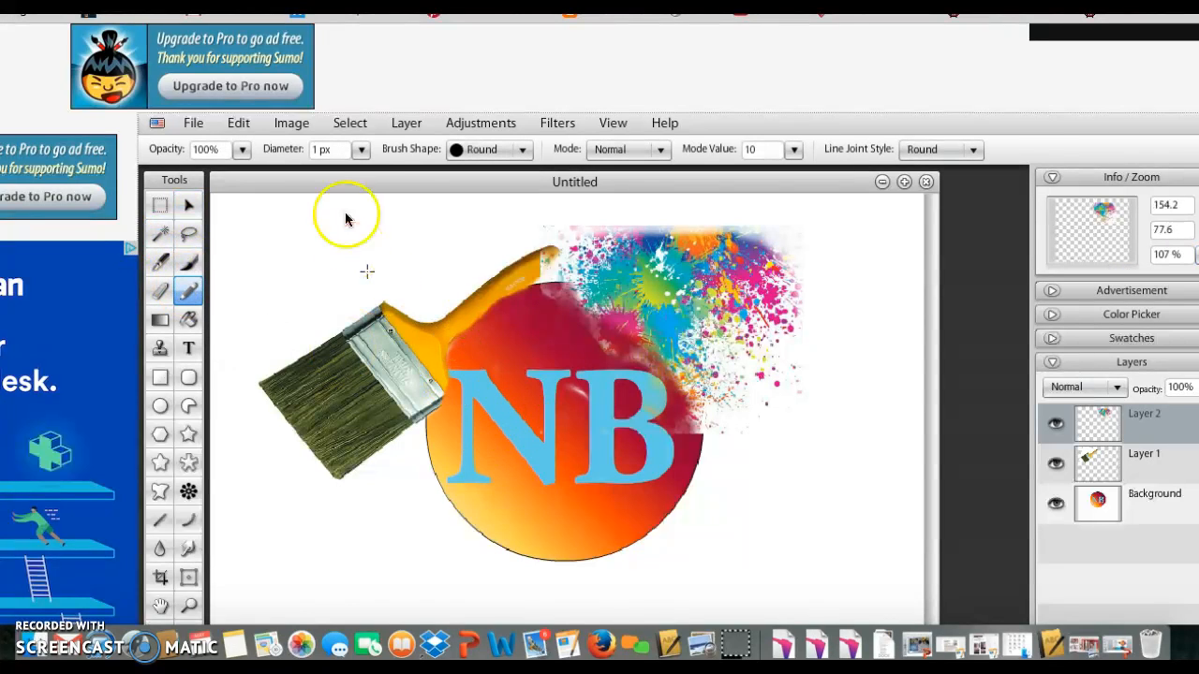
{"action": "left_click", "coordinate": [522, 149]}
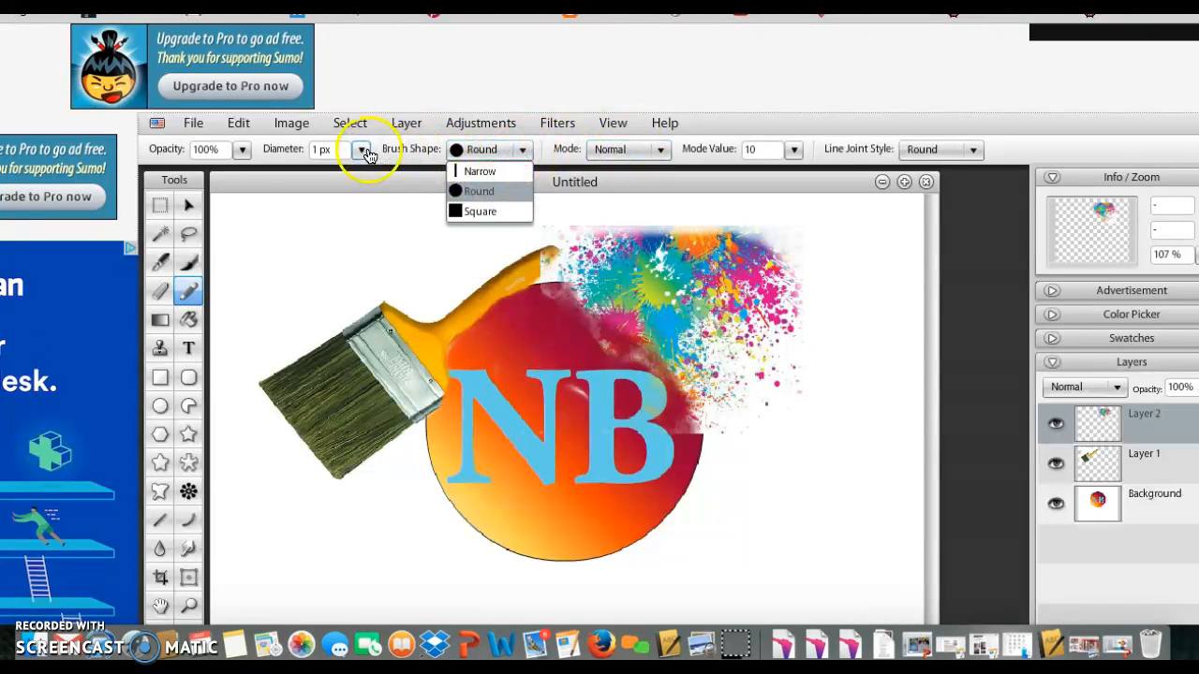
{"action": "left_click", "coordinate": [401, 148]}
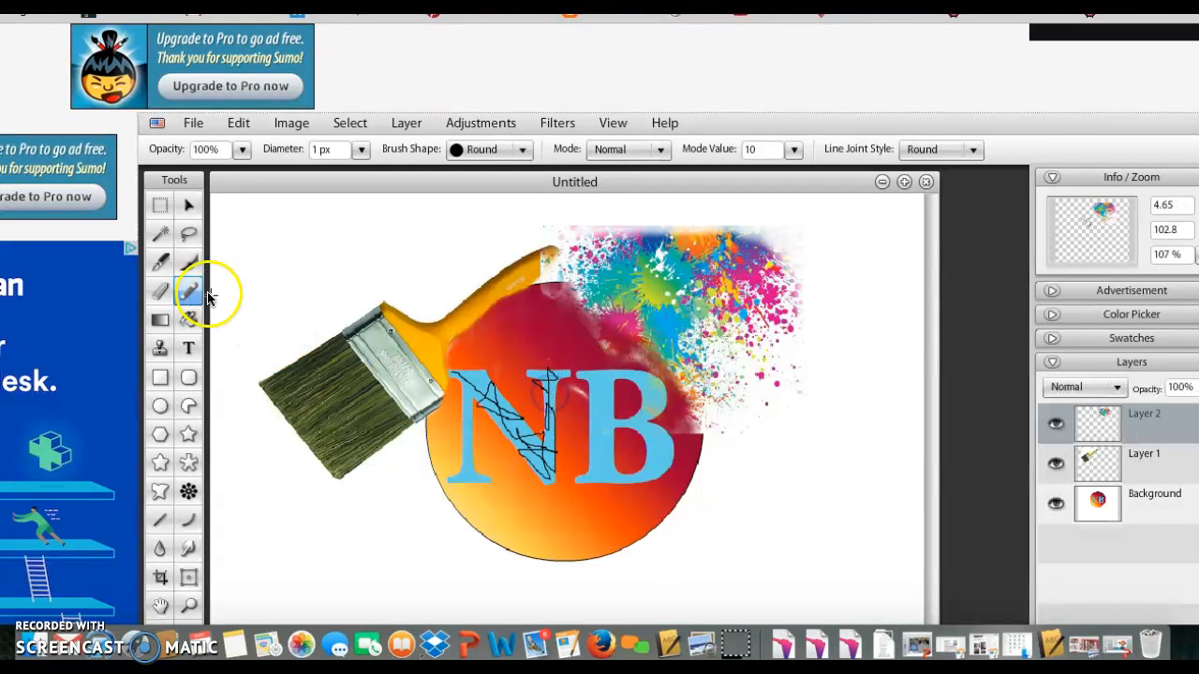
Step: Try a straight 10 px black line across the N's left stem, and undo it
{"action": "left_click", "coordinate": [159, 520]}
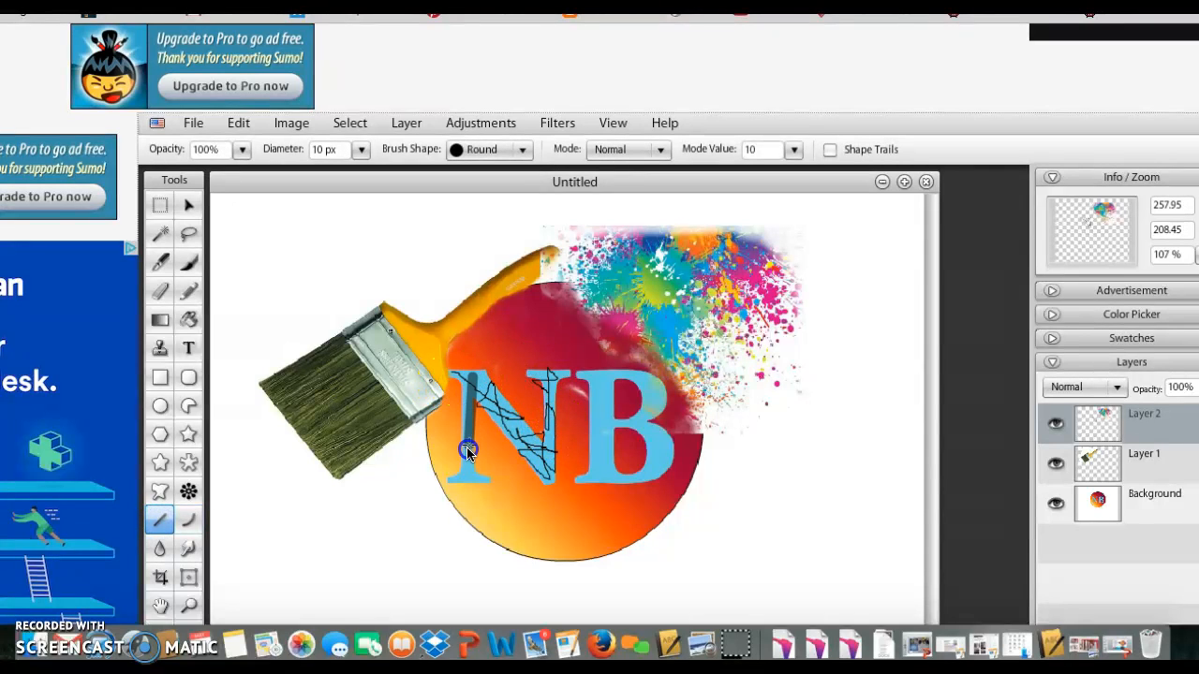
{"action": "left_click_drag", "start_coordinate": [453, 491], "coordinate": [425, 518]}
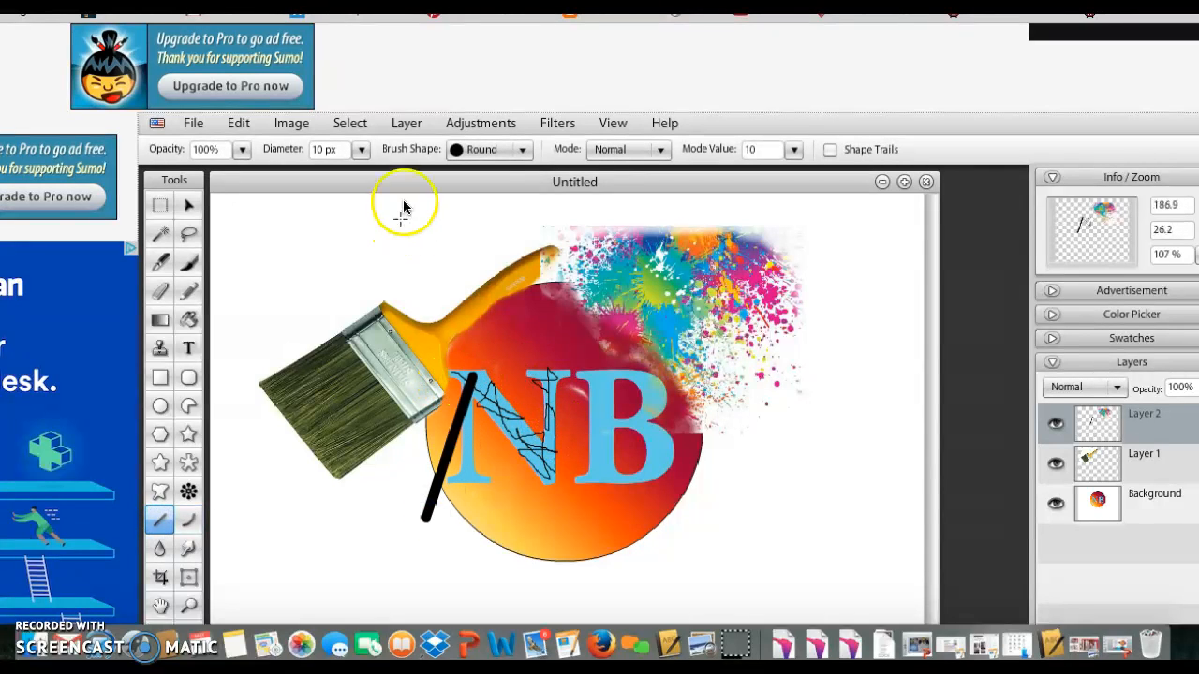
{"action": "left_click", "coordinate": [242, 123]}
{"action": "left_click", "coordinate": [250, 147]}
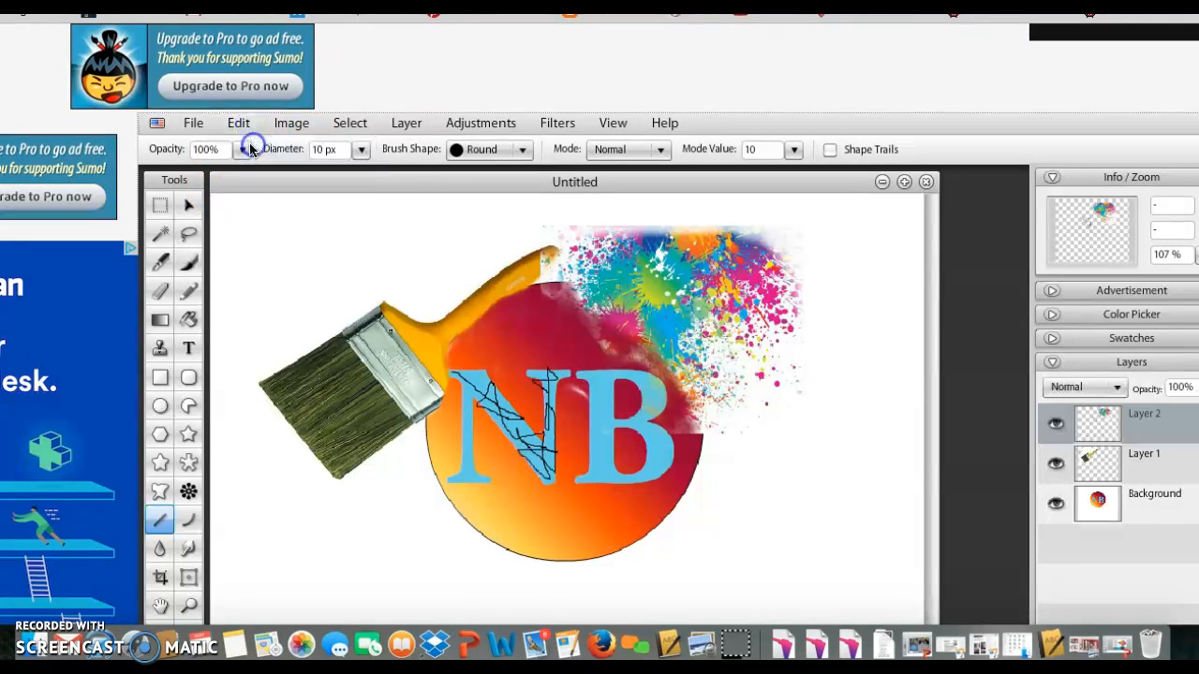
Step: Set the line diameter to 5 px and draw crossing straight black lines over the N's left stem
{"action": "left_click", "coordinate": [361, 153]}
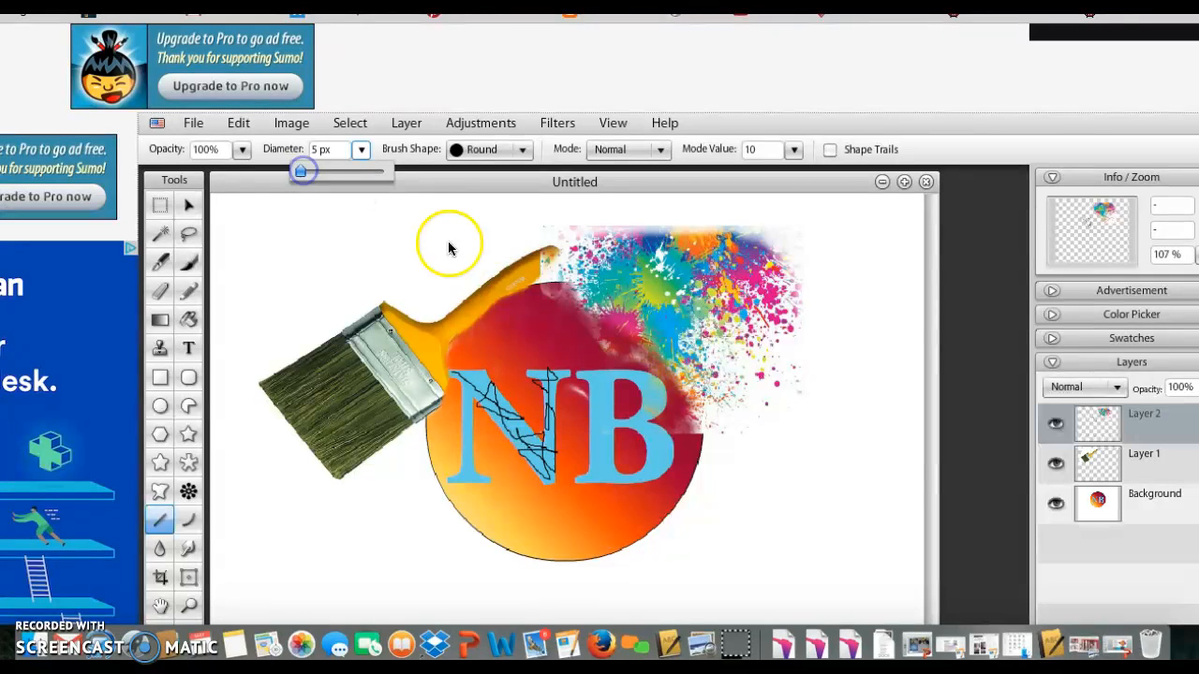
{"action": "left_click_drag", "start_coordinate": [453, 374], "coordinate": [501, 497]}
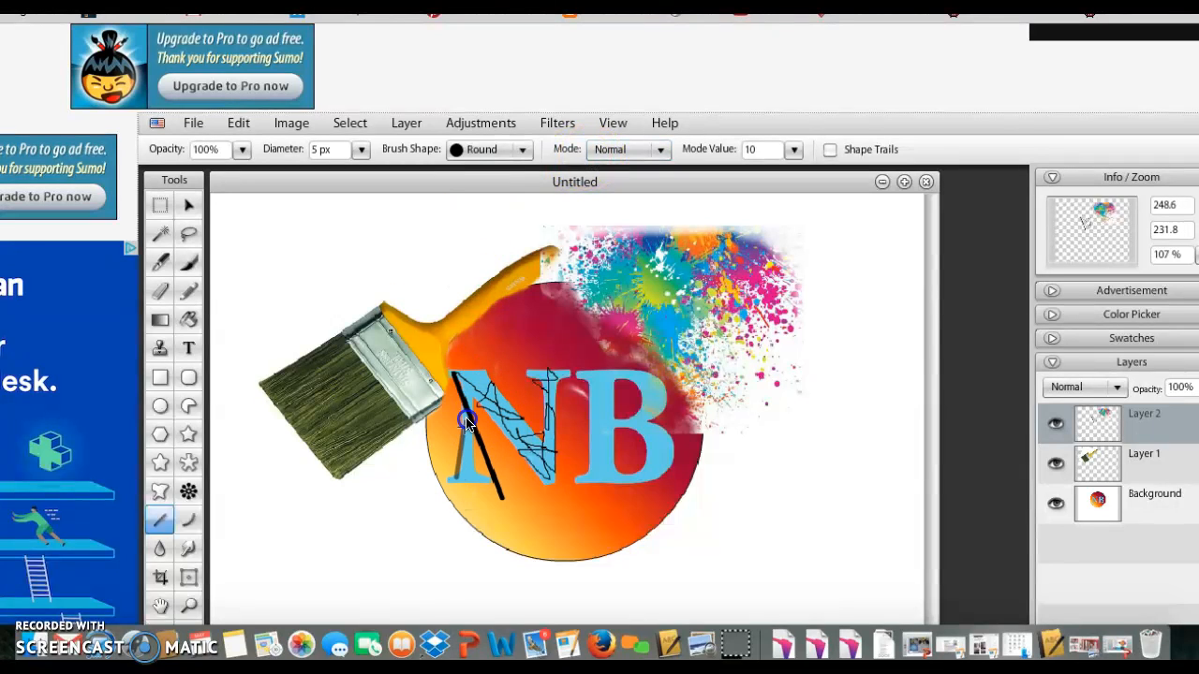
Step: Try adding more short 5 px lines along the N's diagonal, and undo them one after another
{"action": "left_click_drag", "start_coordinate": [513, 442], "coordinate": [513, 442]}
{"action": "left_click_drag", "start_coordinate": [486, 408], "coordinate": [507, 409]}
{"action": "left_click_drag", "start_coordinate": [533, 453], "coordinate": [533, 462]}
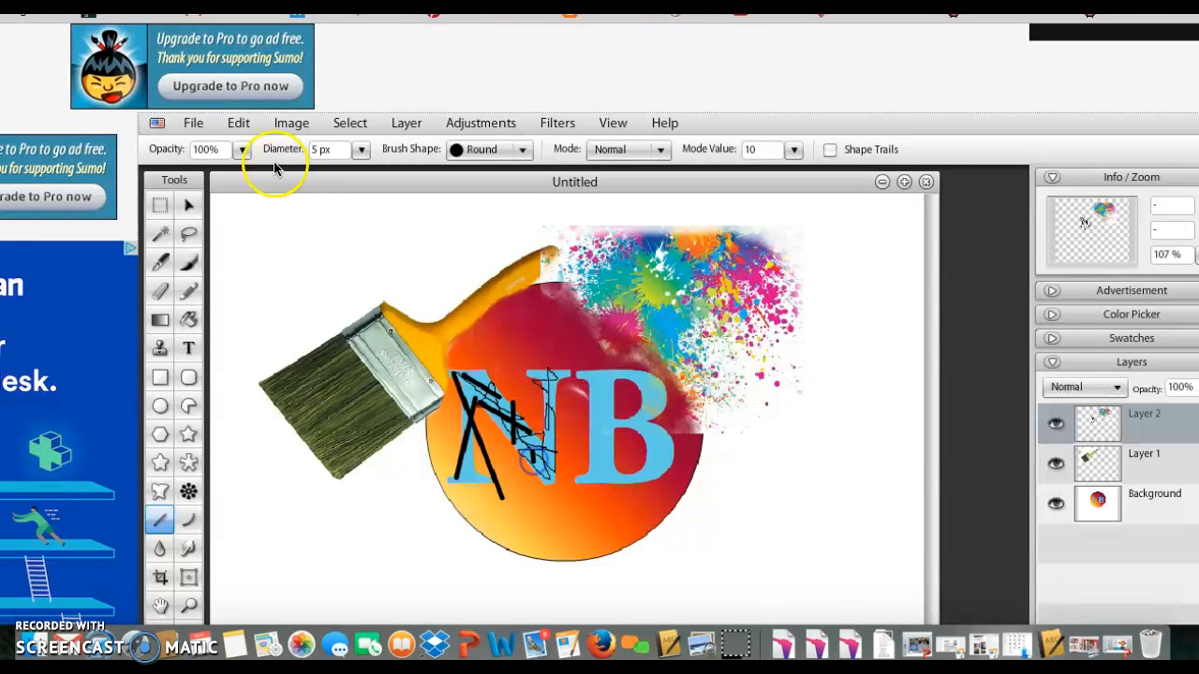
{"action": "left_click", "coordinate": [245, 131]}
{"action": "left_click", "coordinate": [240, 142]}
{"action": "left_click", "coordinate": [238, 124]}
{"action": "left_click", "coordinate": [241, 125]}
{"action": "left_click", "coordinate": [241, 127]}
{"action": "left_click", "coordinate": [241, 143]}
{"action": "left_click", "coordinate": [240, 126]}
{"action": "left_click", "coordinate": [246, 164]}
{"action": "left_click", "coordinate": [240, 129]}
{"action": "left_click", "coordinate": [247, 147]}
{"action": "left_click", "coordinate": [239, 123]}
{"action": "left_click", "coordinate": [238, 149]}
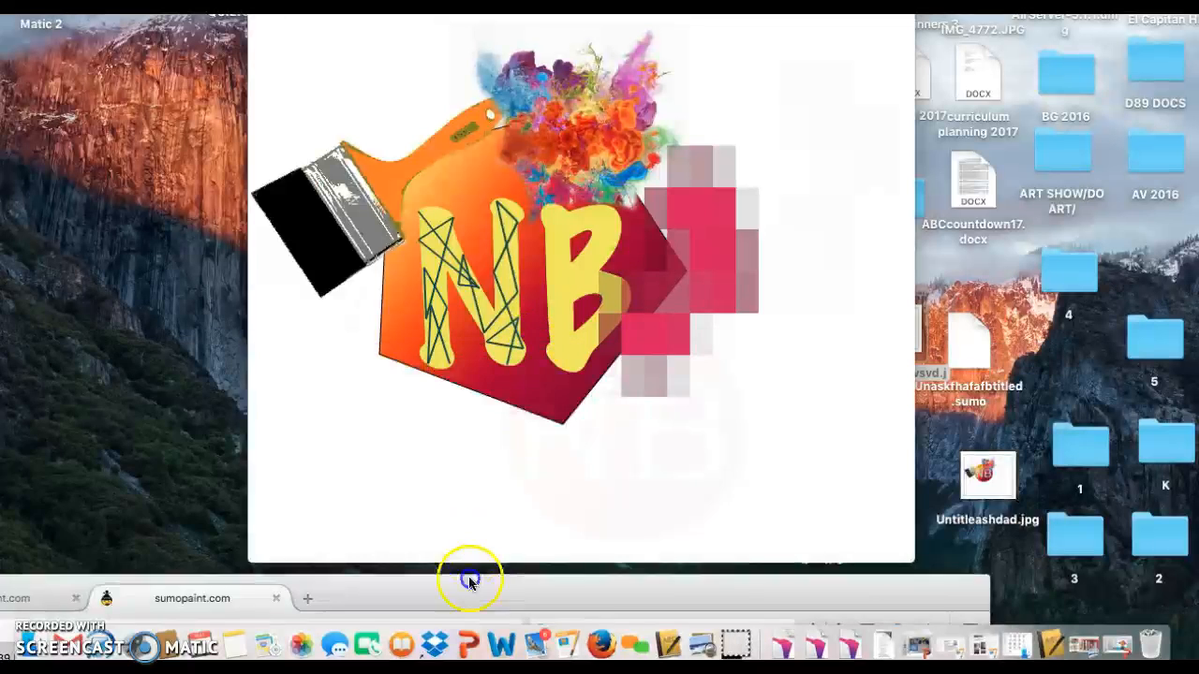
Step: Check the finished sample logo behind the browser window, and move the paint brush on Layer 1 slightly down
{"action": "left_click_drag", "start_coordinate": [468, 570], "coordinate": [535, 328]}
{"action": "left_click", "coordinate": [705, 215]}
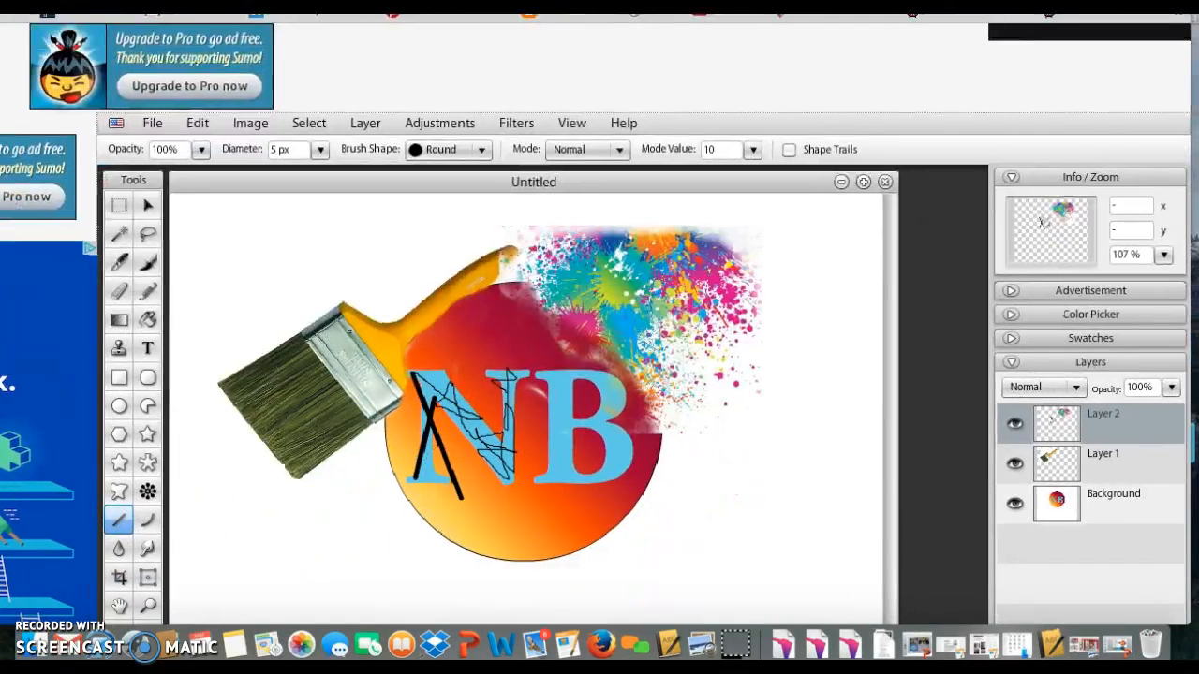
{"action": "left_click_drag", "start_coordinate": [539, 5], "coordinate": [503, 5]}
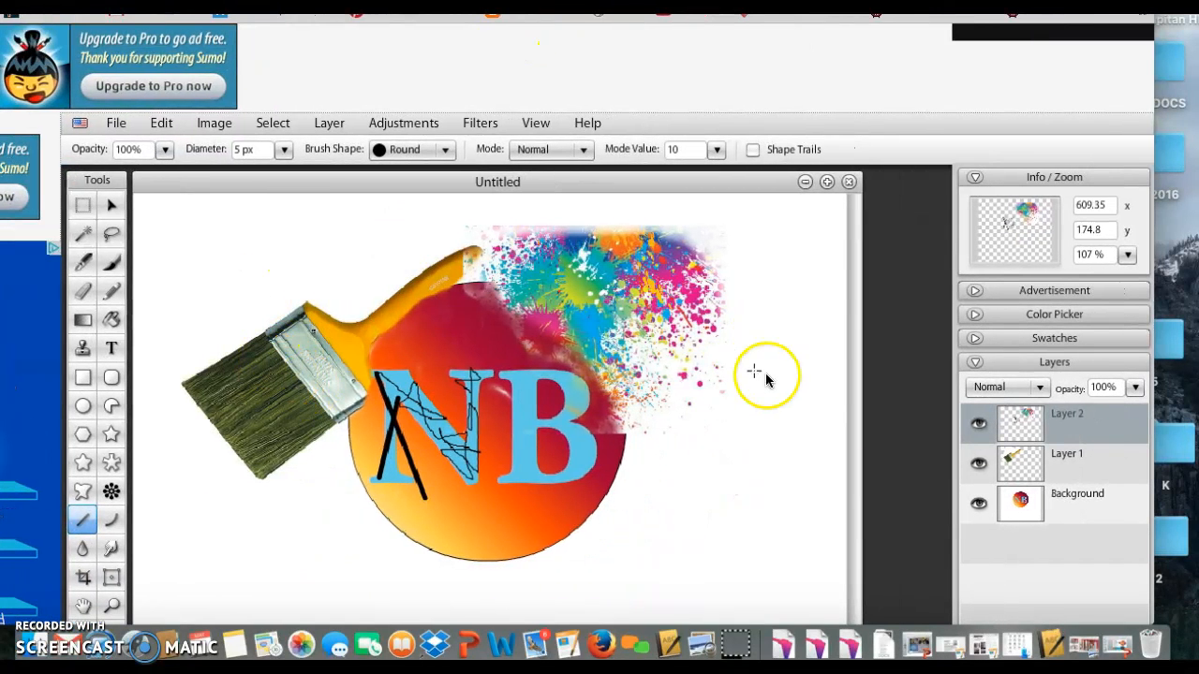
{"action": "left_click", "coordinate": [1002, 461]}
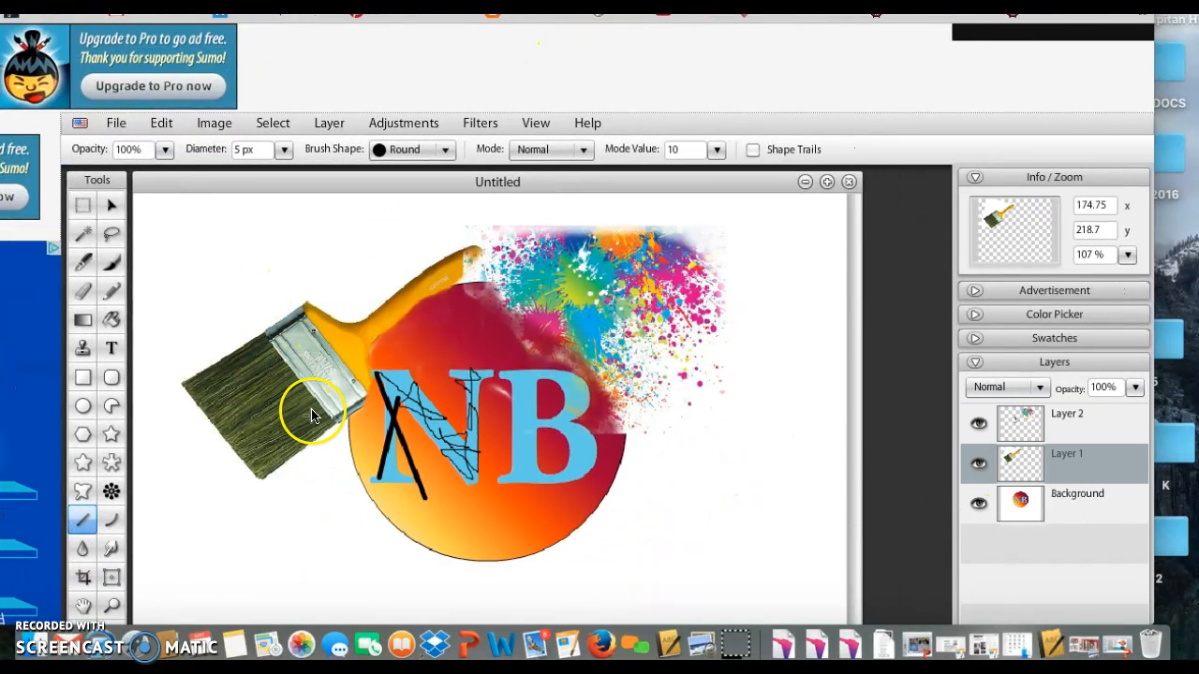
{"action": "left_click", "coordinate": [111, 204]}
{"action": "mouse_move", "coordinate": [241, 318]}
{"action": "left_mouse_down"}
{"action": "mouse_move", "coordinate": [277, 314]}
{"action": "mouse_move", "coordinate": [244, 326]}
{"action": "left_mouse_up"}
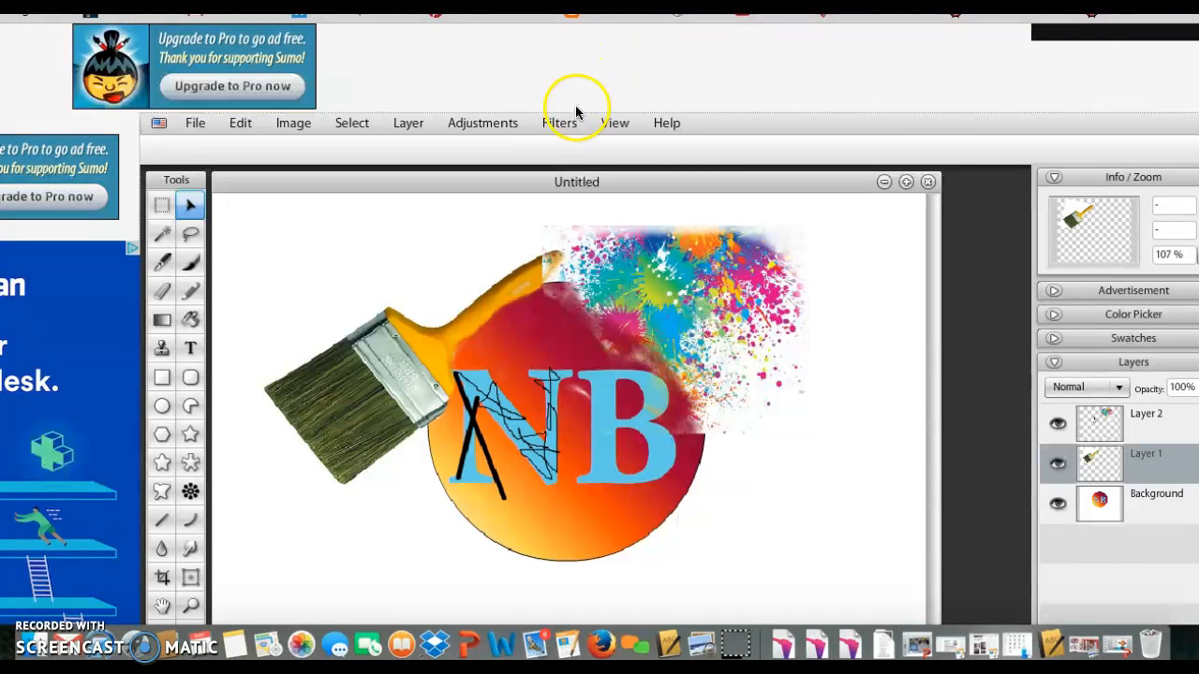
Step: Open the Dithered Poster filter for the paint brush on Layer 1 and move its dialog clear of the brush
{"action": "left_click", "coordinate": [560, 123]}
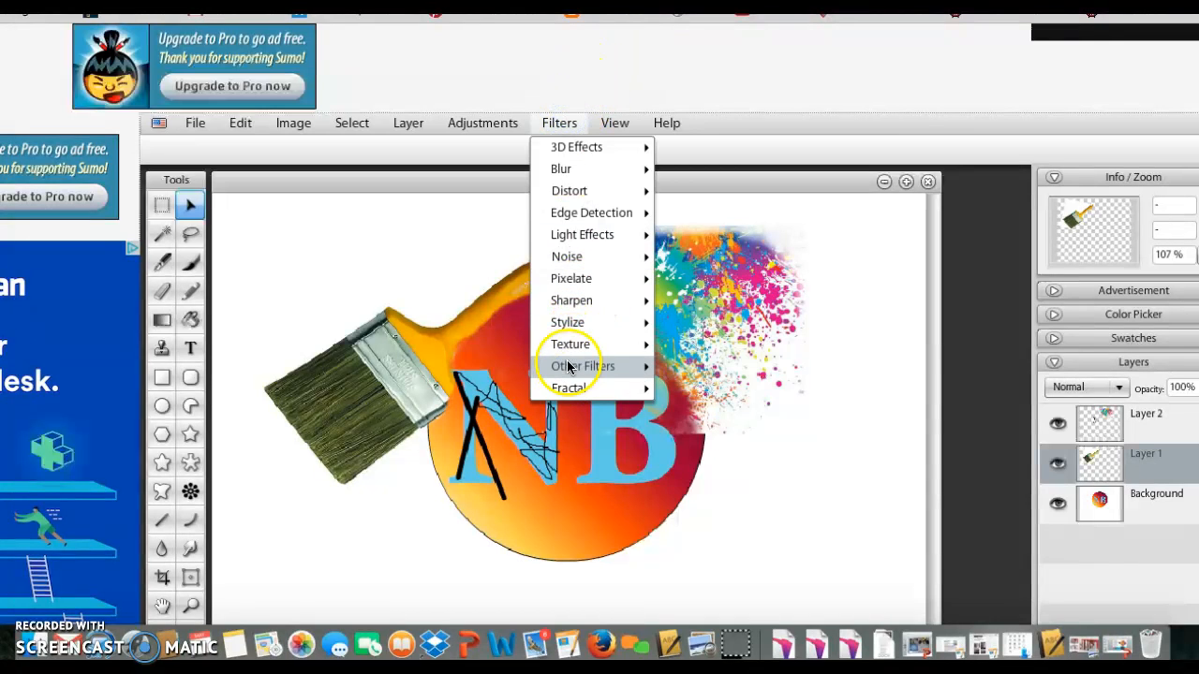
{"action": "mouse_move", "coordinate": [569, 325]}
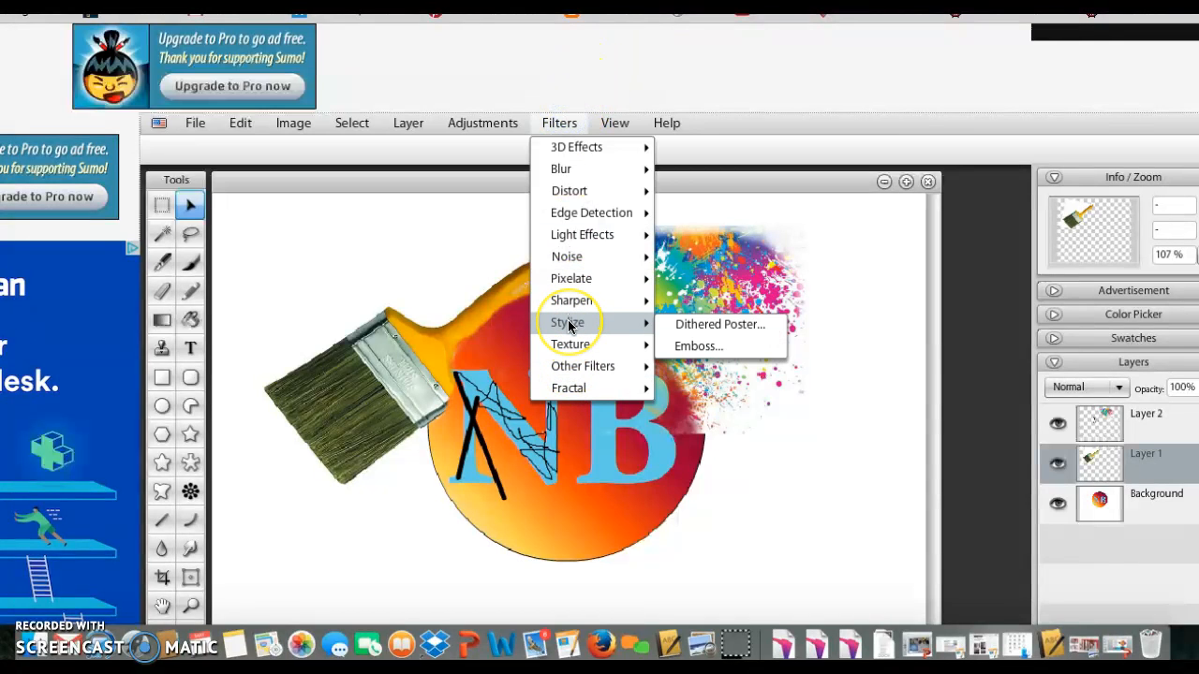
{"action": "left_click", "coordinate": [691, 328]}
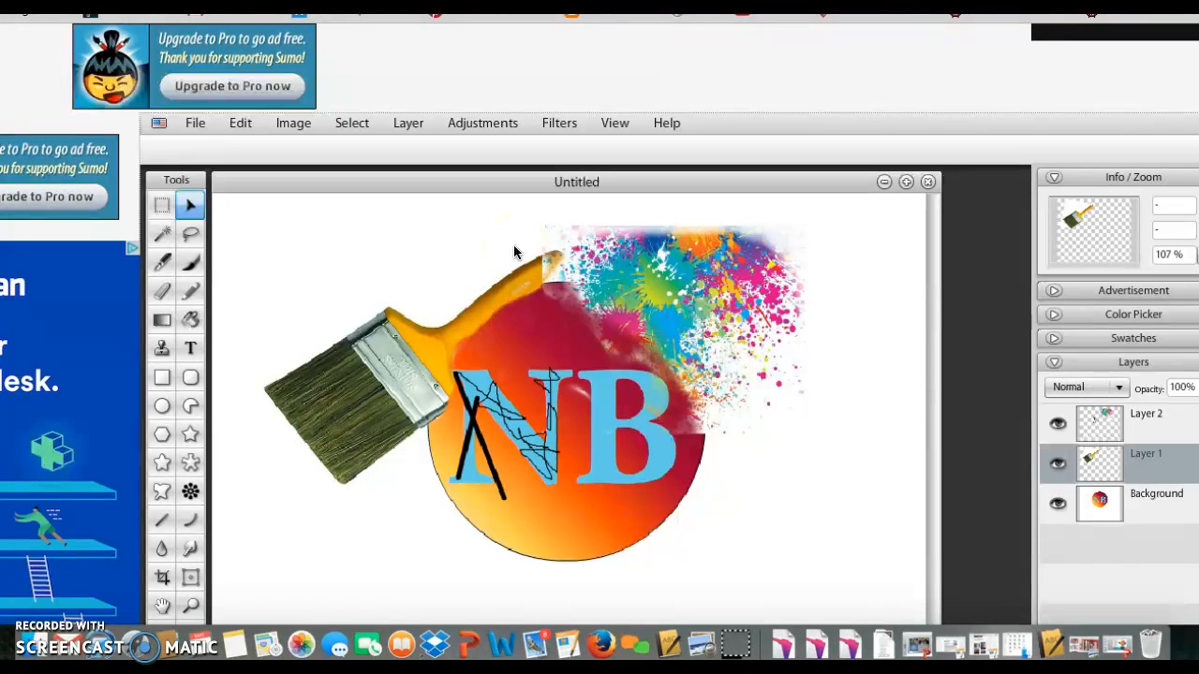
{"action": "left_click_drag", "start_coordinate": [586, 379], "coordinate": [701, 190]}
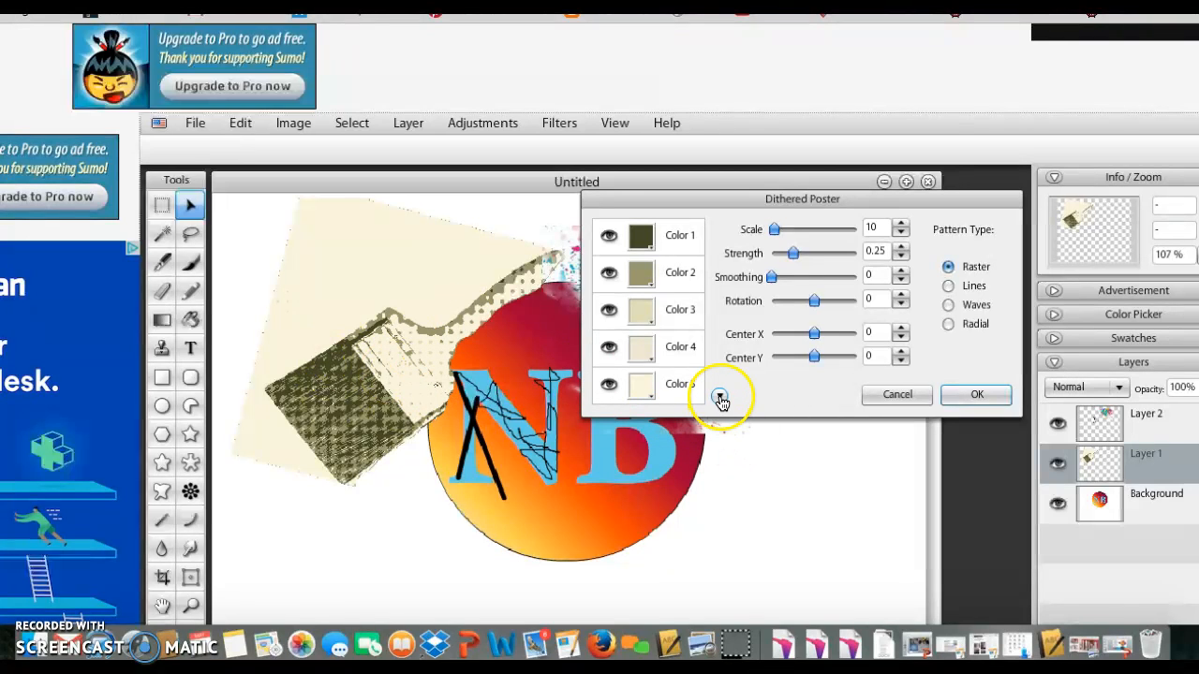
Step: Try the Lime & Lemon color preset for the Dithered Poster effect on the paint brush
{"action": "left_click", "coordinate": [718, 395]}
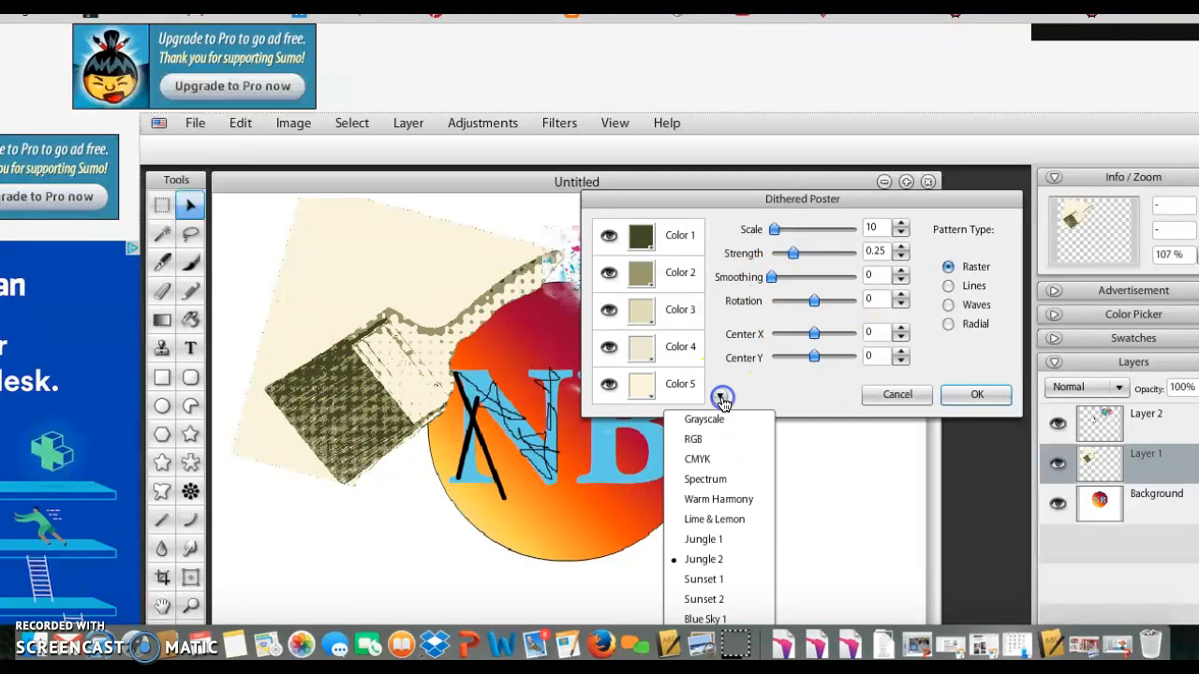
{"action": "left_click", "coordinate": [715, 411]}
{"action": "left_click", "coordinate": [712, 519]}
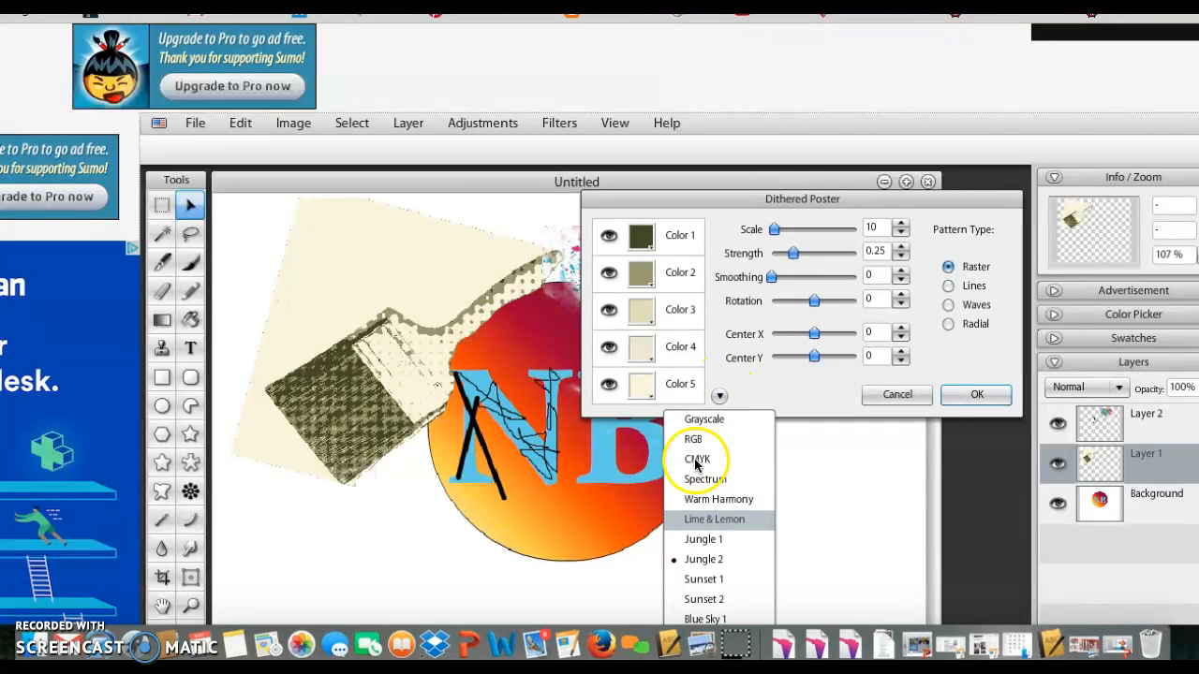
Step: Choose the RGB preset, set strength to 0.44, rotation to -57 and scale to 120, and apply the Dithered Poster filter
{"action": "left_click", "coordinate": [719, 395]}
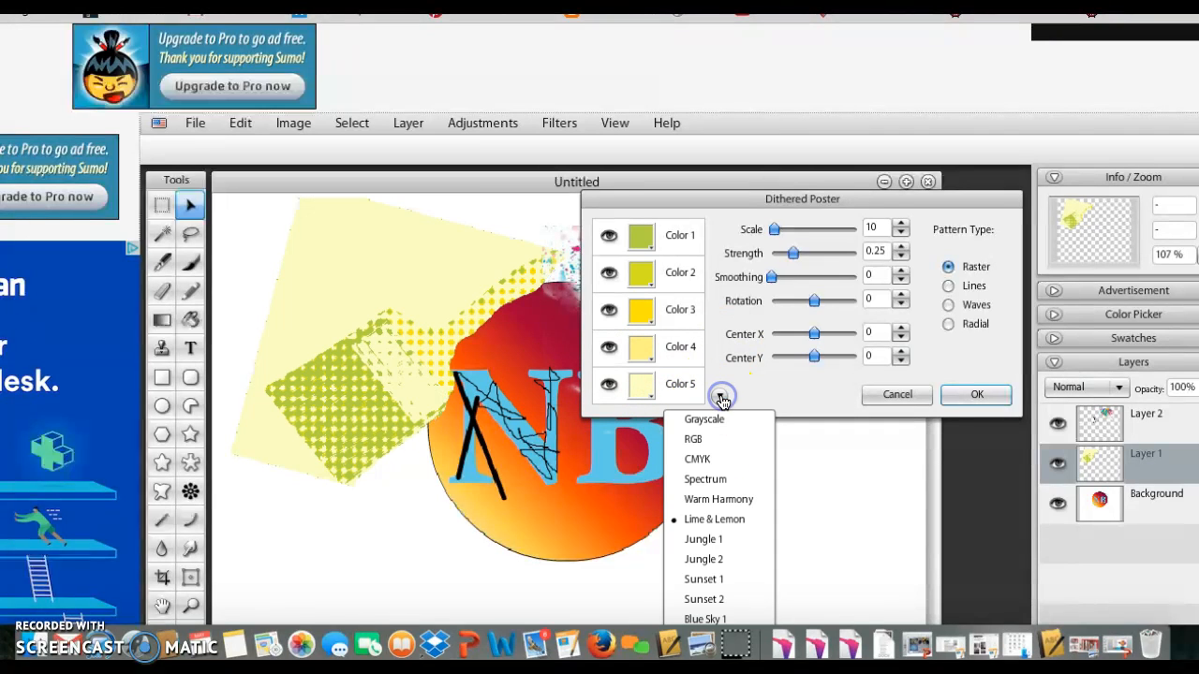
{"action": "left_click", "coordinate": [704, 442]}
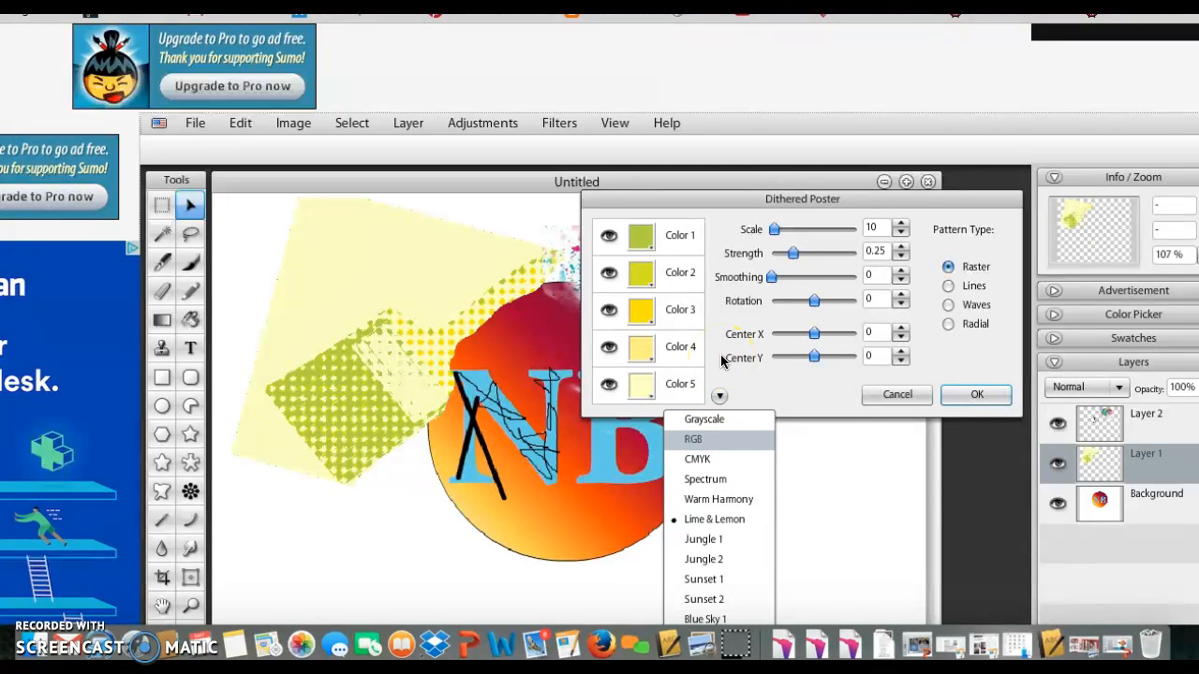
{"action": "left_click", "coordinate": [805, 301]}
{"action": "mouse_move", "coordinate": [797, 303]}
{"action": "left_mouse_down"}
{"action": "mouse_move", "coordinate": [776, 285]}
{"action": "mouse_move", "coordinate": [809, 255]}
{"action": "left_mouse_up"}
{"action": "left_click", "coordinate": [797, 230]}
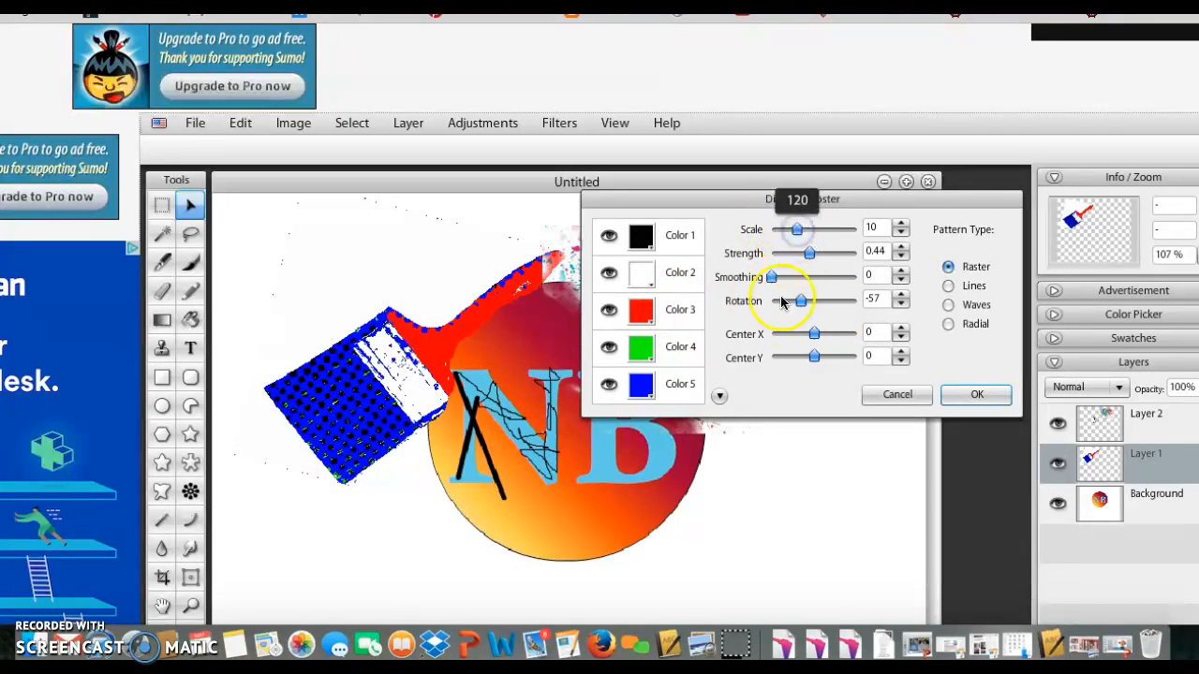
{"action": "left_click", "coordinate": [976, 395]}
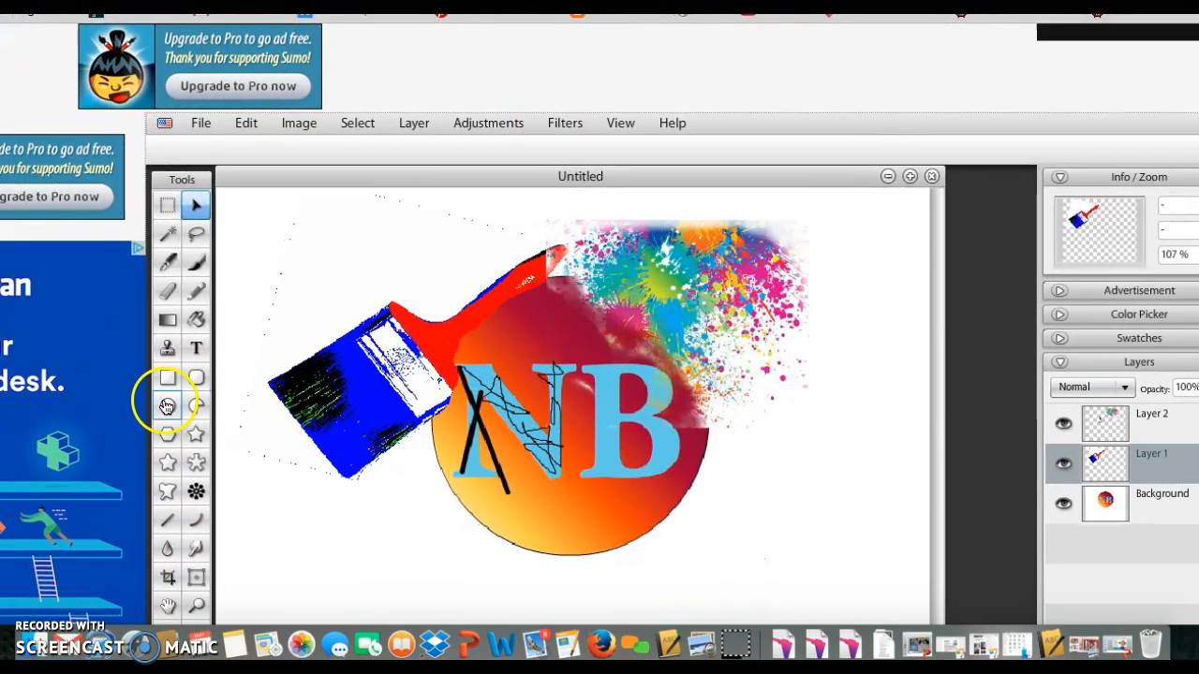
Step: Add a new layer above Layer 2 and draw a square with the dark-red-to-yellow gradient beside the letter B
{"action": "left_click", "coordinate": [168, 378]}
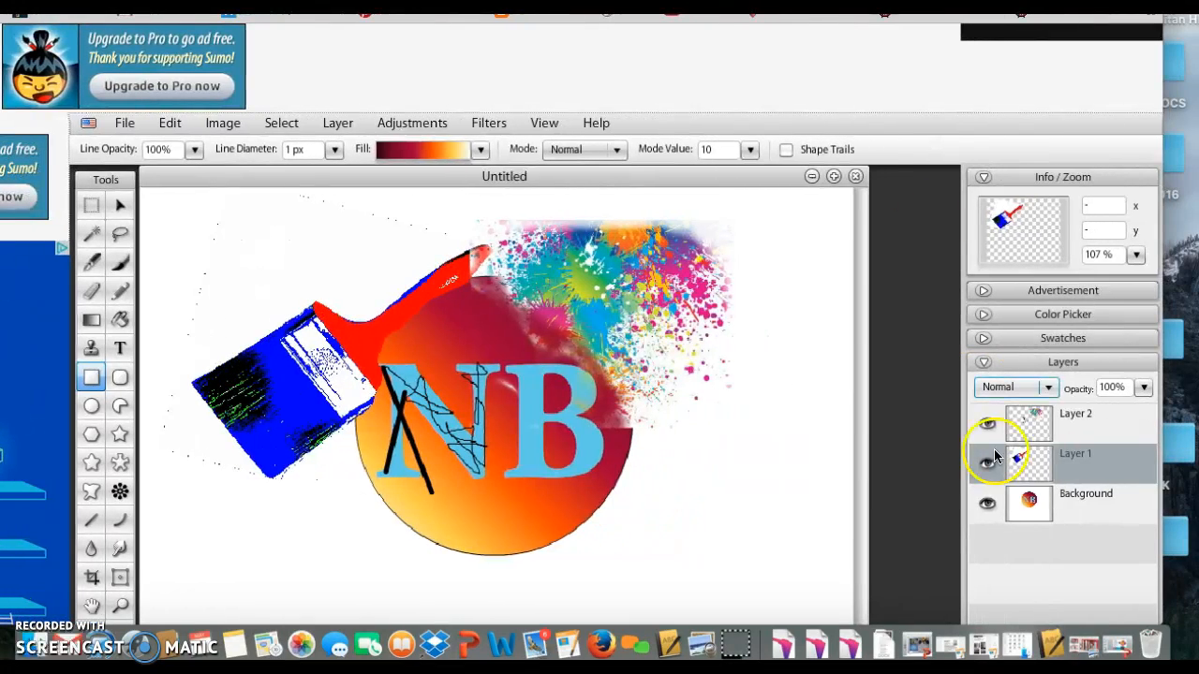
{"action": "left_click", "coordinate": [336, 123]}
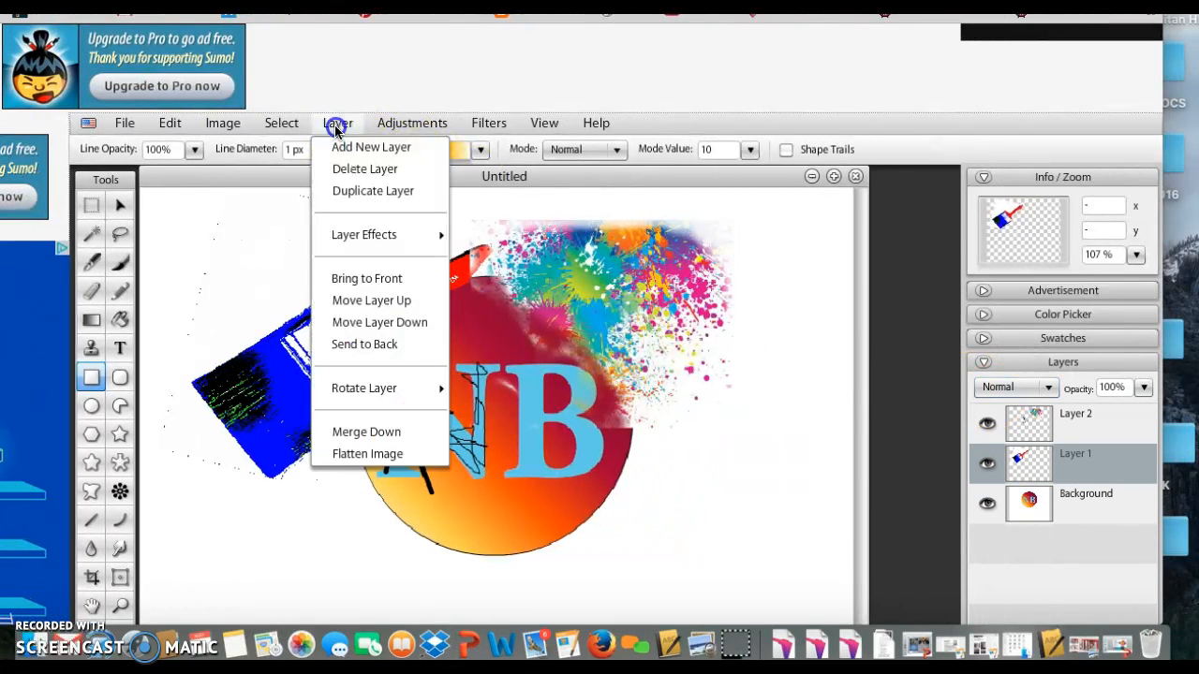
{"action": "left_click", "coordinate": [340, 146]}
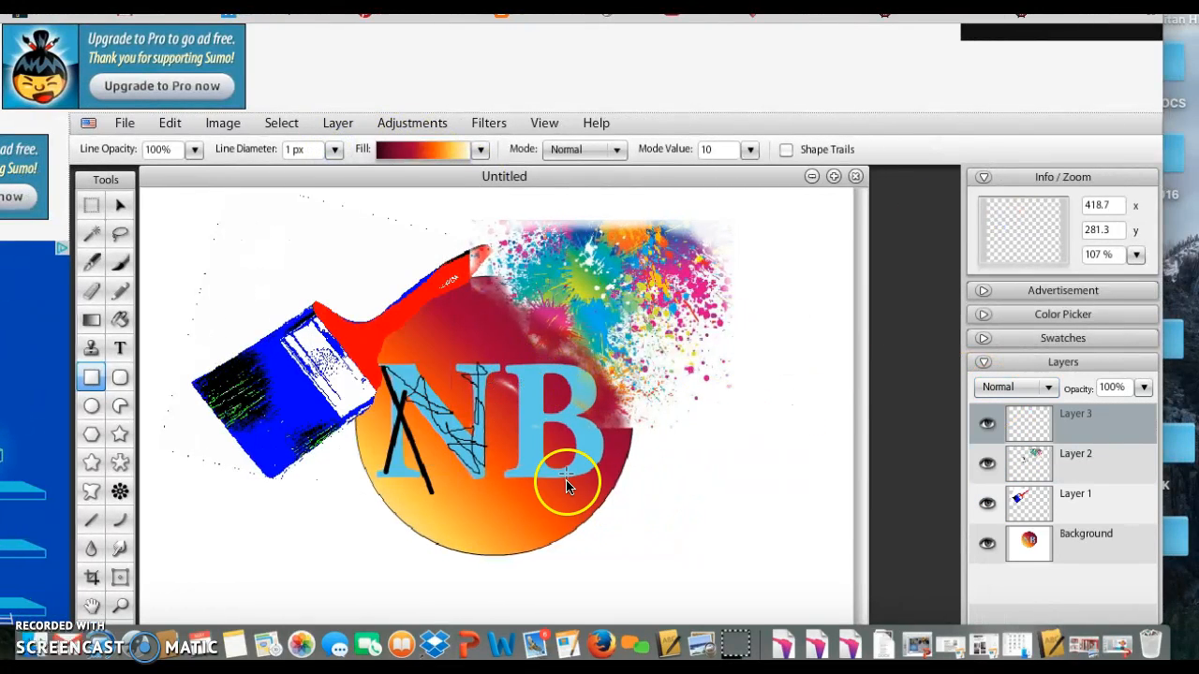
{"action": "left_click", "coordinate": [1014, 427]}
{"action": "left_click_drag", "start_coordinate": [587, 520], "coordinate": [708, 400]}
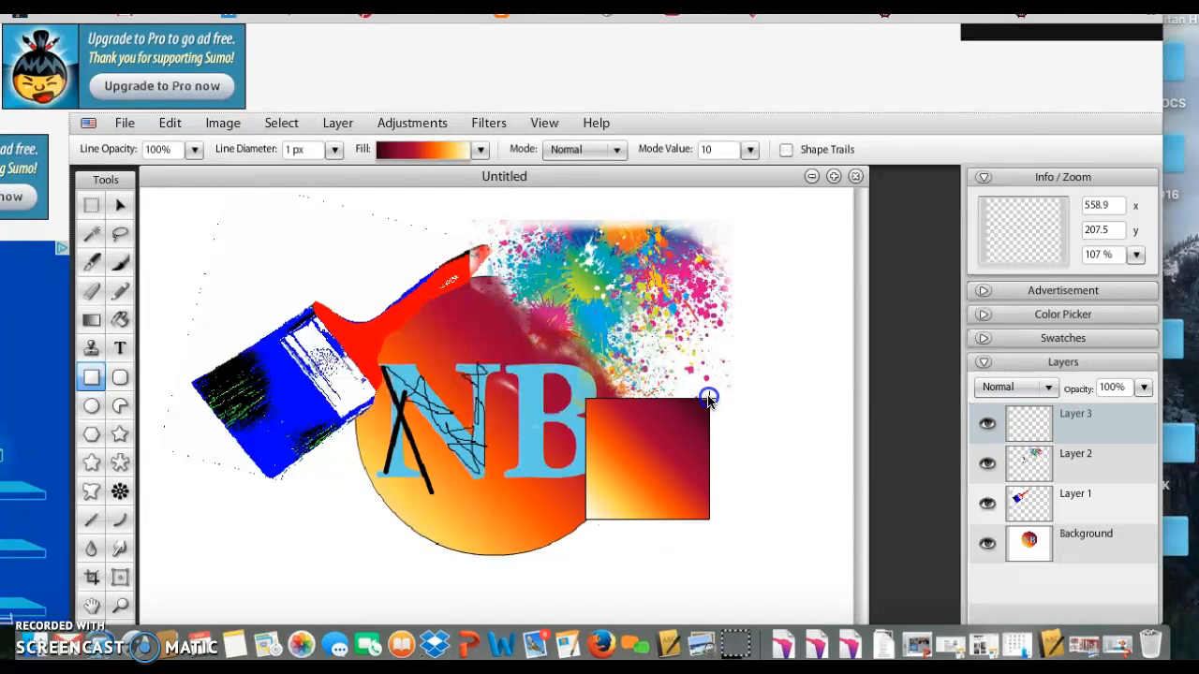
Step: Change the rectangle's gradient fill to the banded pink-to-maroon preset
{"action": "left_click", "coordinate": [480, 150]}
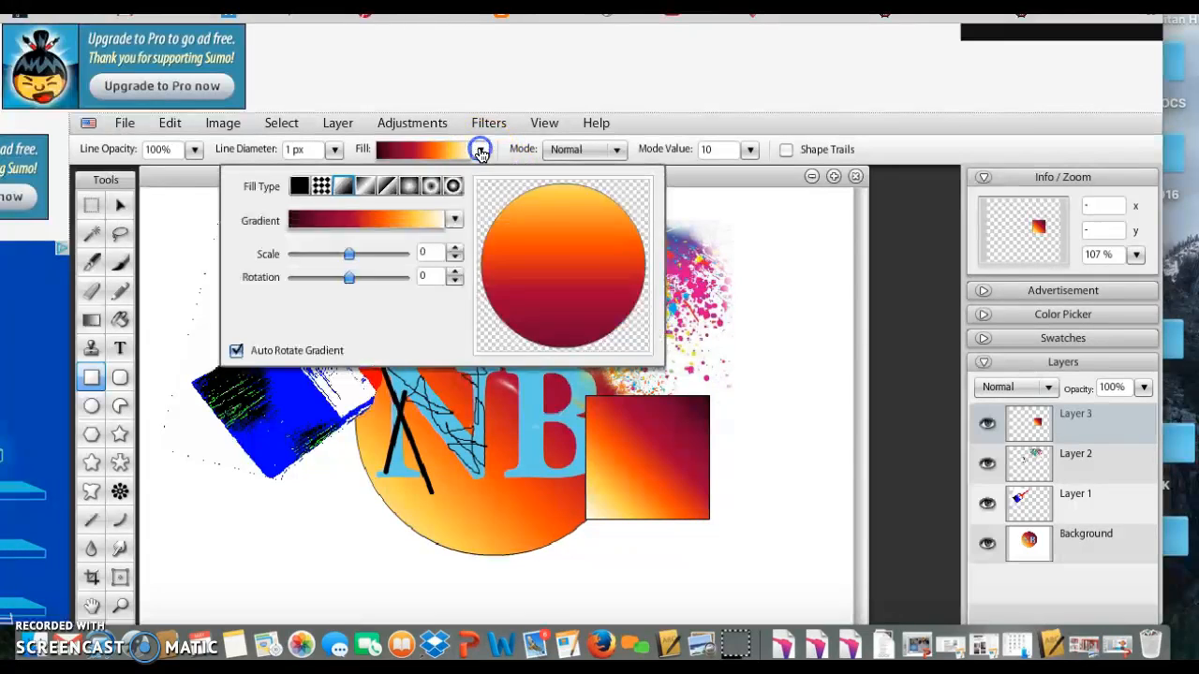
{"action": "left_click", "coordinate": [454, 221]}
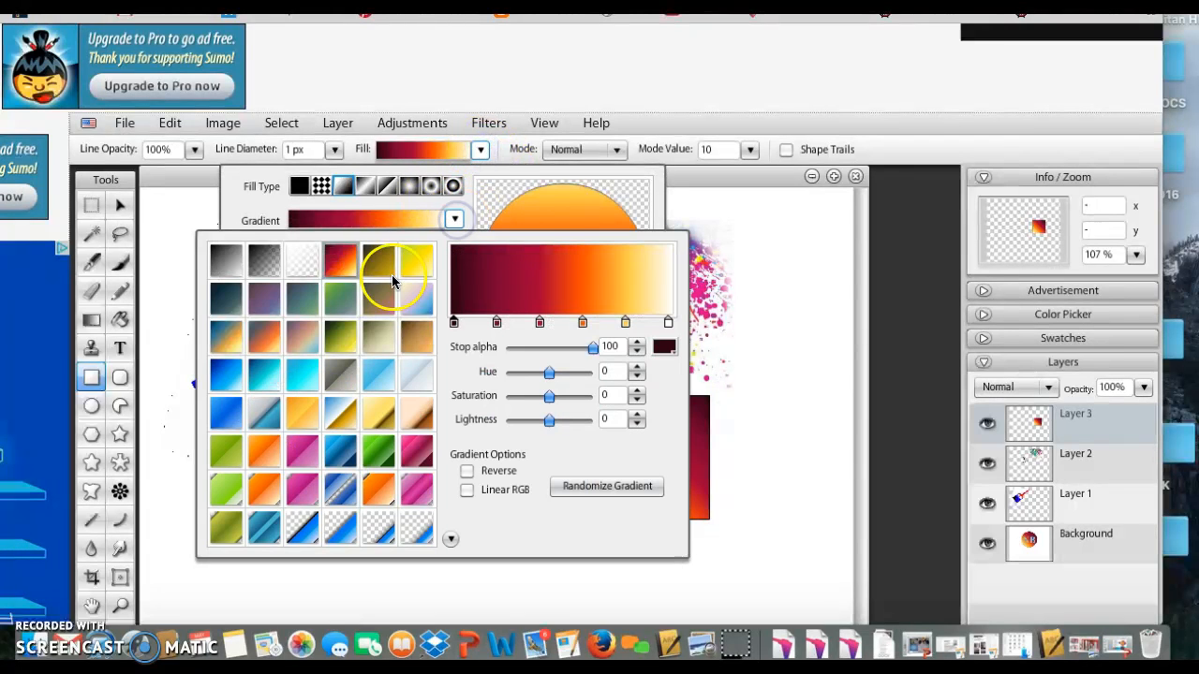
{"action": "left_click", "coordinate": [418, 456]}
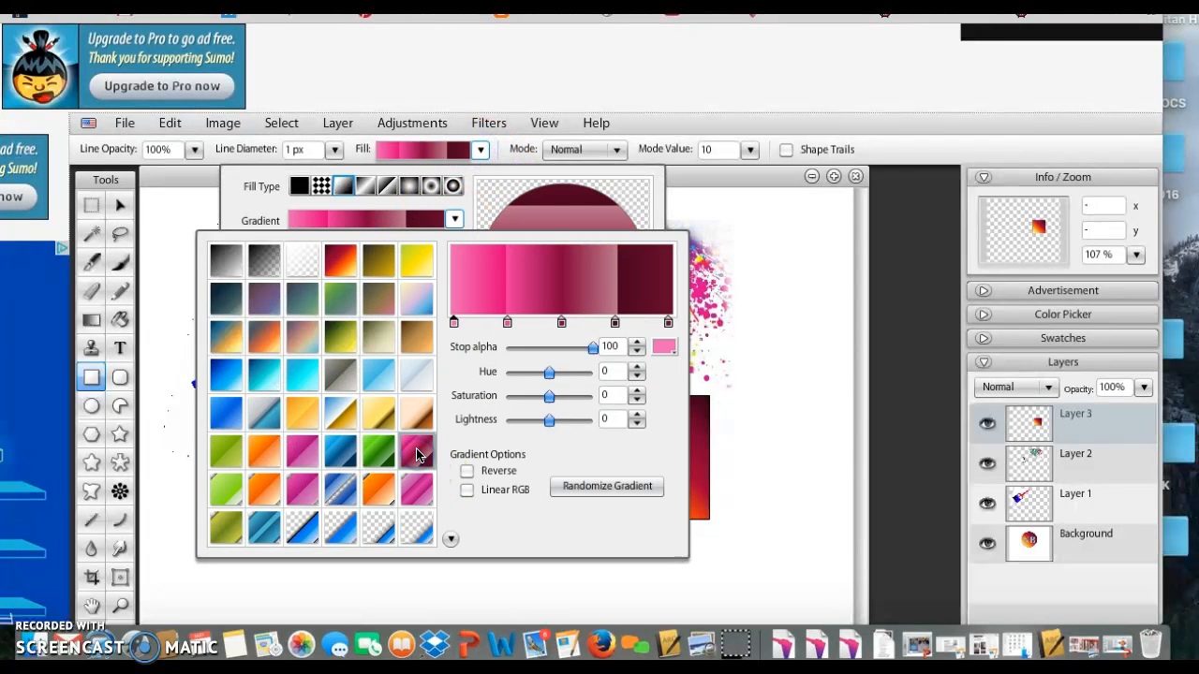
{"action": "left_click", "coordinate": [784, 440]}
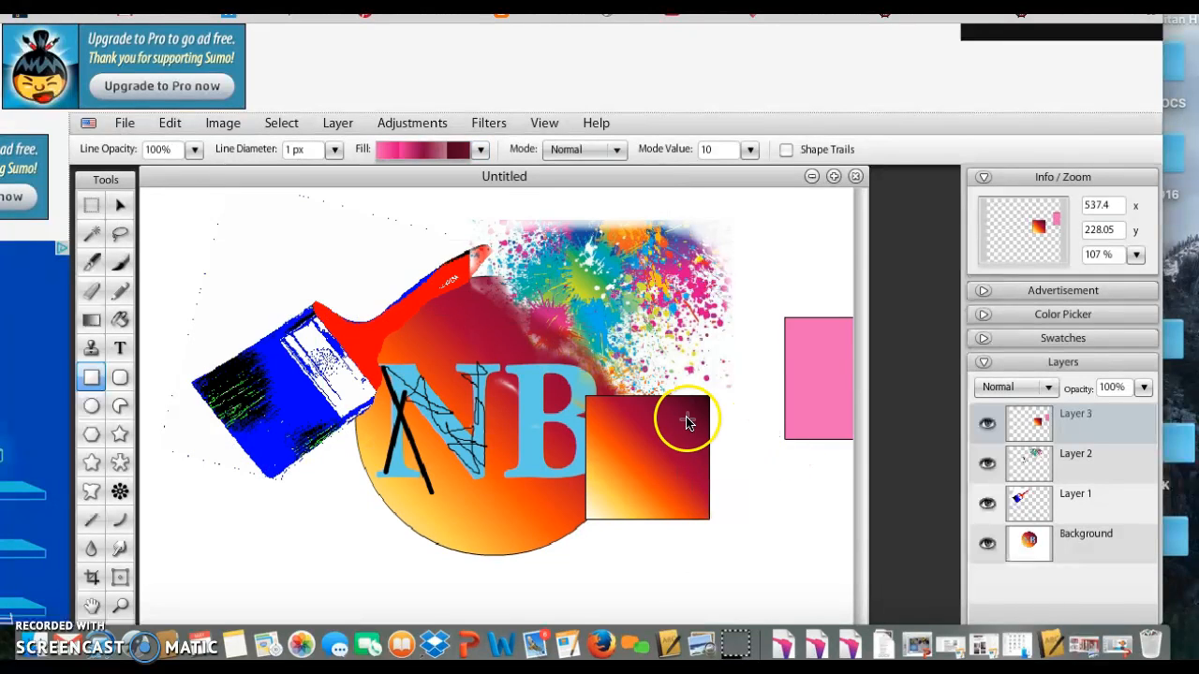
Step: Undo the last two rectangles on Layer 3 and draw a pink-to-maroon gradient square overlapping the circle beside the B
{"action": "left_click", "coordinate": [169, 126]}
{"action": "left_click", "coordinate": [171, 147]}
{"action": "left_click", "coordinate": [169, 126]}
{"action": "left_click", "coordinate": [171, 147]}
{"action": "left_click_drag", "start_coordinate": [588, 542], "coordinate": [751, 381]}
Step: Open the Pixelate filter for the pink square, move its dialog off the square and try a pixel scale of 29 by 37
{"action": "left_click", "coordinate": [487, 123]}
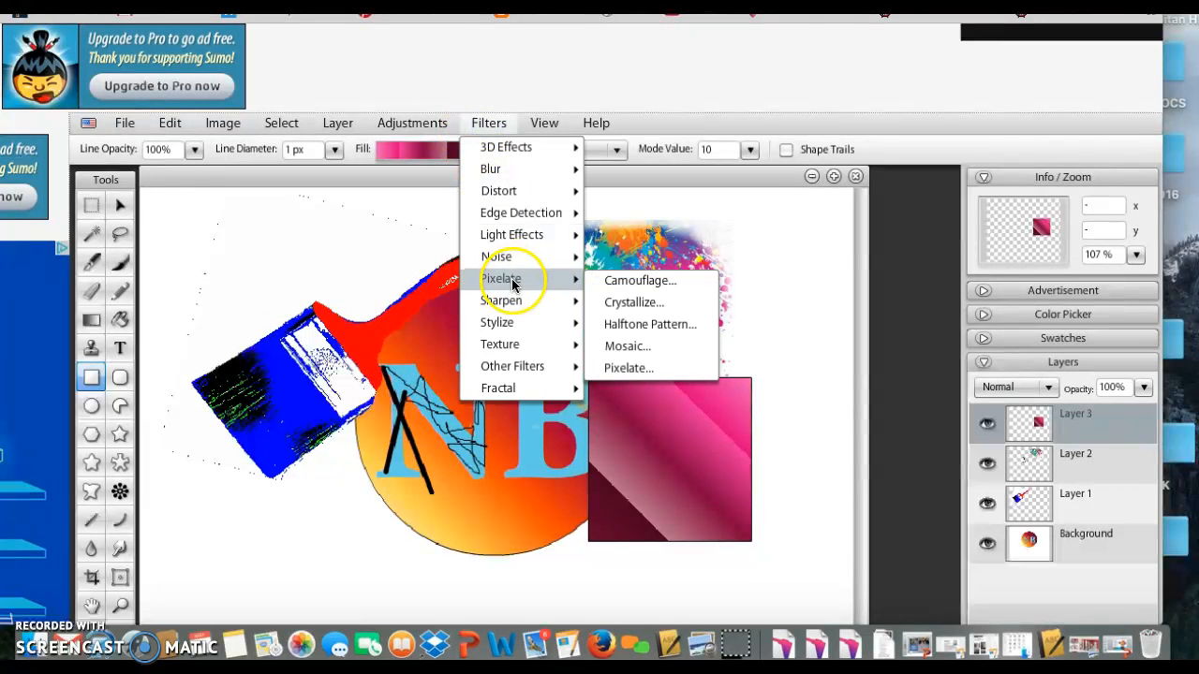
{"action": "mouse_move", "coordinate": [551, 279]}
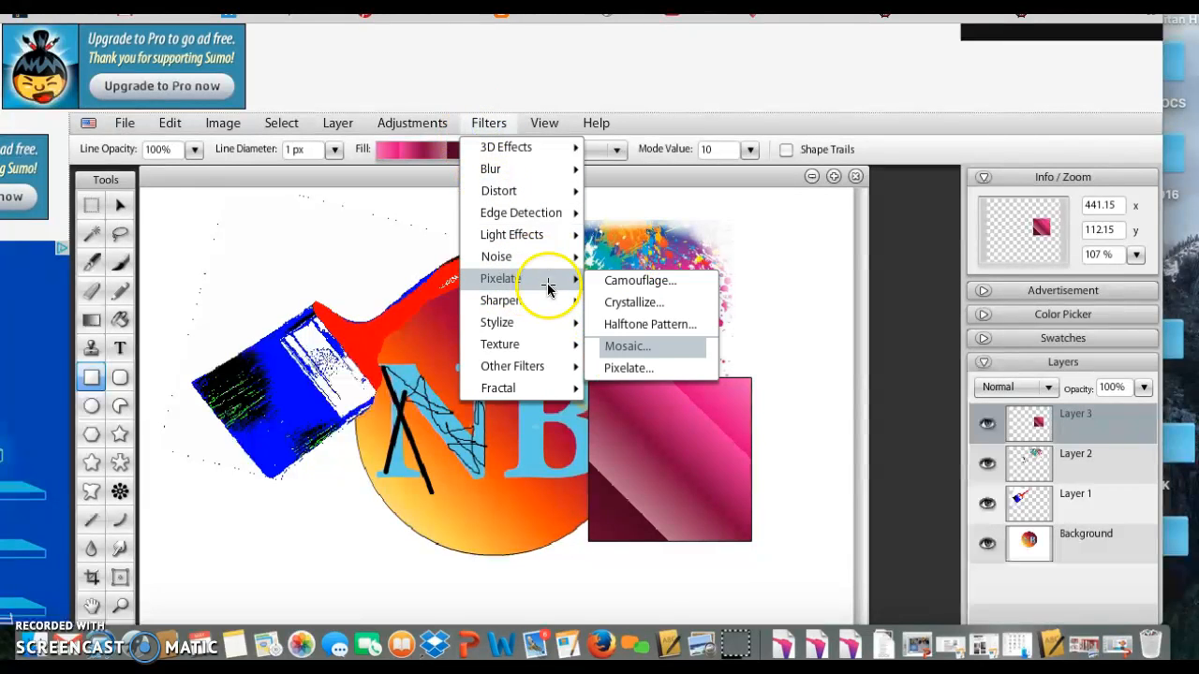
{"action": "left_click", "coordinate": [649, 367]}
{"action": "left_click_drag", "start_coordinate": [630, 381], "coordinate": [358, 285]}
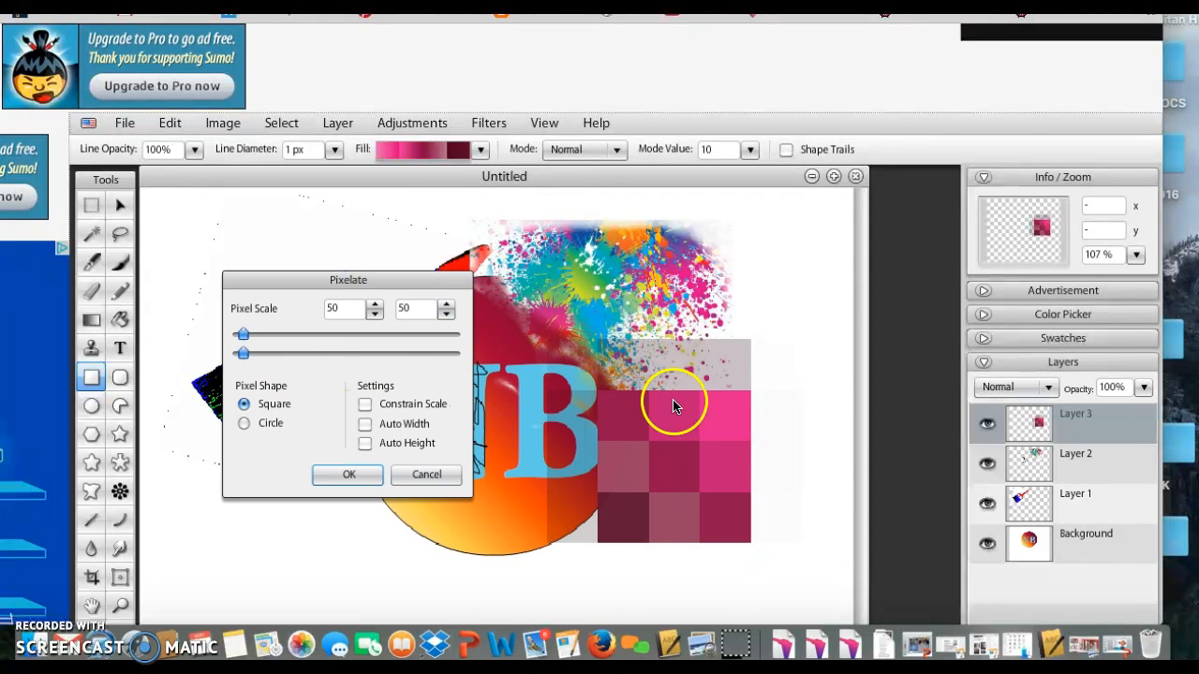
{"action": "mouse_move", "coordinate": [243, 334]}
{"action": "left_mouse_down"}
{"action": "mouse_move", "coordinate": [270, 338]}
{"action": "mouse_move", "coordinate": [243, 338]}
{"action": "mouse_move", "coordinate": [240, 353]}
{"action": "left_mouse_up"}
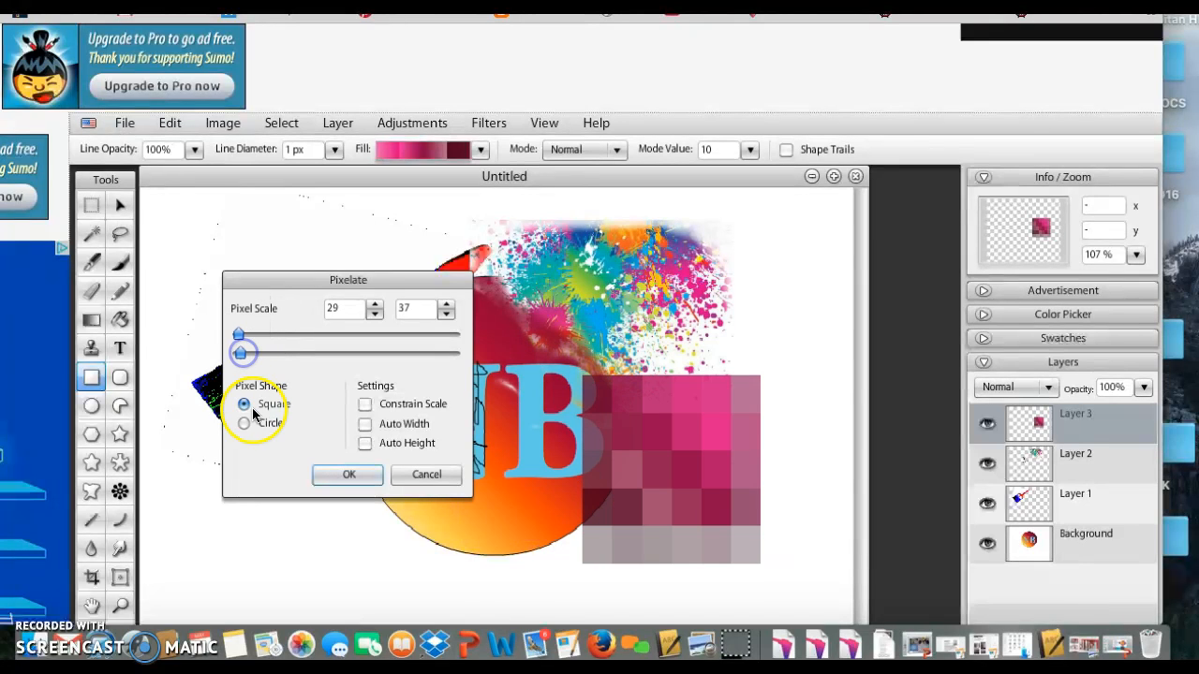
Step: Raise the first Pixelate scale value to 59, lower the second one, and apply the filter with square pixels
{"action": "left_click", "coordinate": [374, 304]}
{"action": "left_click", "coordinate": [375, 303]}
{"action": "left_click", "coordinate": [375, 305]}
{"action": "left_click", "coordinate": [448, 314]}
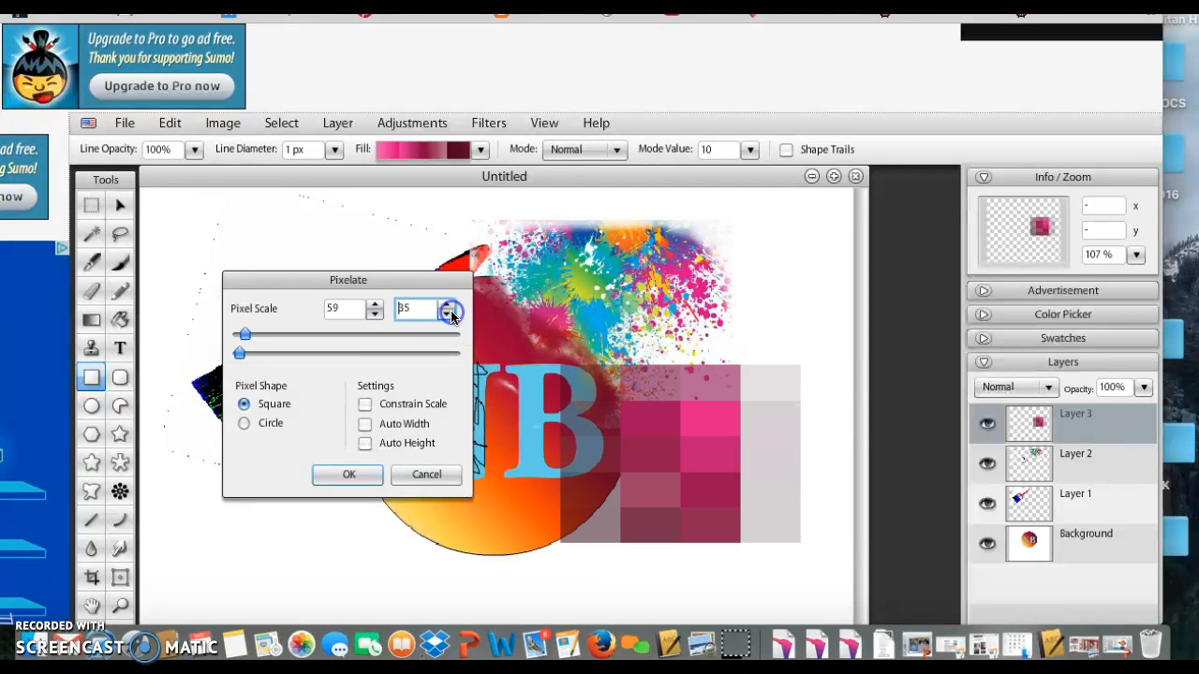
{"action": "left_click", "coordinate": [447, 313]}
{"action": "left_click_drag", "start_coordinate": [416, 293], "coordinate": [482, 208]}
{"action": "left_click", "coordinate": [415, 393]}
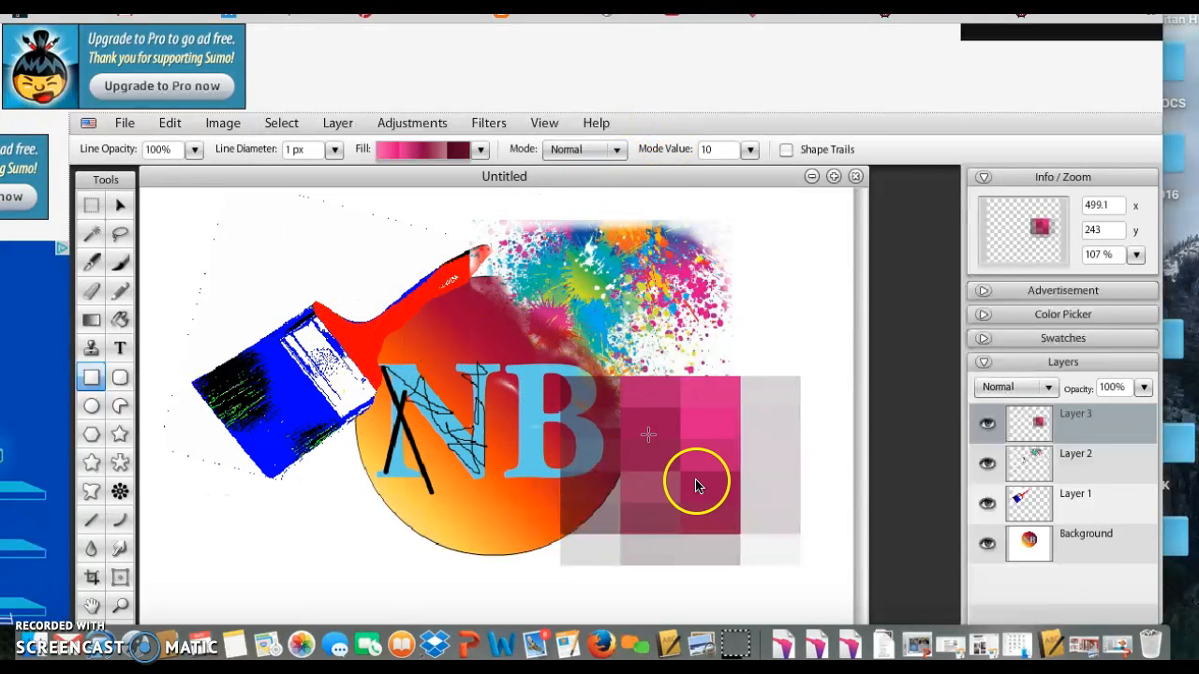
Step: Start saving the logo to the computer, entering the creator's surname as the file name and keeping the SUMO format
{"action": "left_click_drag", "start_coordinate": [569, 178], "coordinate": [634, 128]}
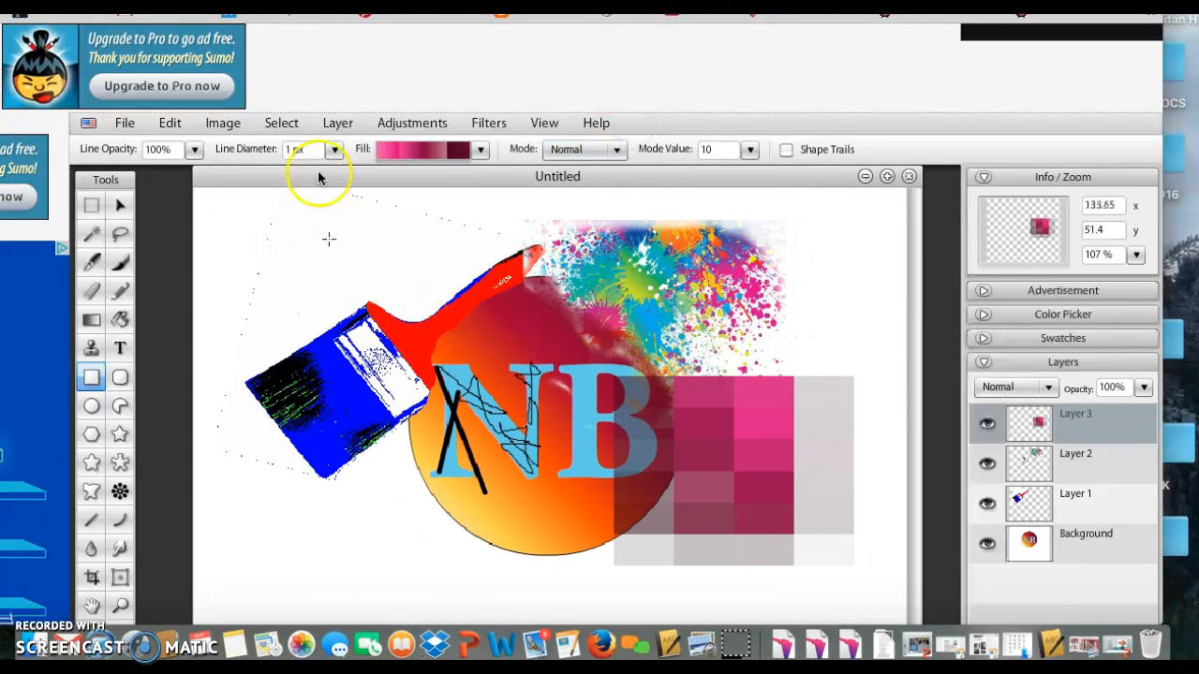
{"action": "left_click", "coordinate": [124, 131]}
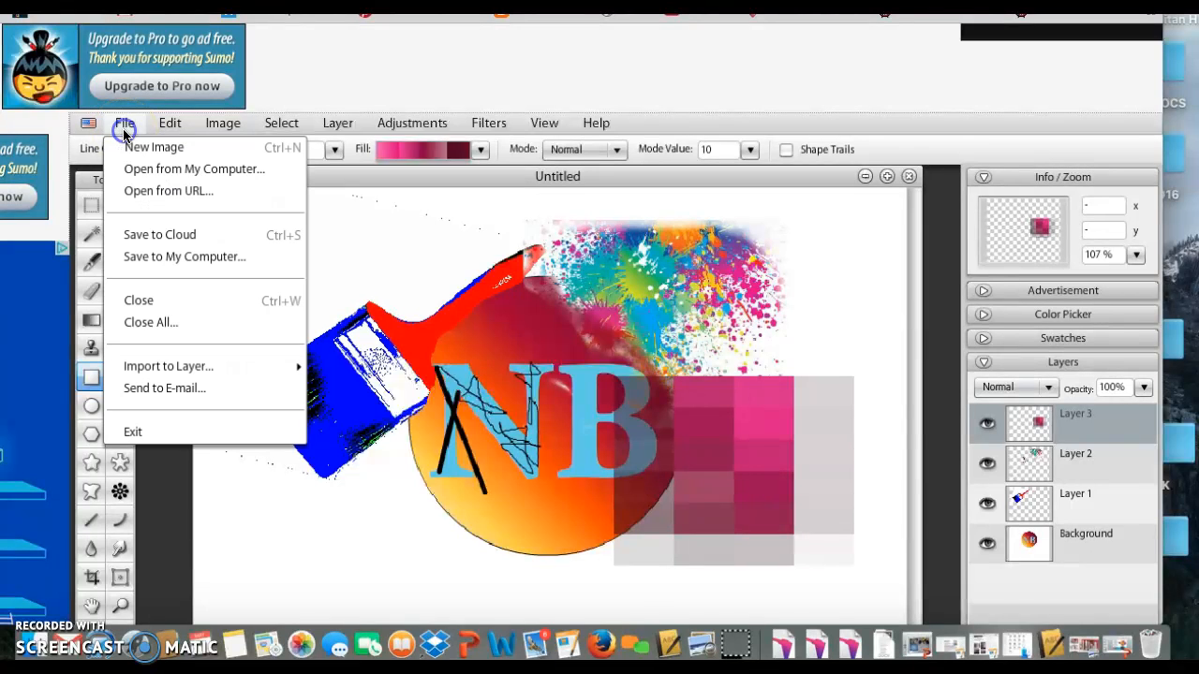
{"action": "left_click", "coordinate": [141, 256]}
{"action": "left_click_drag", "start_coordinate": [609, 398], "coordinate": [693, 178]}
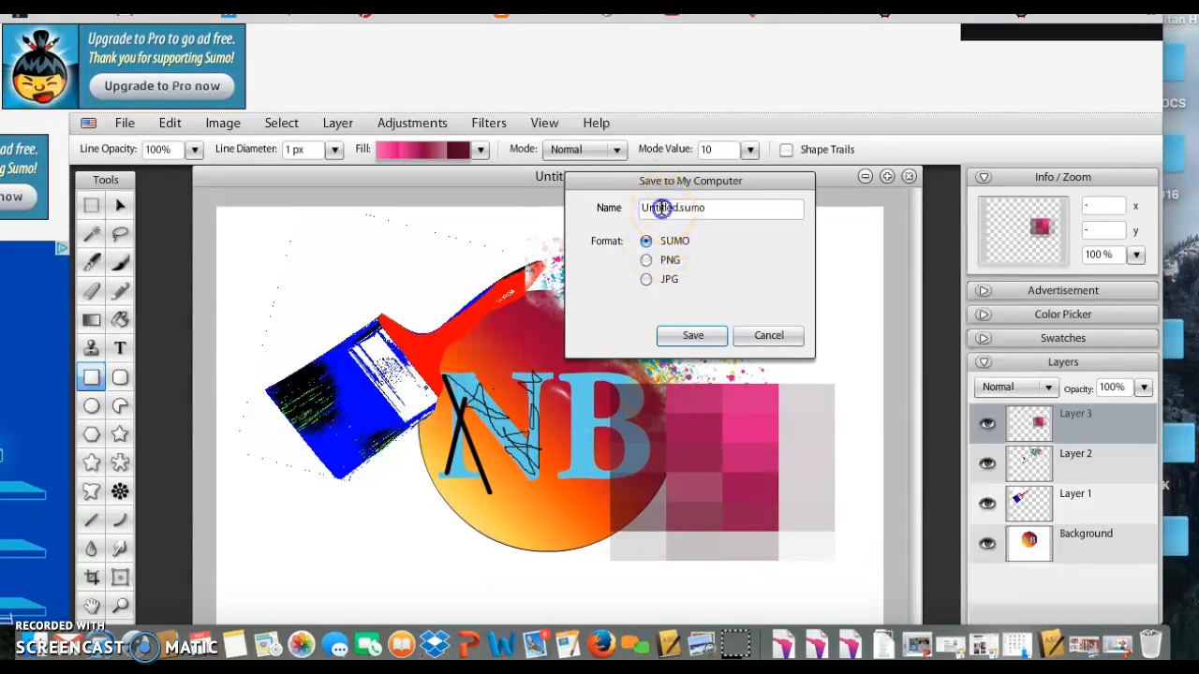
{"action": "left_click", "coordinate": [661, 208]}
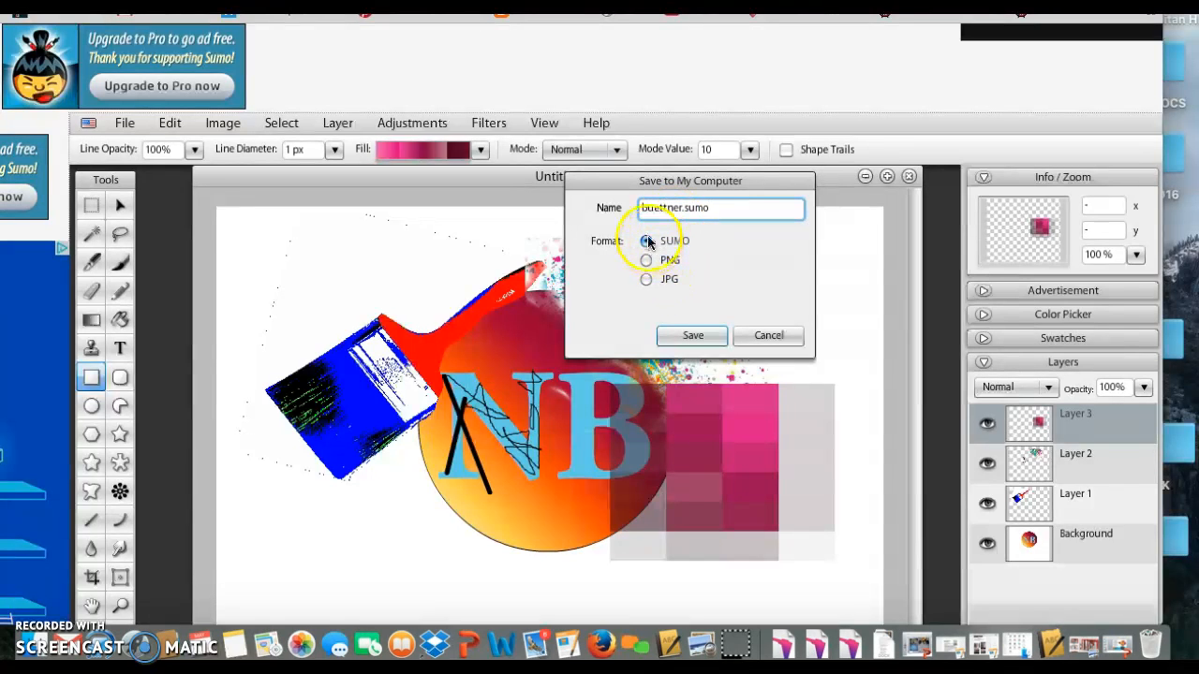
{"action": "left_click_drag", "start_coordinate": [652, 190], "coordinate": [758, 203]}
{"action": "left_click", "coordinate": [750, 253]}
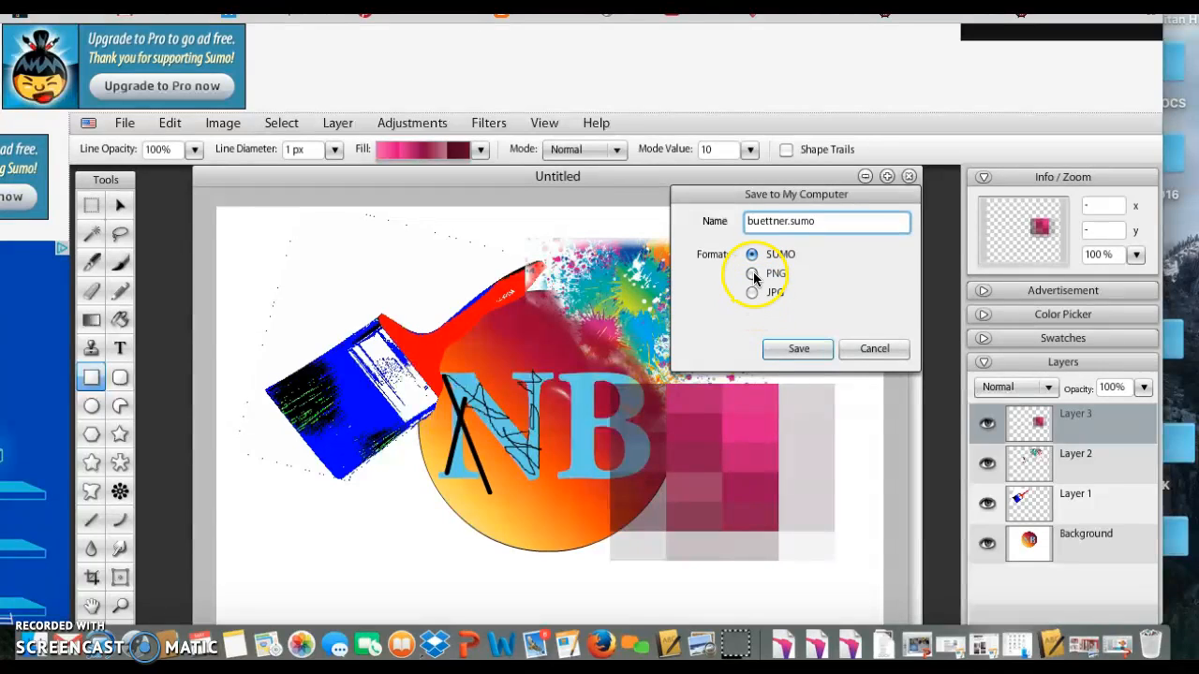
{"action": "left_click_drag", "start_coordinate": [751, 201], "coordinate": [740, 199]}
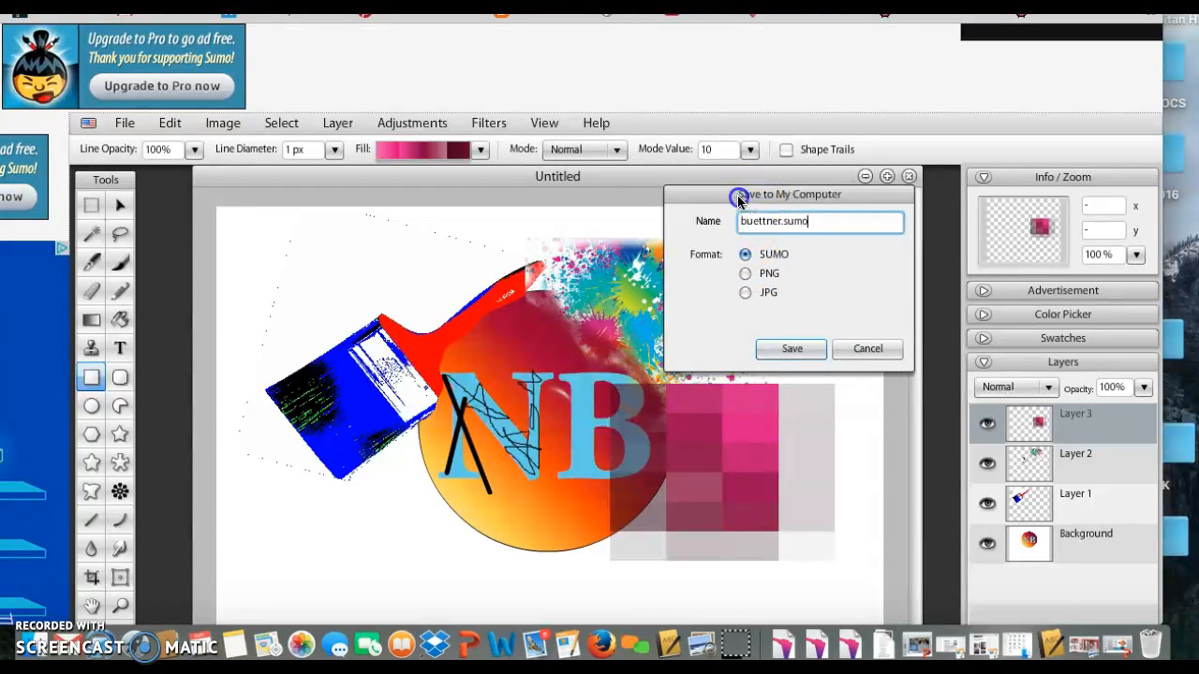
Step: Confirm the SUMO save, decline replacing the existing file, edit the file name and save it to the Desktop
{"action": "left_click", "coordinate": [782, 351]}
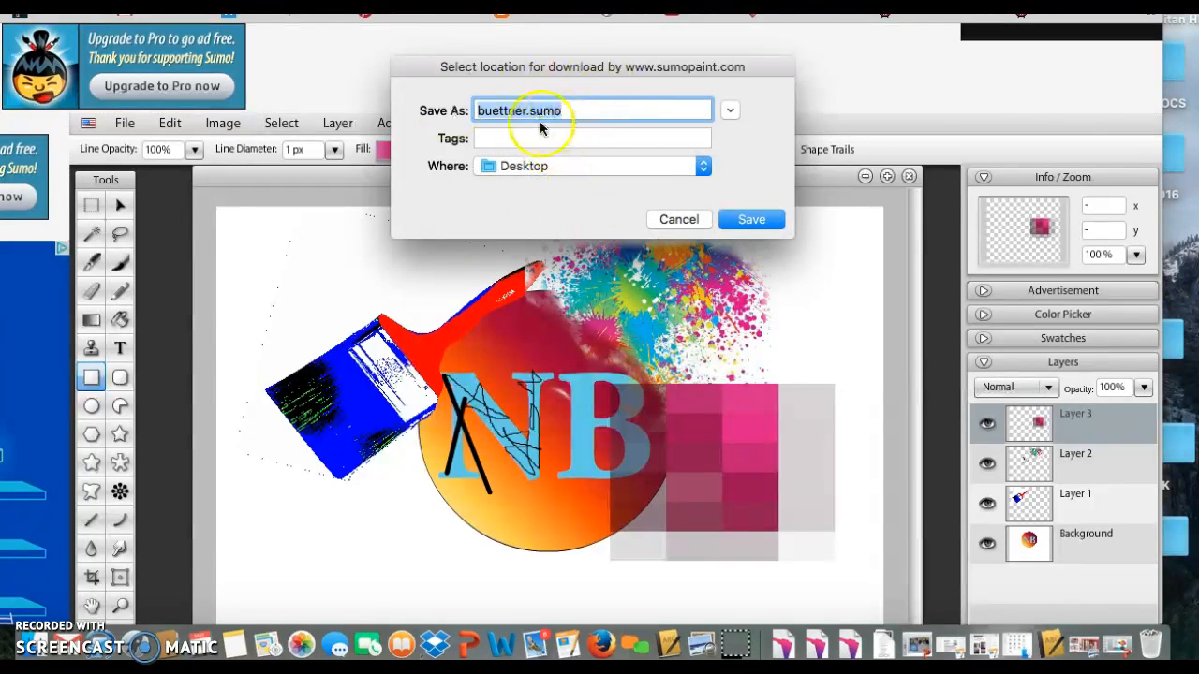
{"action": "left_click", "coordinate": [749, 221]}
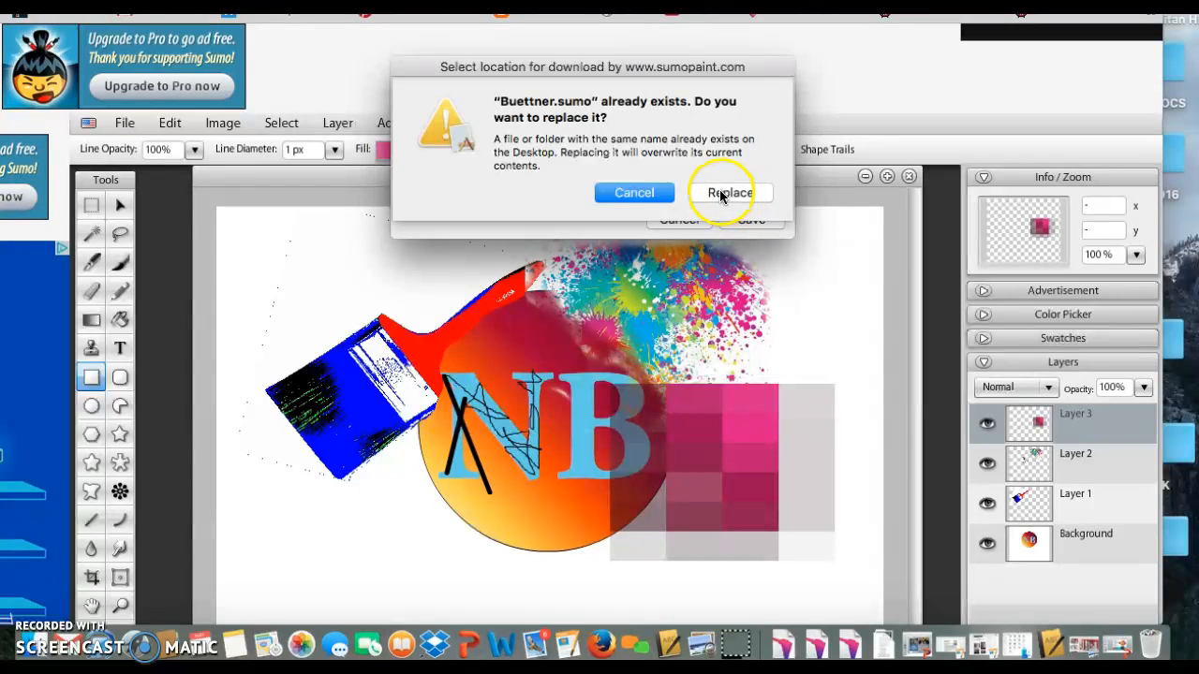
{"action": "left_click", "coordinate": [676, 193]}
{"action": "left_click", "coordinate": [514, 113]}
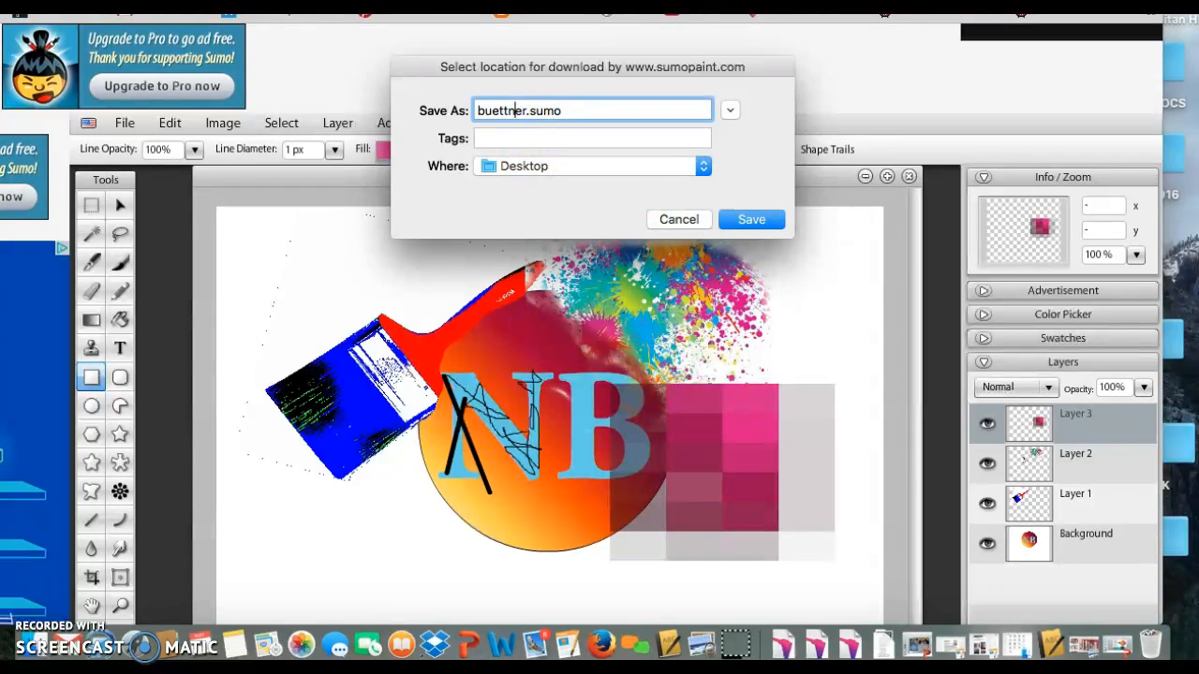
{"action": "left_click", "coordinate": [747, 219]}
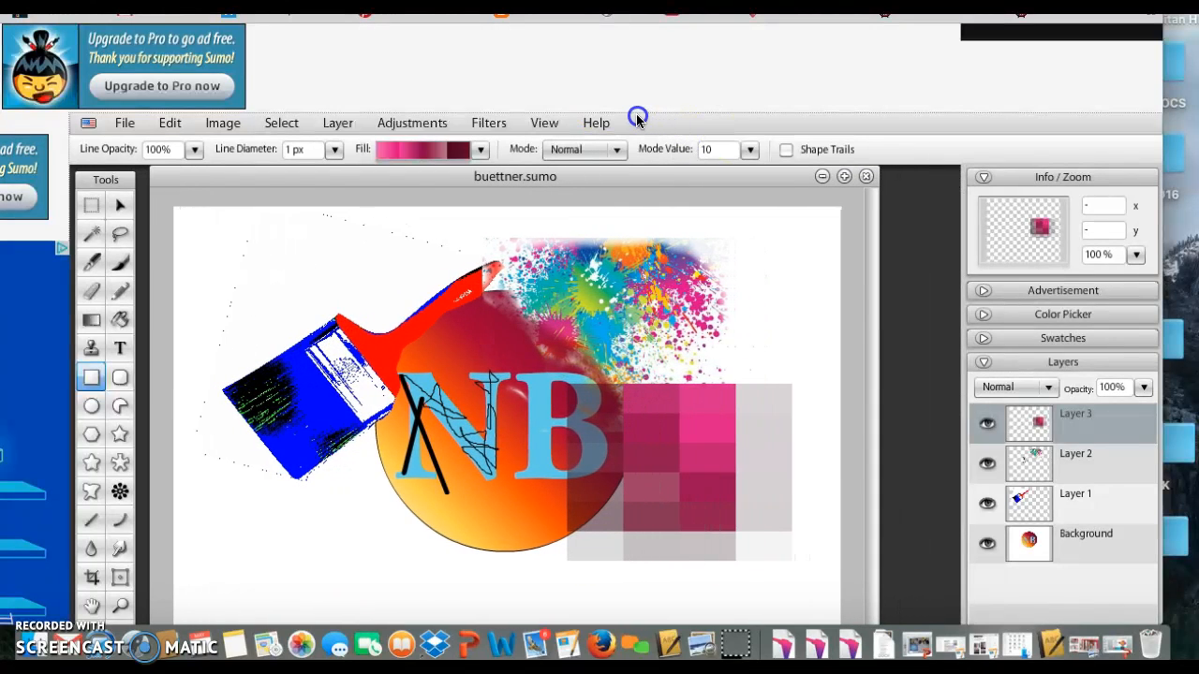
Step: Create a new 800 x 600 image with a white background and move its window and the browser window aside
{"action": "left_click", "coordinate": [124, 122]}
{"action": "left_click", "coordinate": [150, 148]}
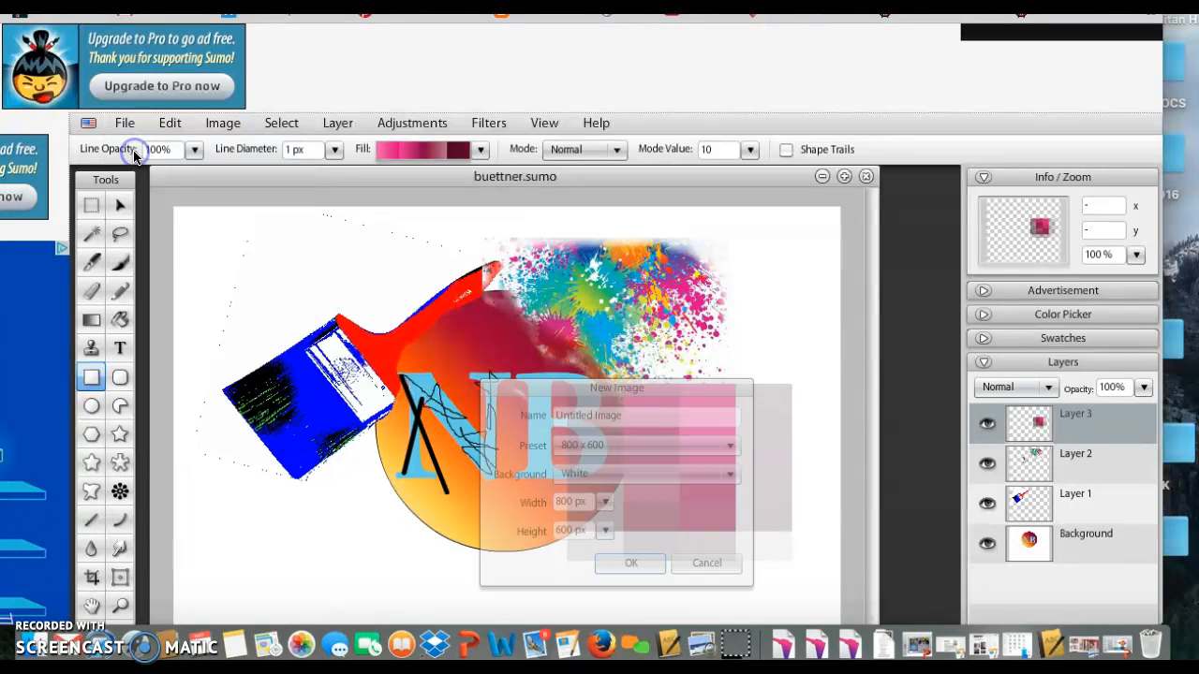
{"action": "left_click", "coordinate": [652, 559]}
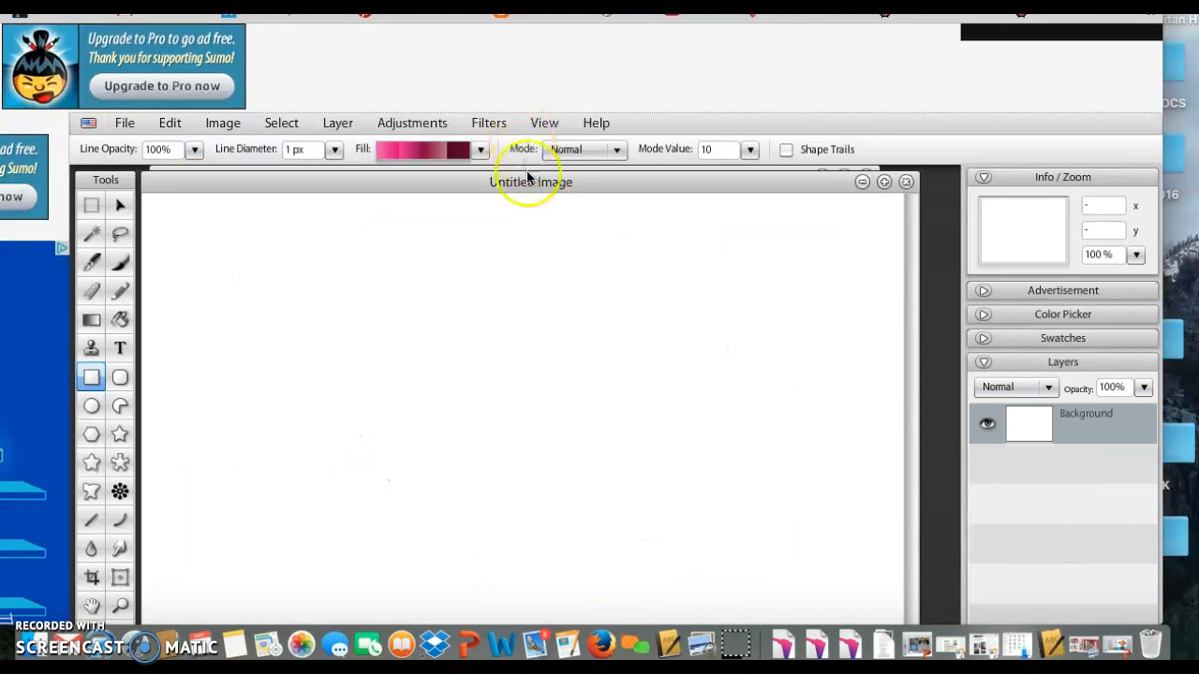
{"action": "left_click_drag", "start_coordinate": [504, 413], "coordinate": [631, 75]}
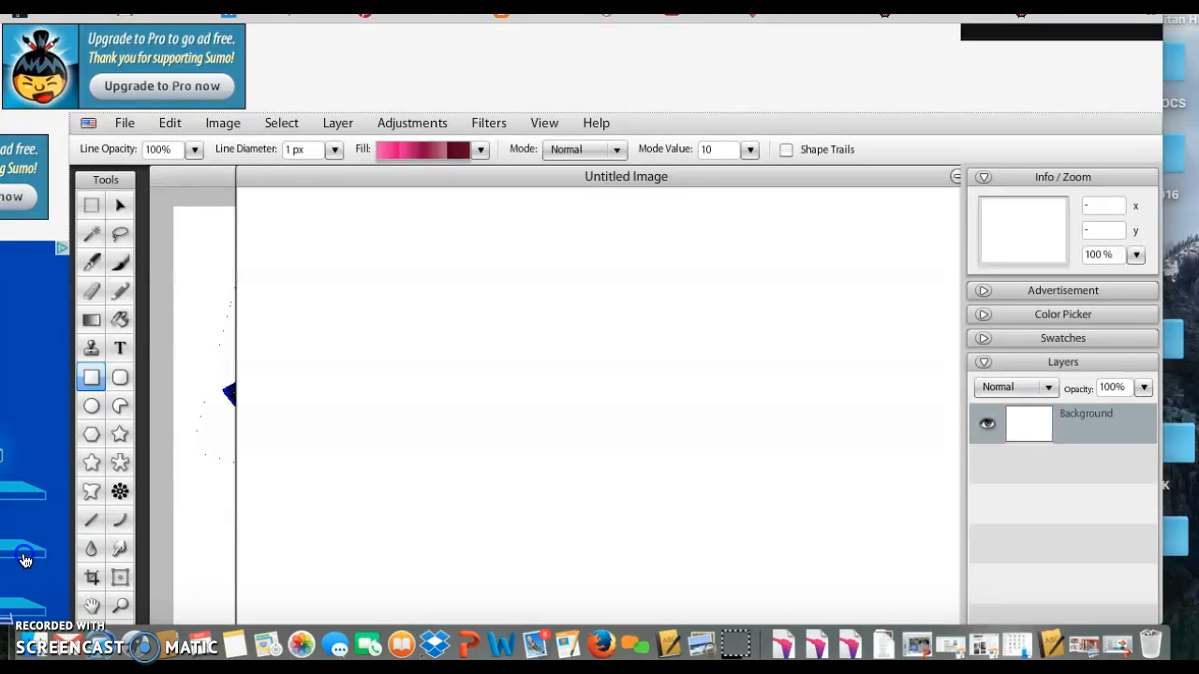
{"action": "left_click_drag", "start_coordinate": [562, 7], "coordinate": [805, 7]}
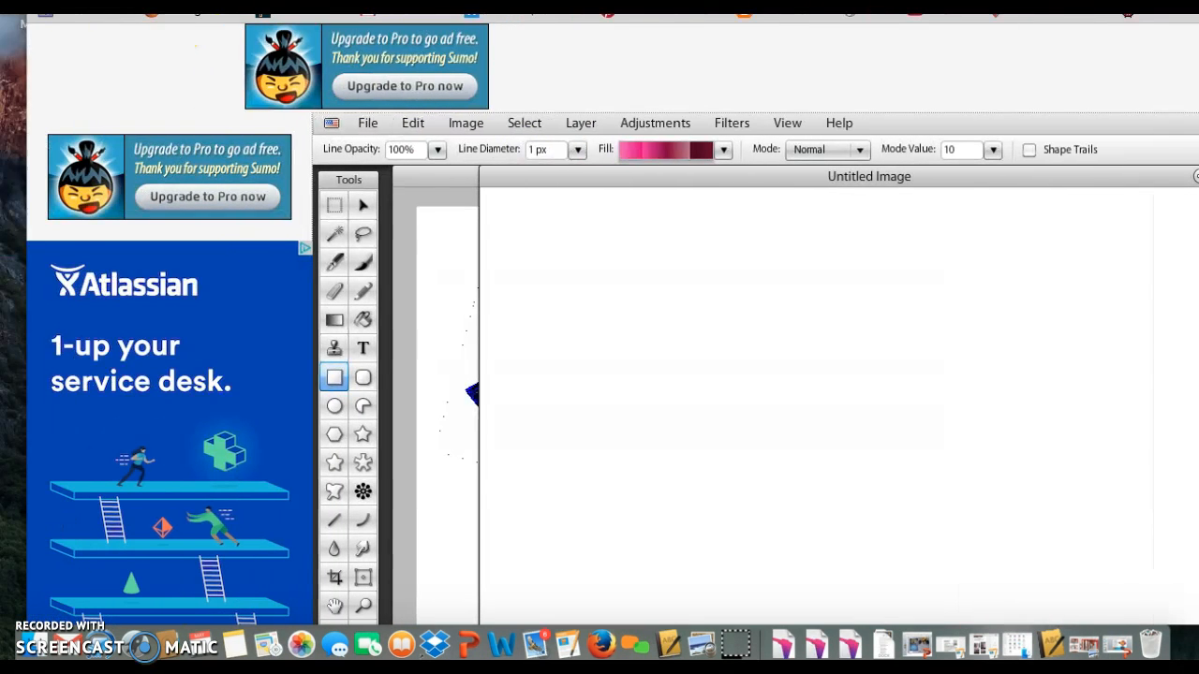